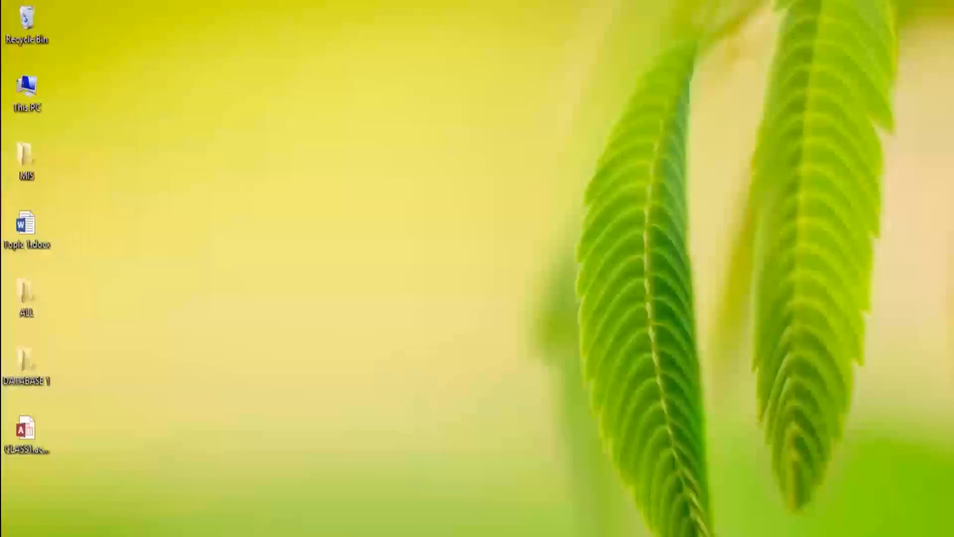
Find Access 2013 by searching the installed apps for MS, start it, and open the recent CLASS database.
key(super)
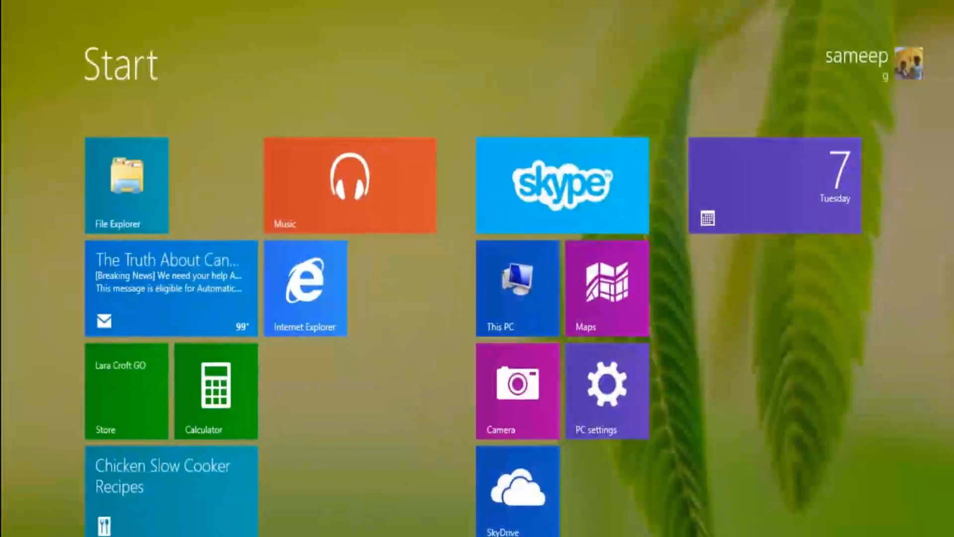
key(ctrl+Tab)
click(762, 73)
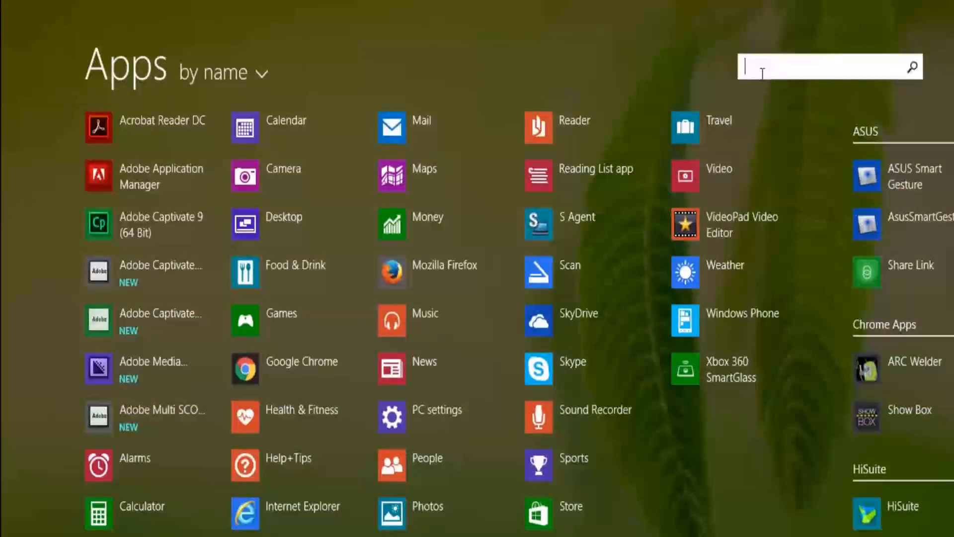
text(MS)
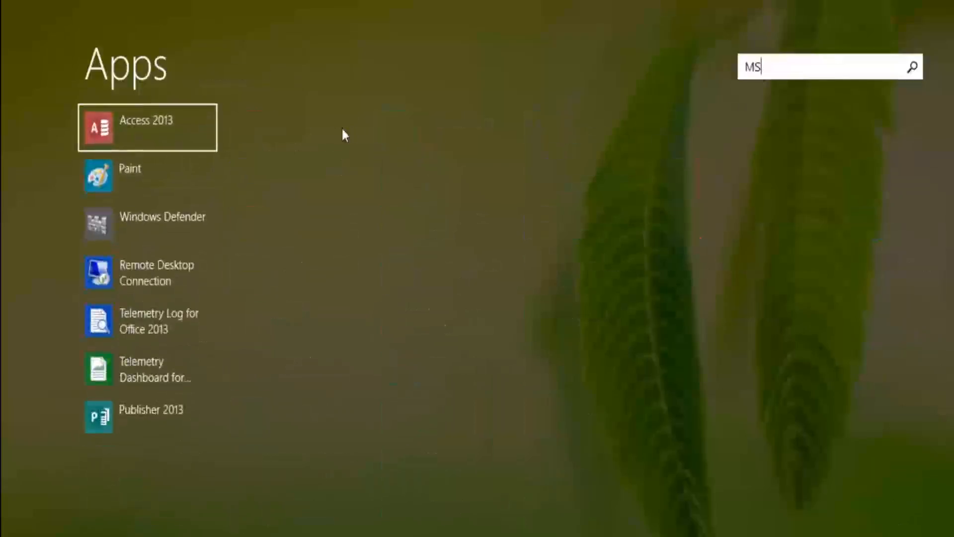
click(142, 123)
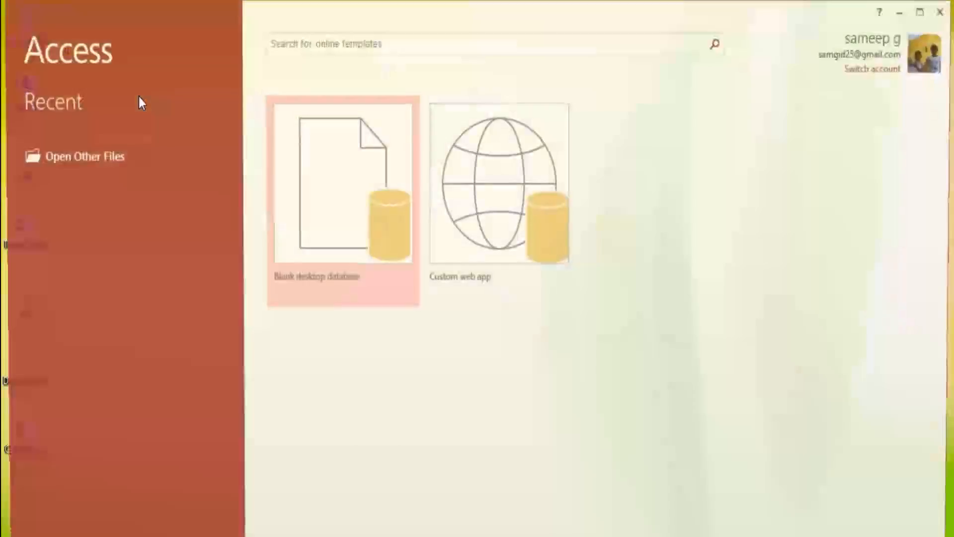
click(56, 137)
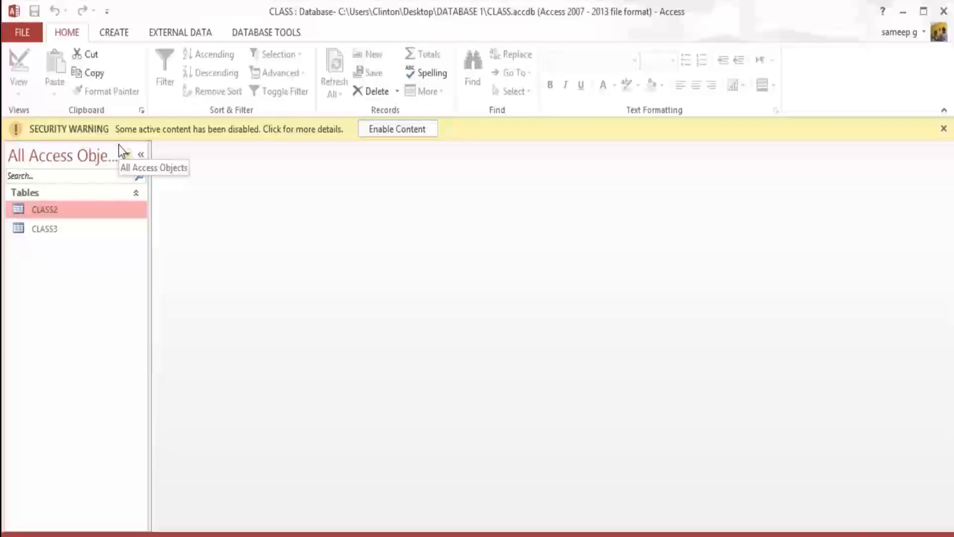
Open the CLASS2 table and create a form from it.
double_click(61, 219)
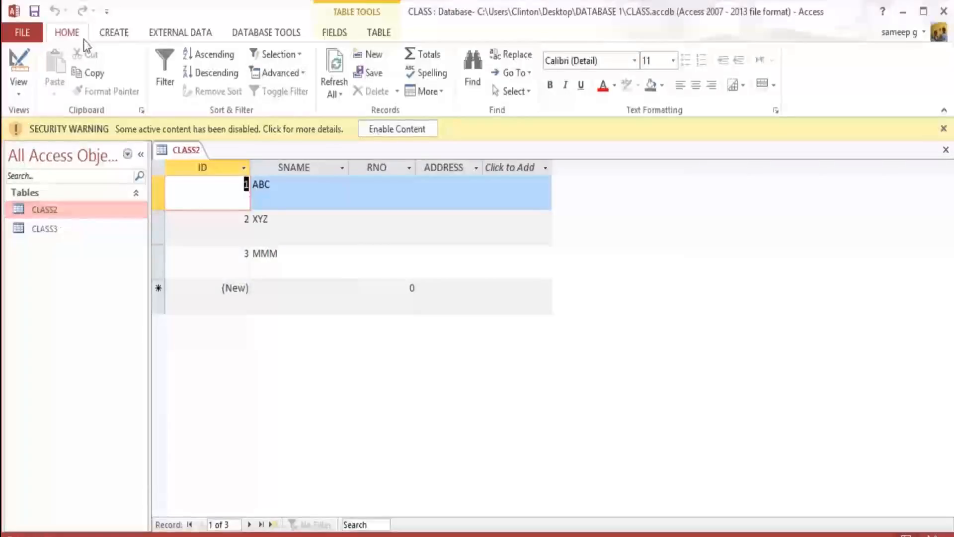
click(112, 35)
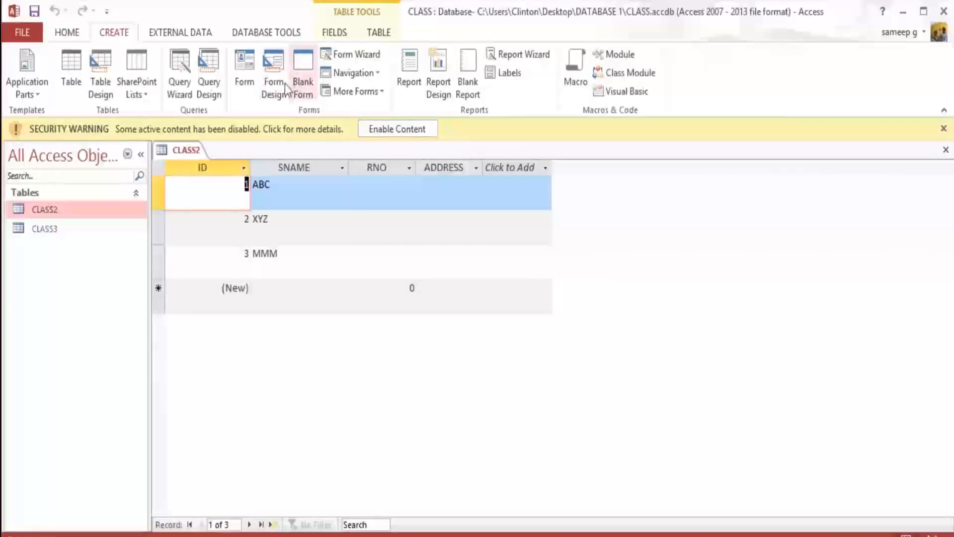
click(237, 85)
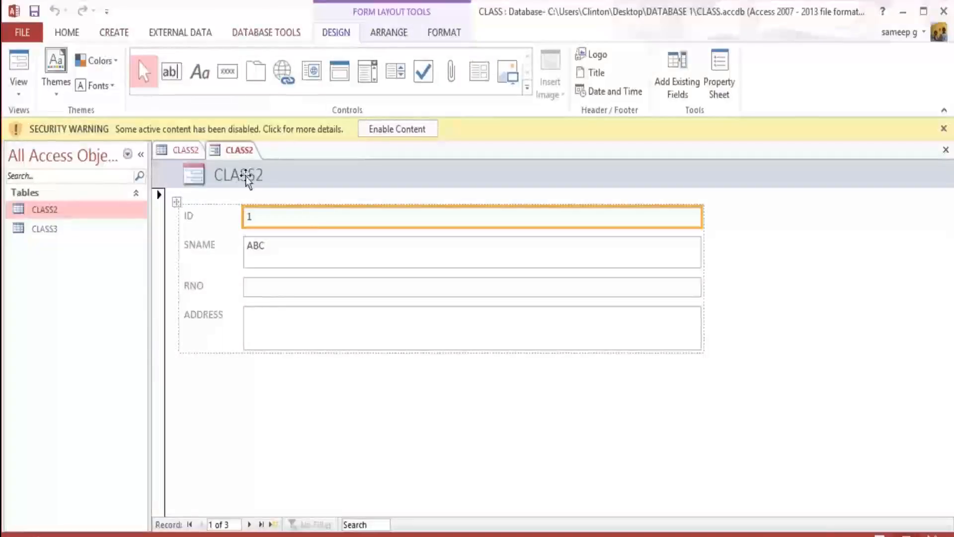
Enable the database's active content and save the new form as CLASS2A.
click(377, 128)
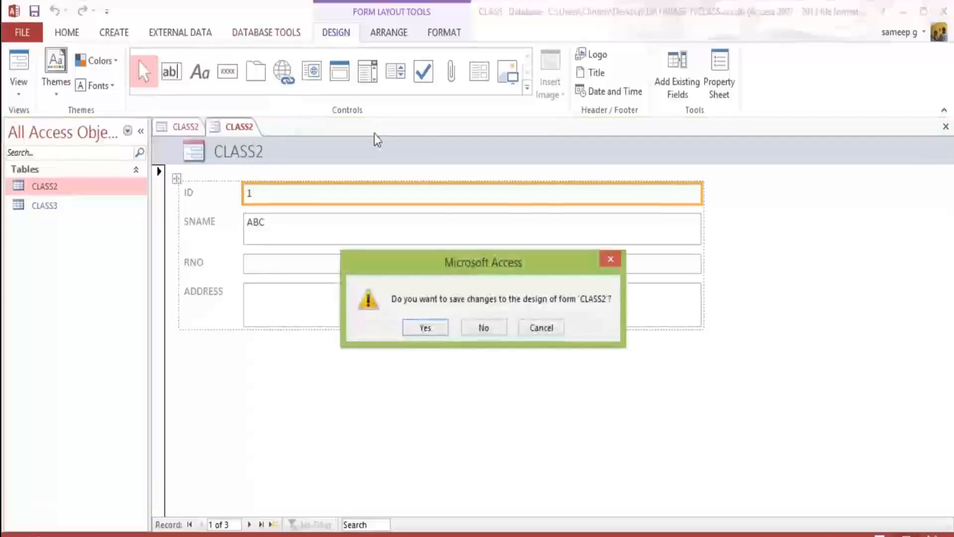
click(445, 331)
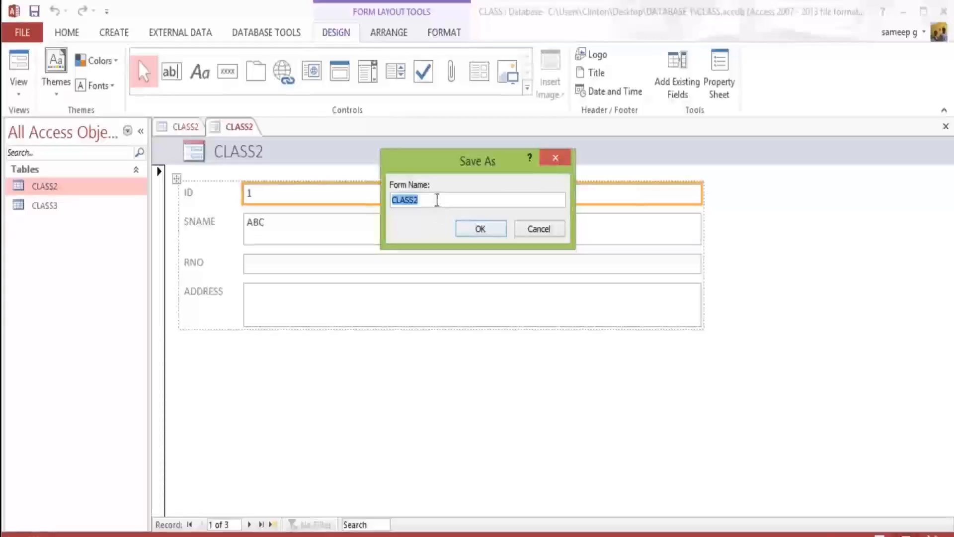
text(CLASS2A)
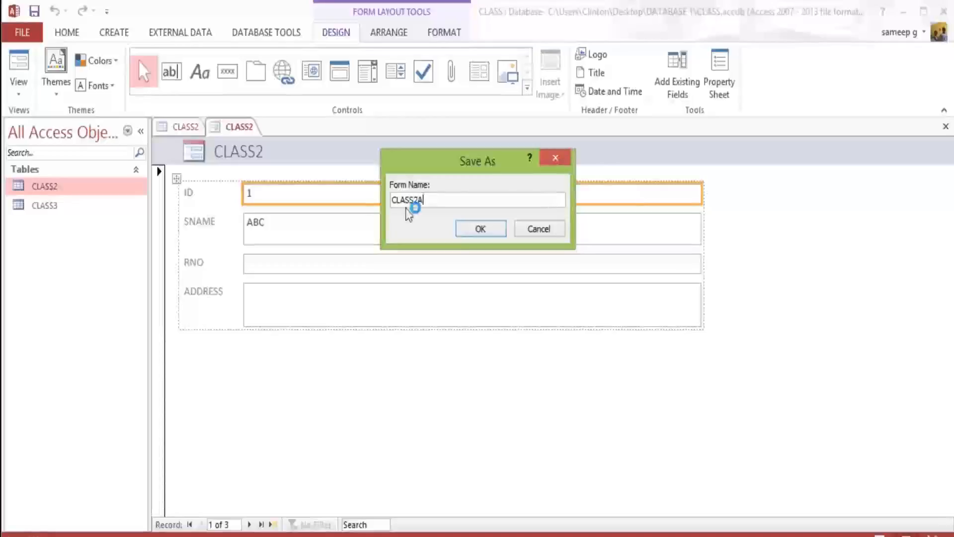
click(463, 232)
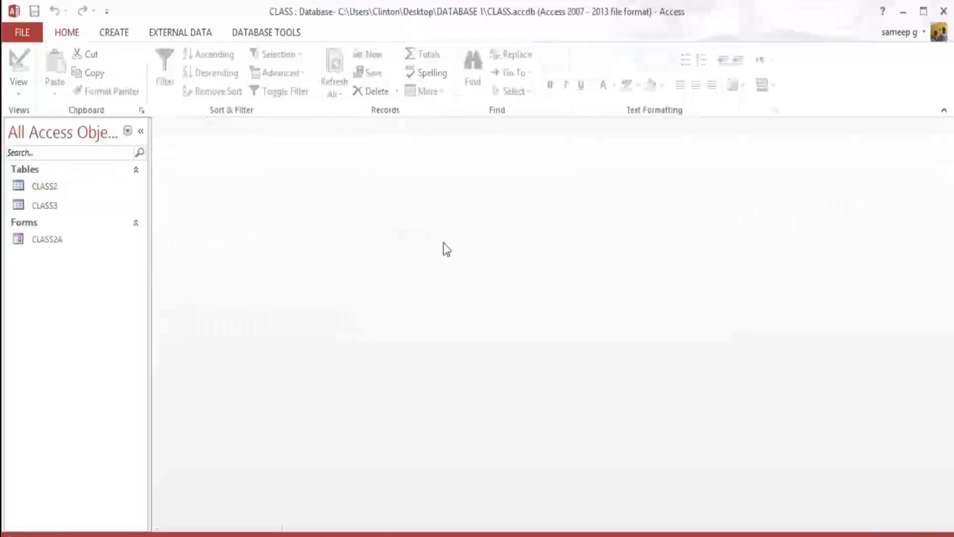
Open the CLASS2A form and switch it to Design View.
double_click(74, 240)
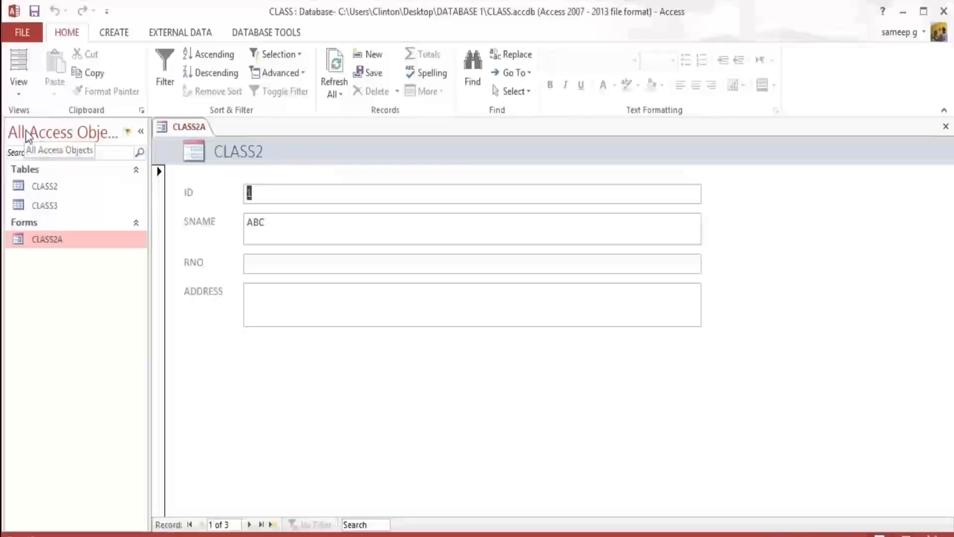
click(16, 86)
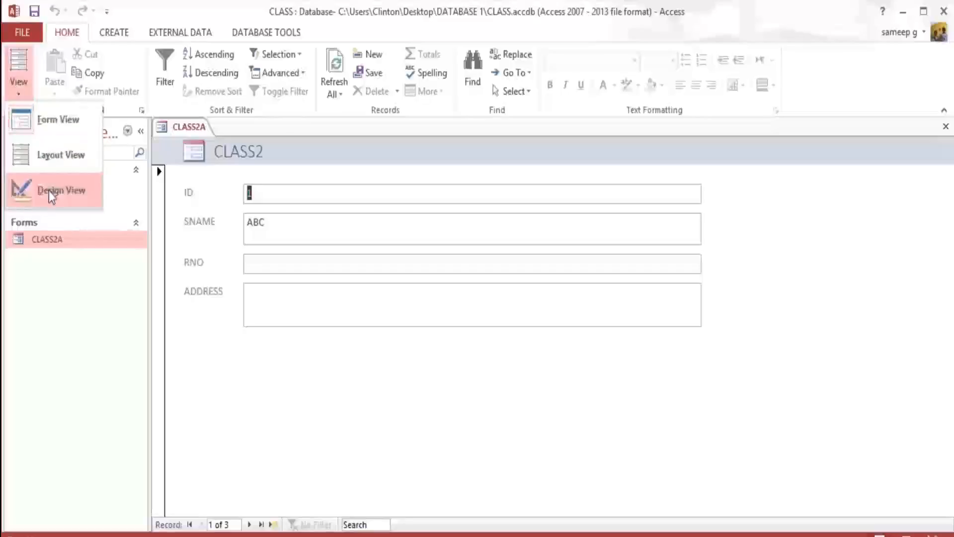
click(48, 190)
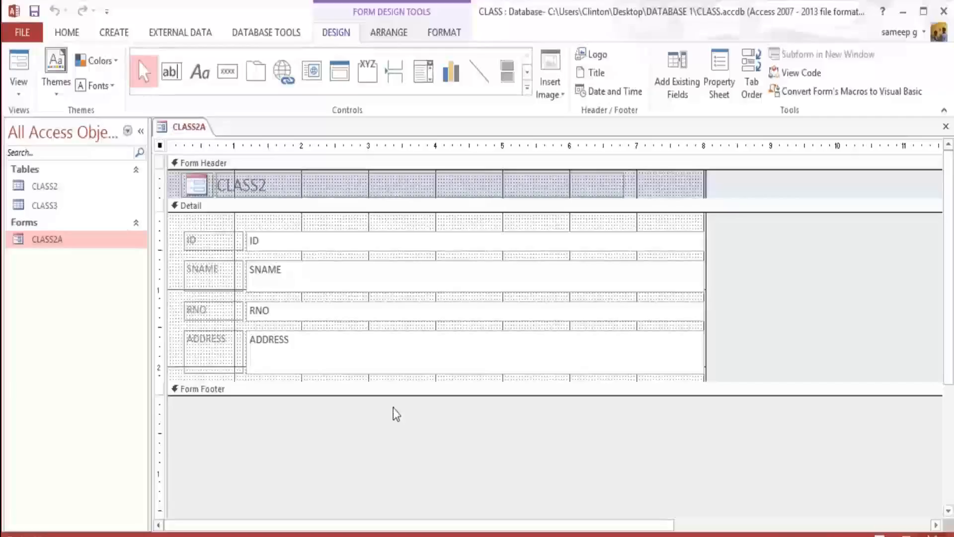
Move the SNAME row above the ID row in the form's Detail section and select the ID label.
click(206, 243)
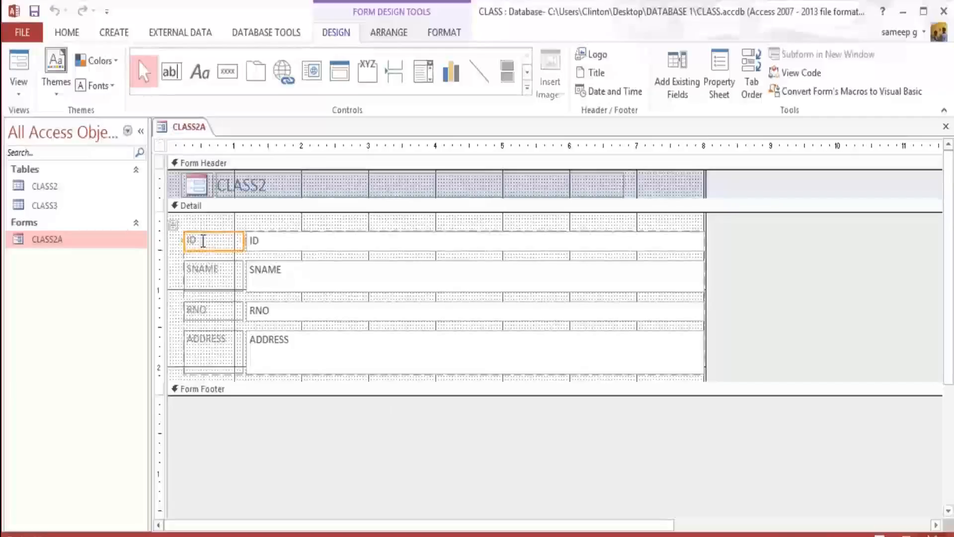
click(214, 271)
click(215, 239)
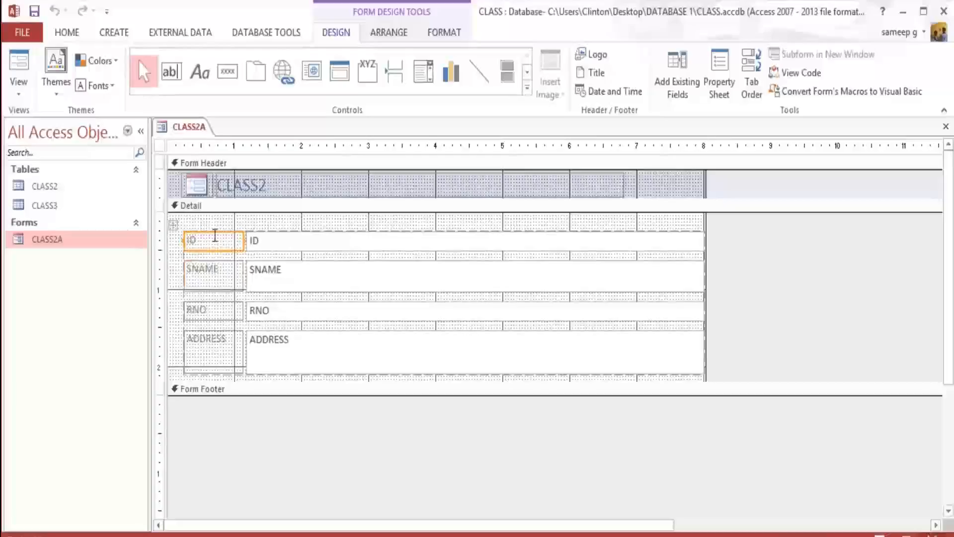
click(215, 238)
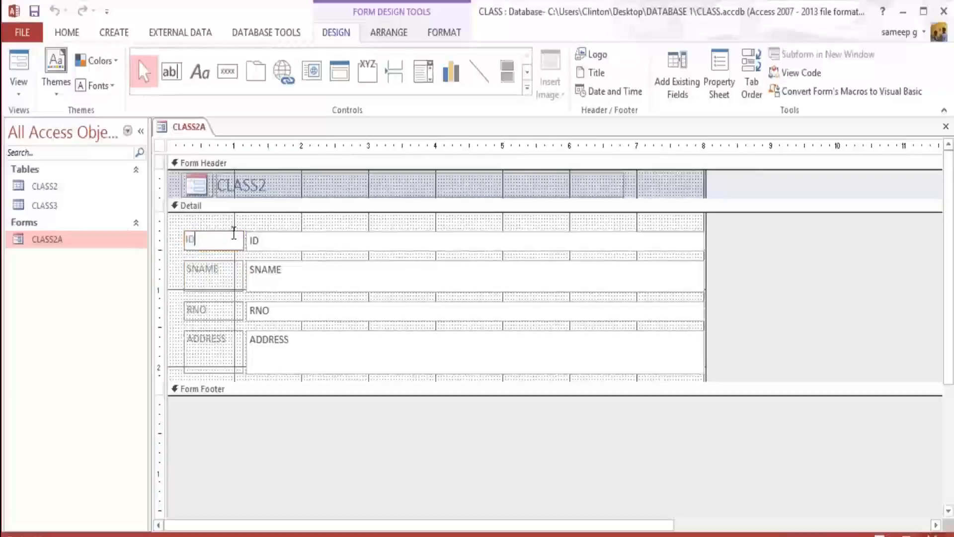
click(224, 267)
drag(222, 260, 212, 240)
click(212, 238)
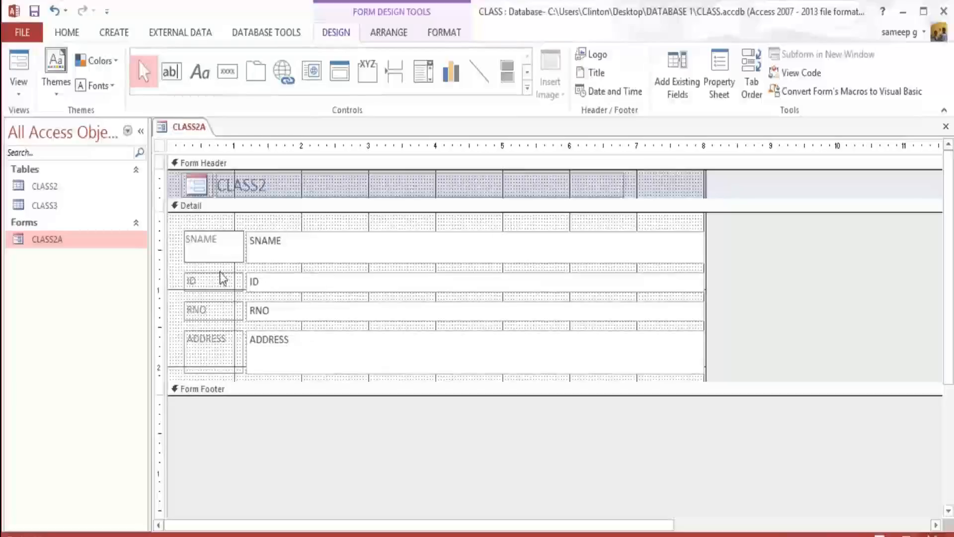
click(221, 281)
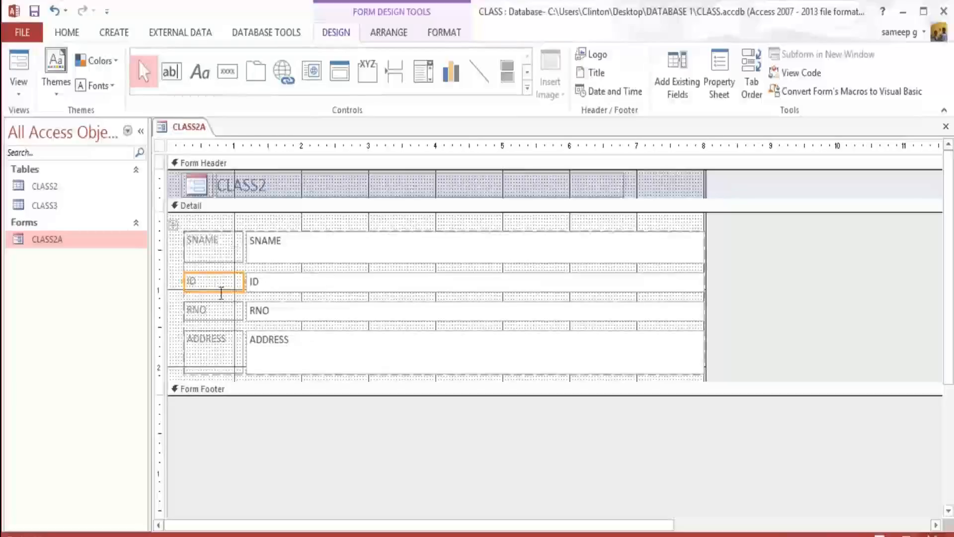
drag(220, 293, 223, 259)
click(219, 276)
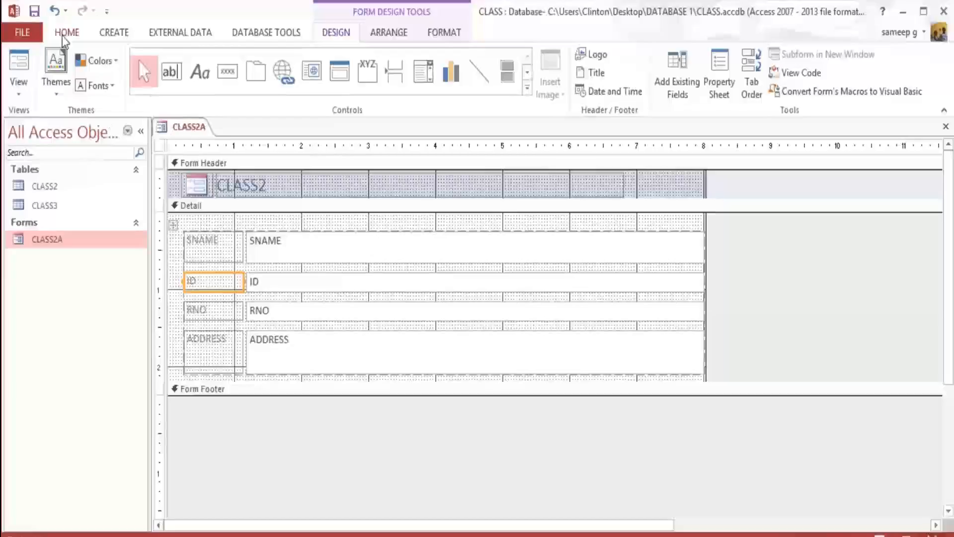
click(67, 32)
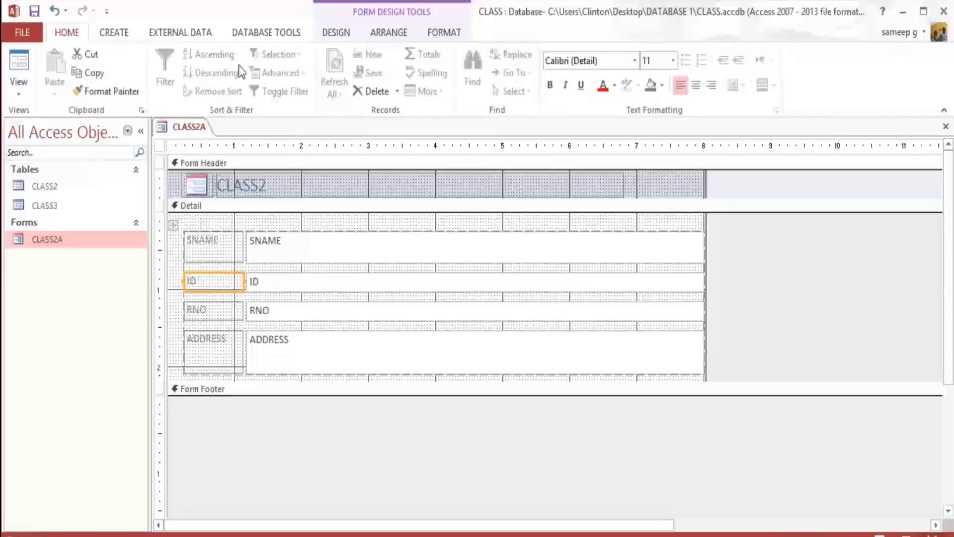
click(123, 33)
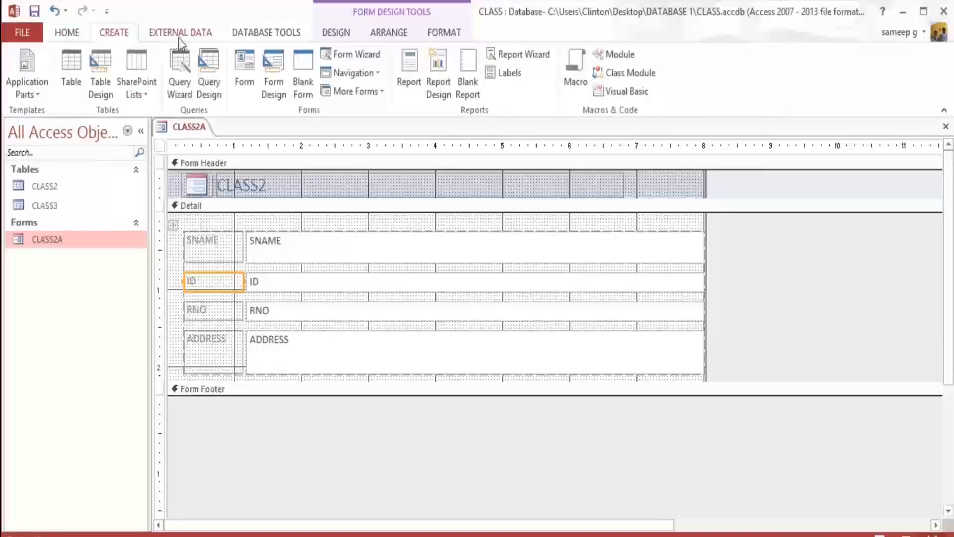
click(389, 31)
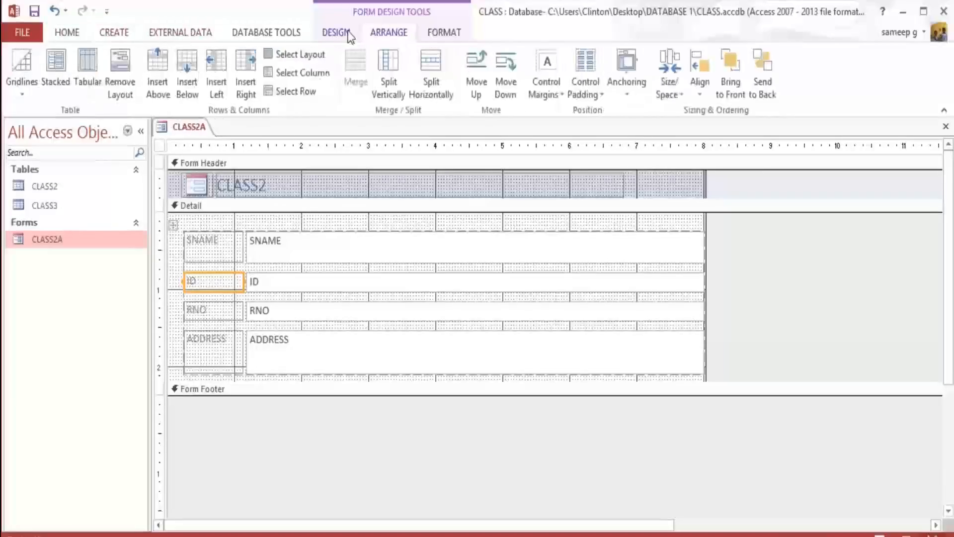
click(338, 34)
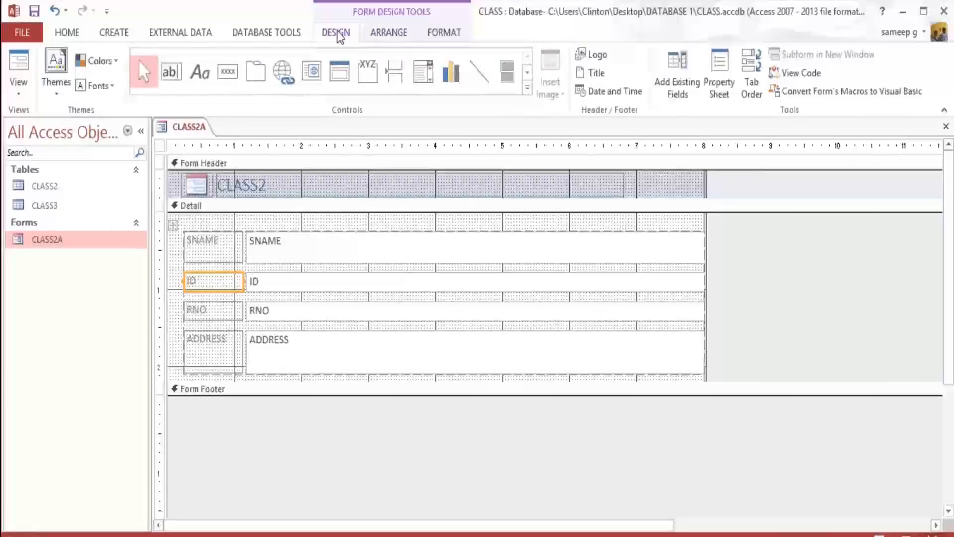
Format the ID label in Arial Black at font size 14.
click(445, 31)
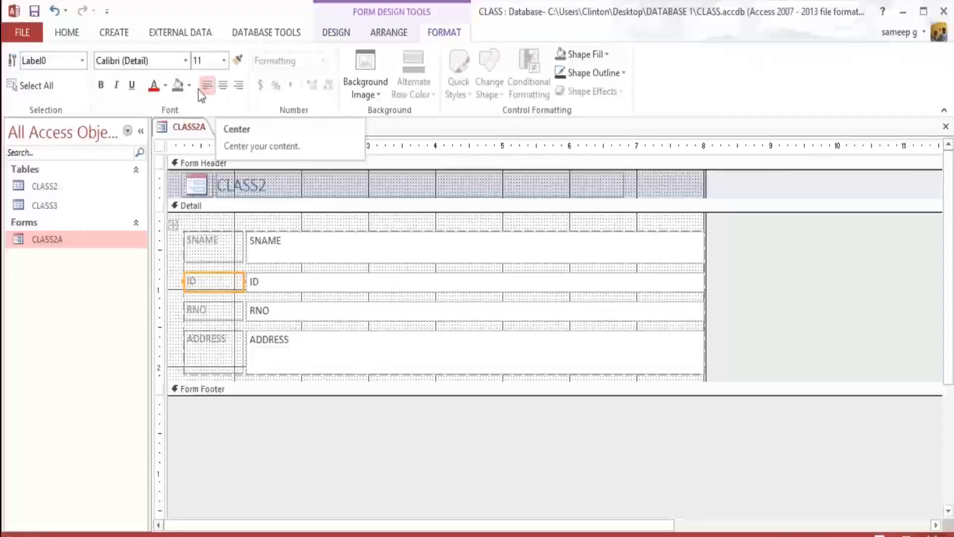
click(187, 60)
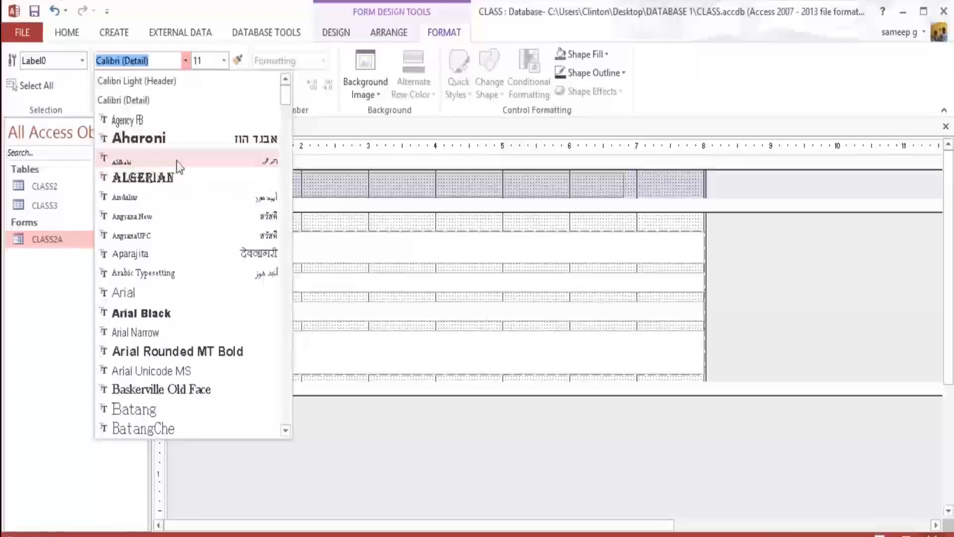
click(169, 312)
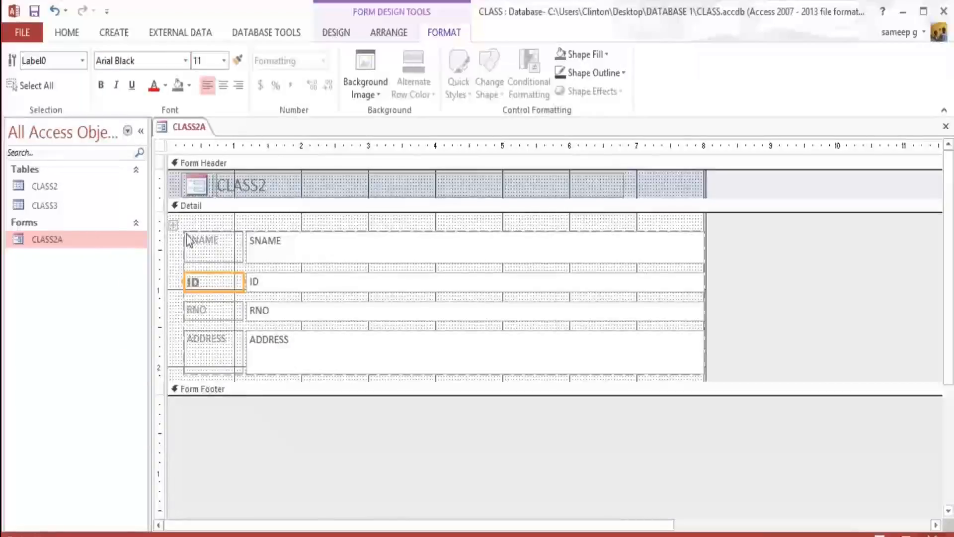
click(224, 60)
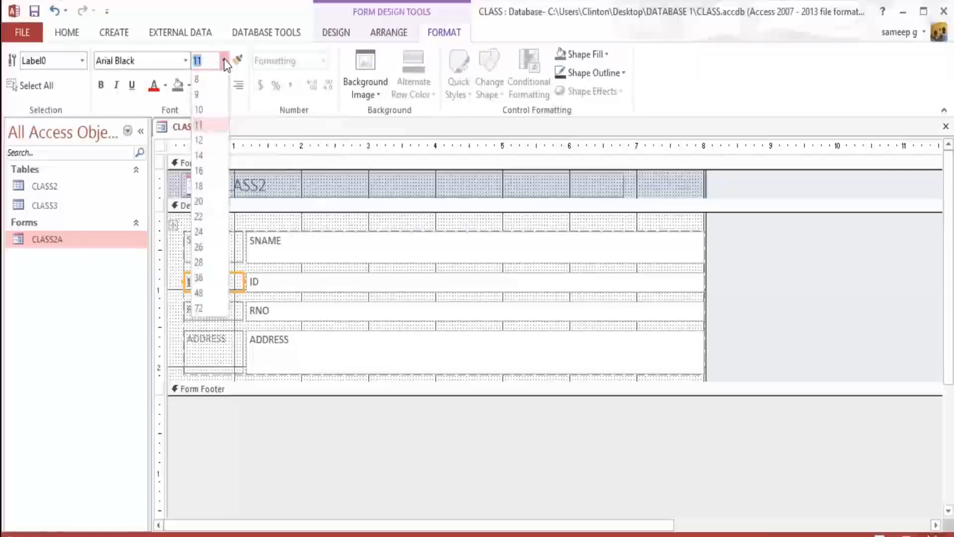
click(216, 156)
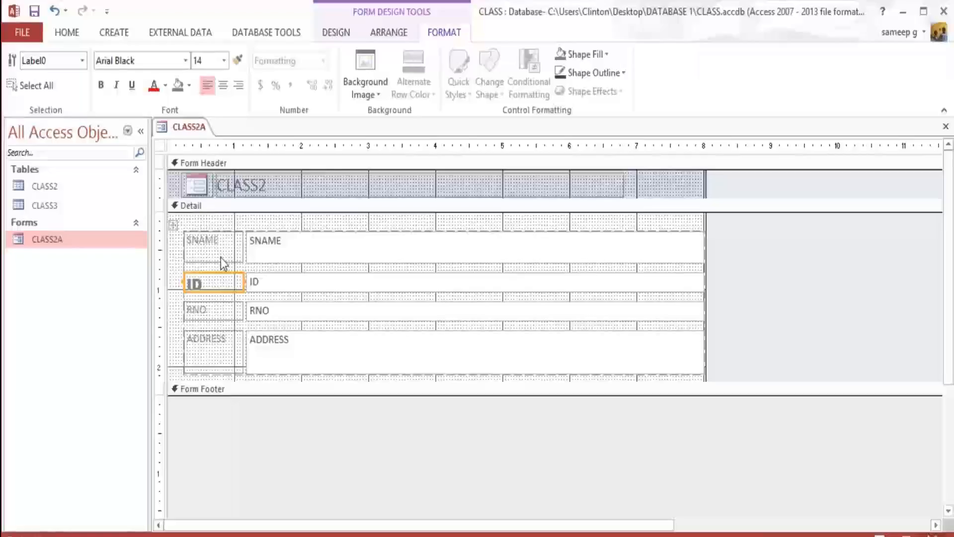
Show the SNAME label's properties and set its Back Style to Normal.
click(208, 232)
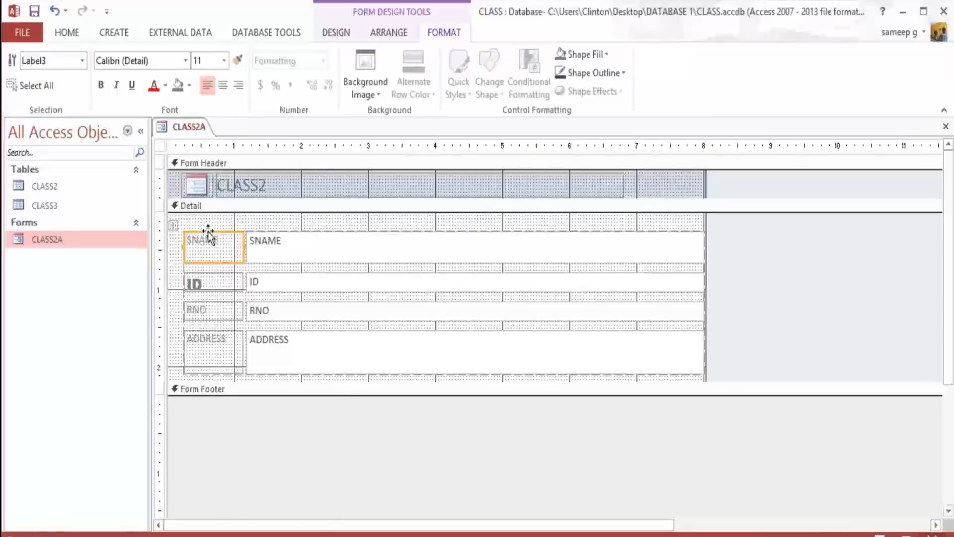
right_click(208, 231)
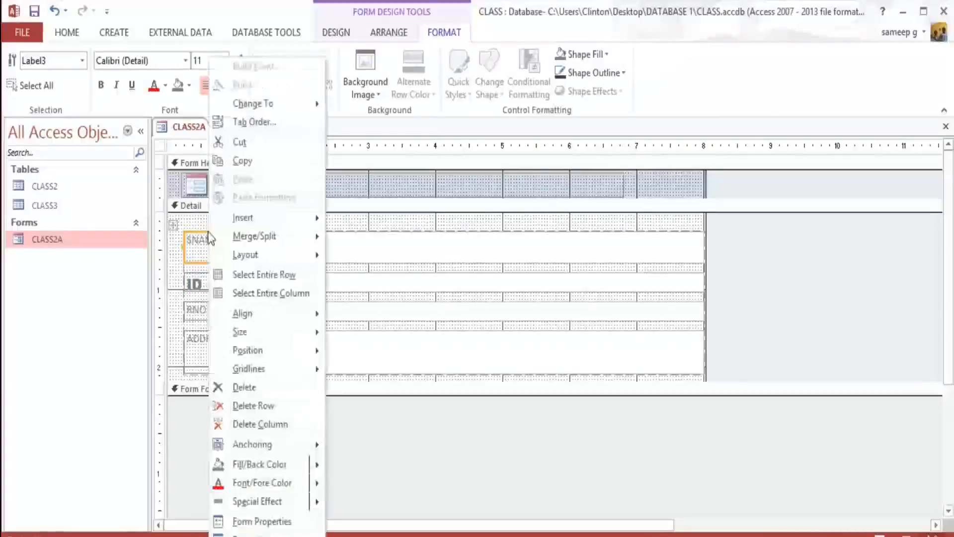
click(249, 534)
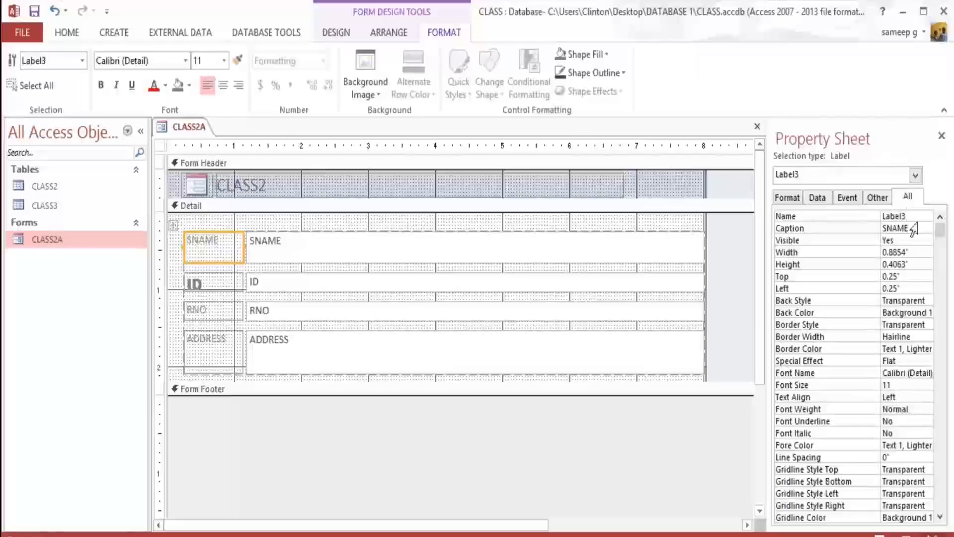
click(915, 301)
click(927, 301)
click(924, 324)
Set the SNAME label's Back Color to the gray Background option.
click(913, 312)
click(915, 314)
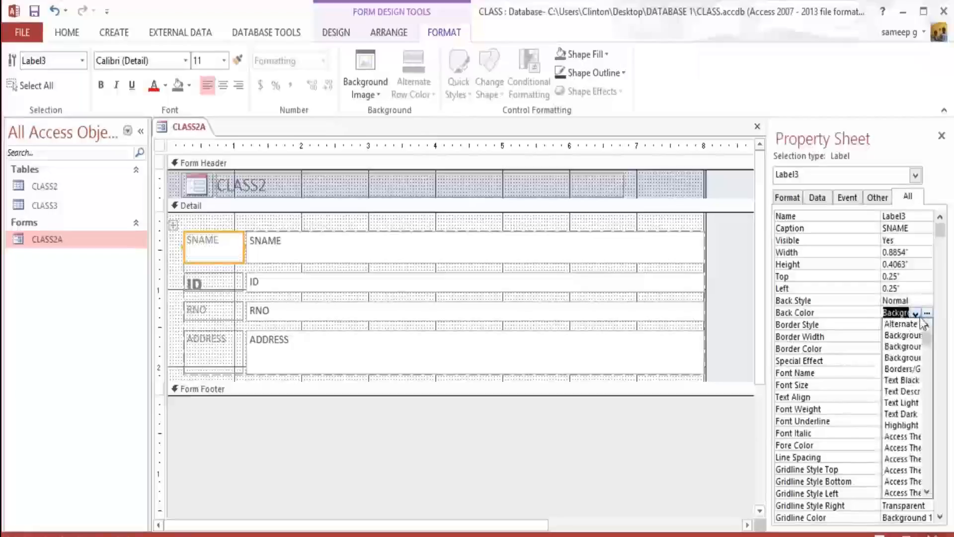
click(910, 358)
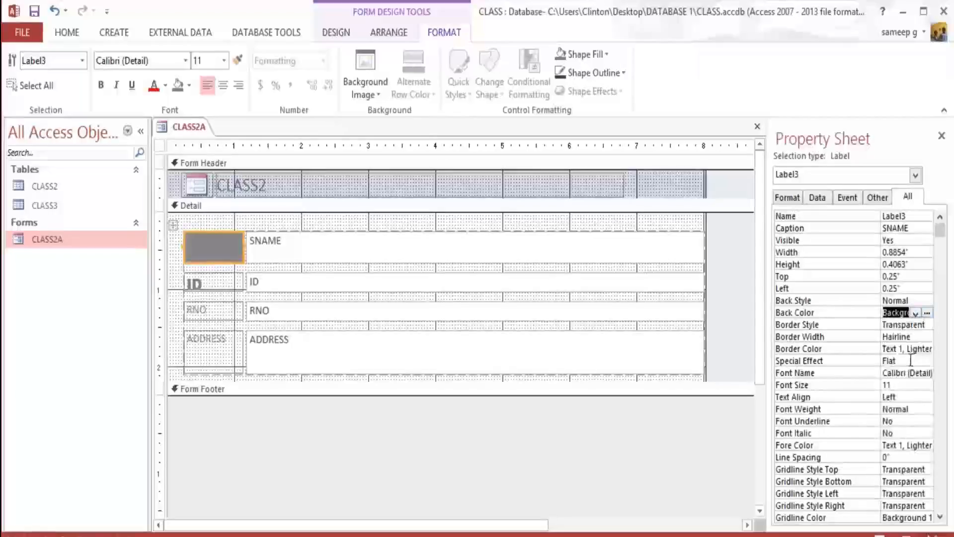
Set the SNAME label's Border Style to Dashes and its Back Color to a light blue-gray standard color.
click(911, 325)
click(927, 326)
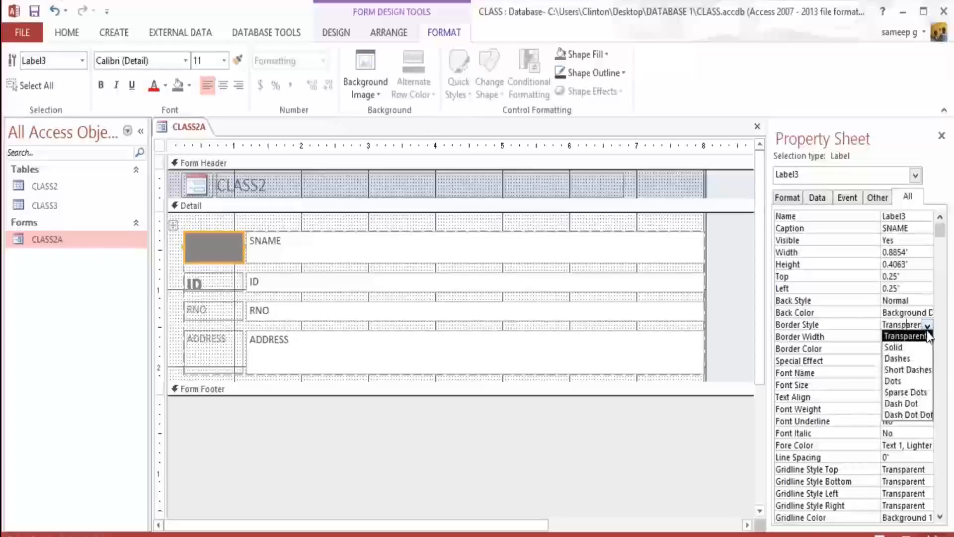
click(923, 359)
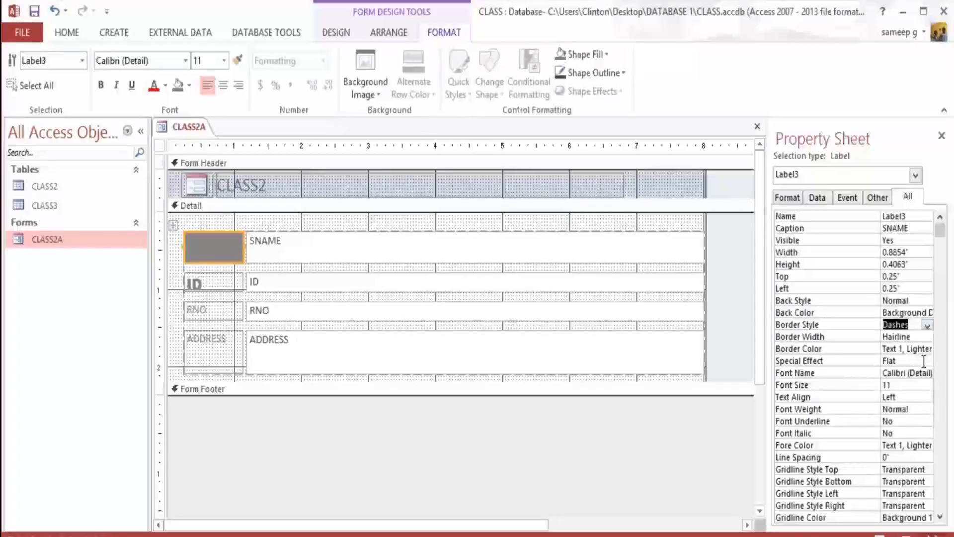
double_click(926, 312)
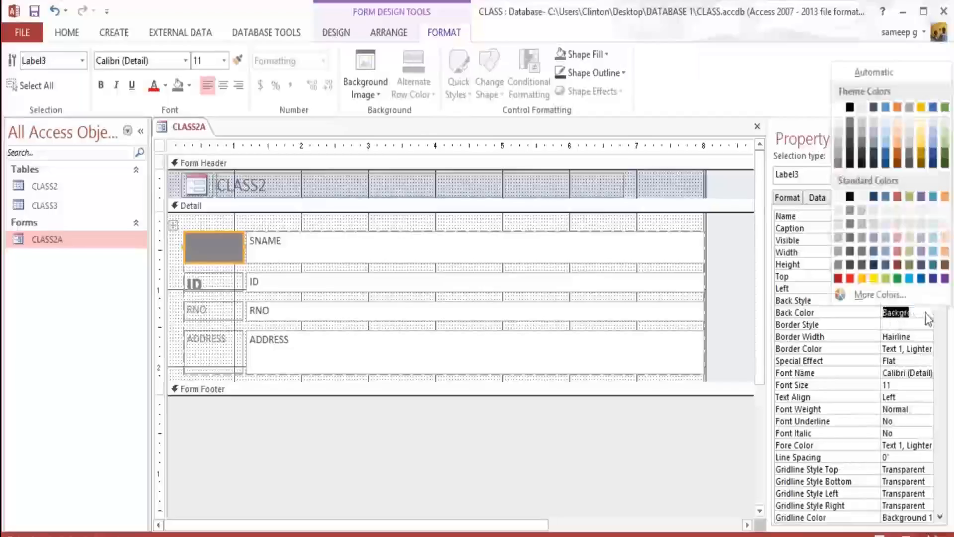
click(875, 212)
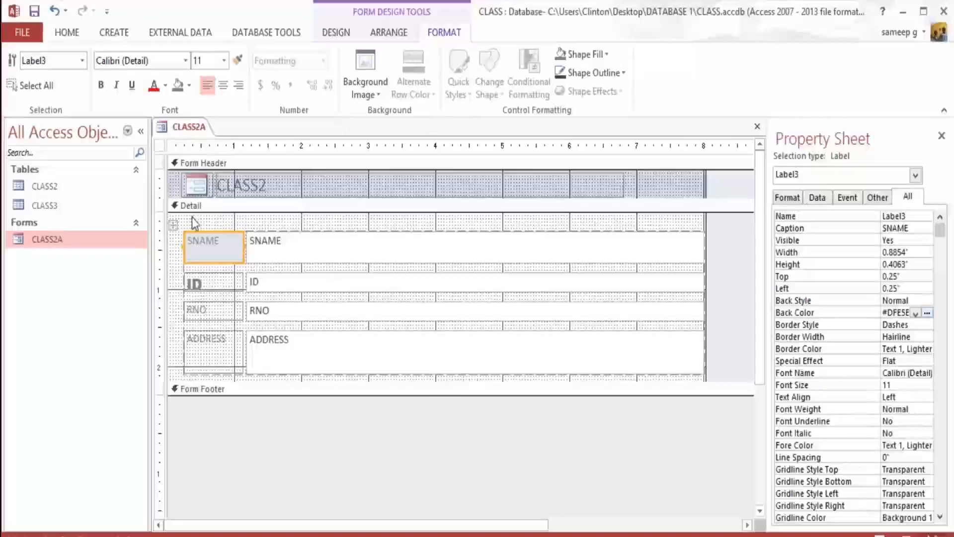
Select all labels and text boxes in the Detail section and set their Text Align to Center.
drag(185, 219, 679, 380)
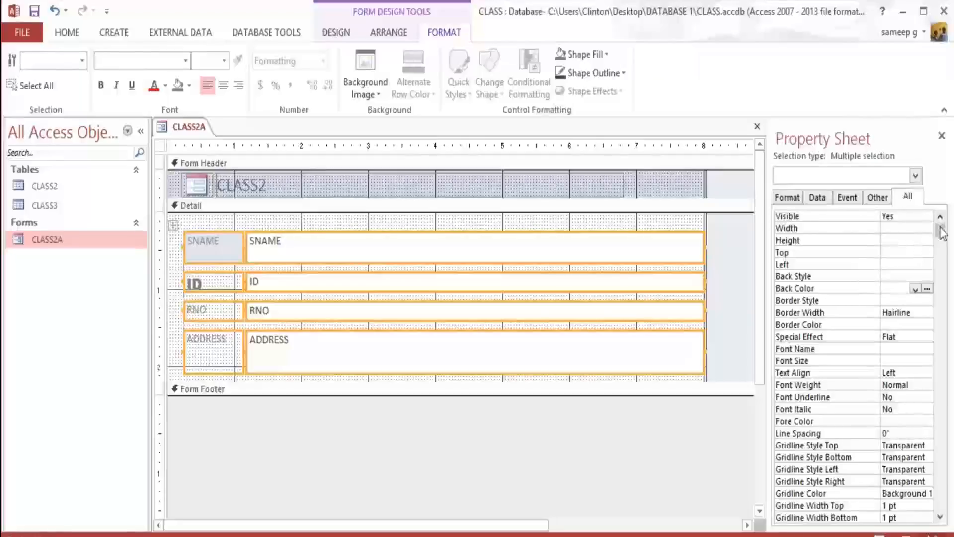
click(904, 251)
click(820, 373)
click(928, 373)
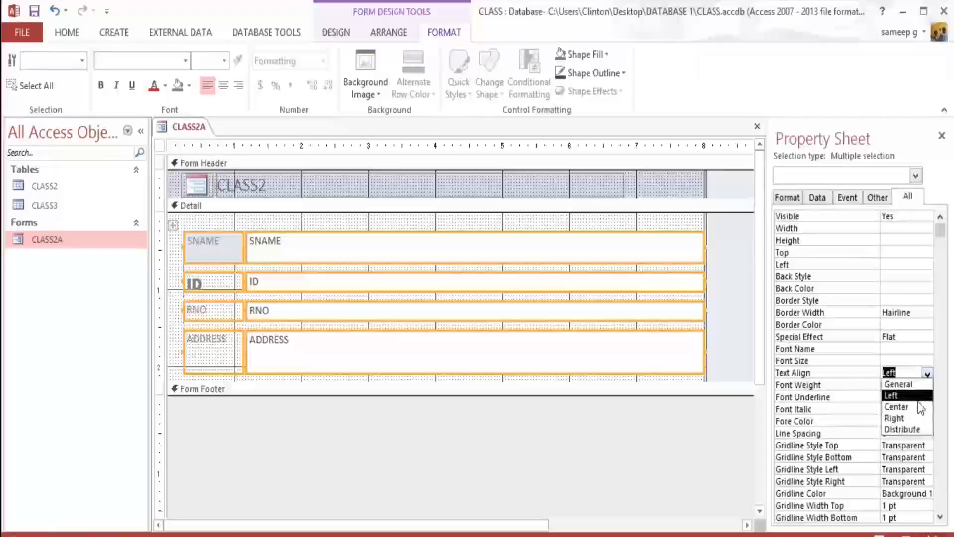
click(918, 408)
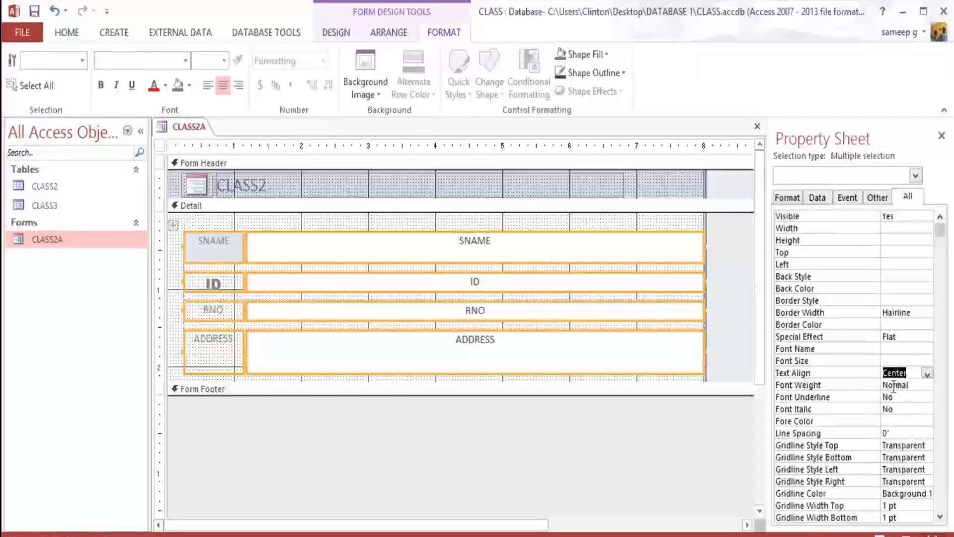
Set the Font Size of all selected Detail controls to 10.
click(892, 361)
click(927, 362)
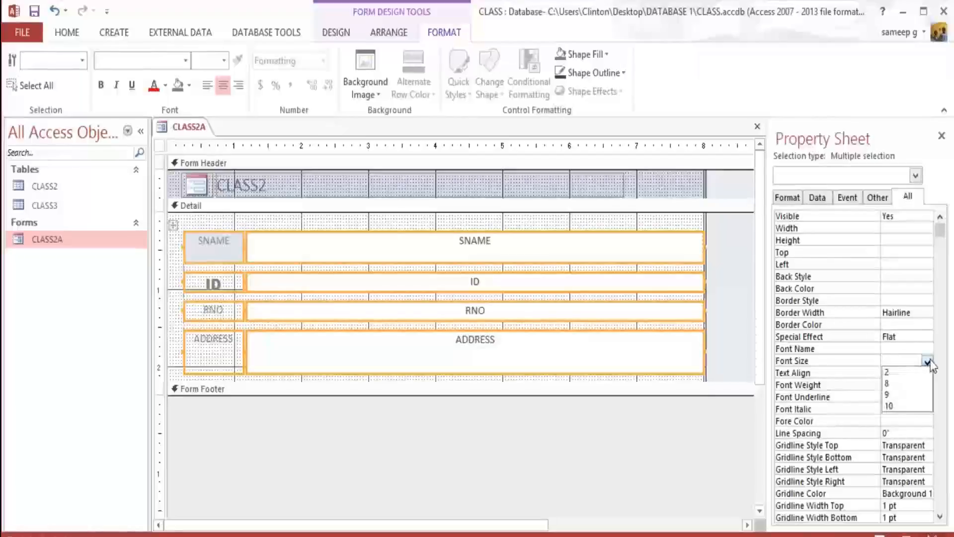
click(917, 405)
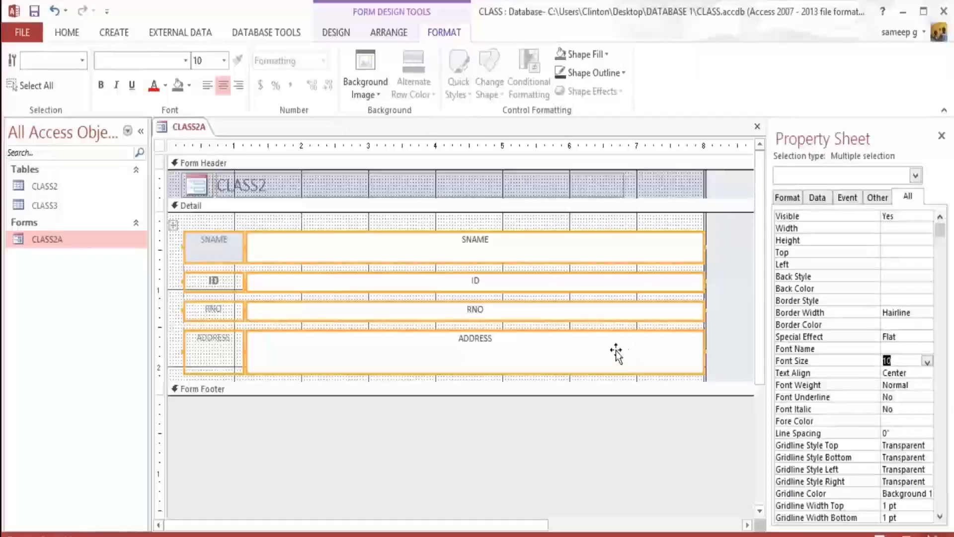
Review the full list of format properties for the selected Detail controls.
click(181, 224)
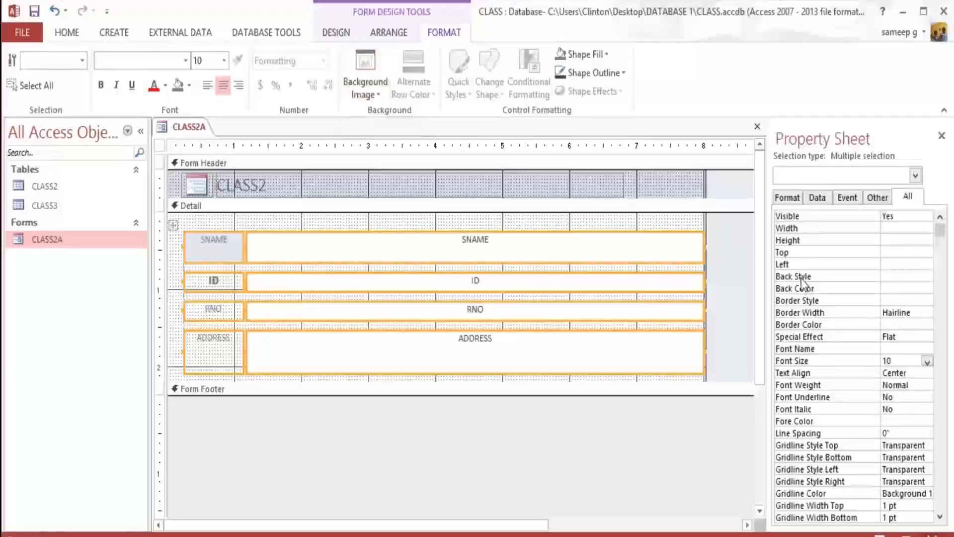
click(796, 198)
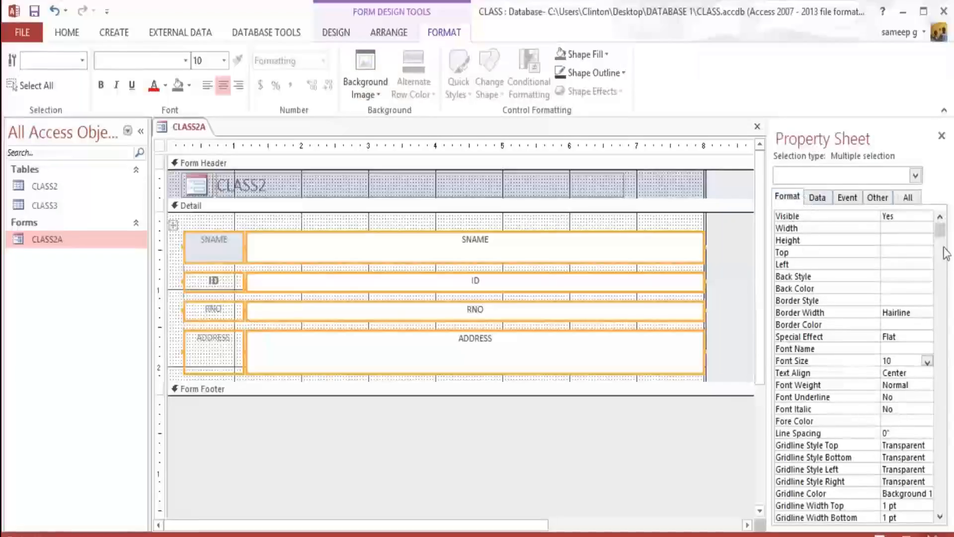
scroll(818, 300, down, 2)
scroll(818, 301, up, 2)
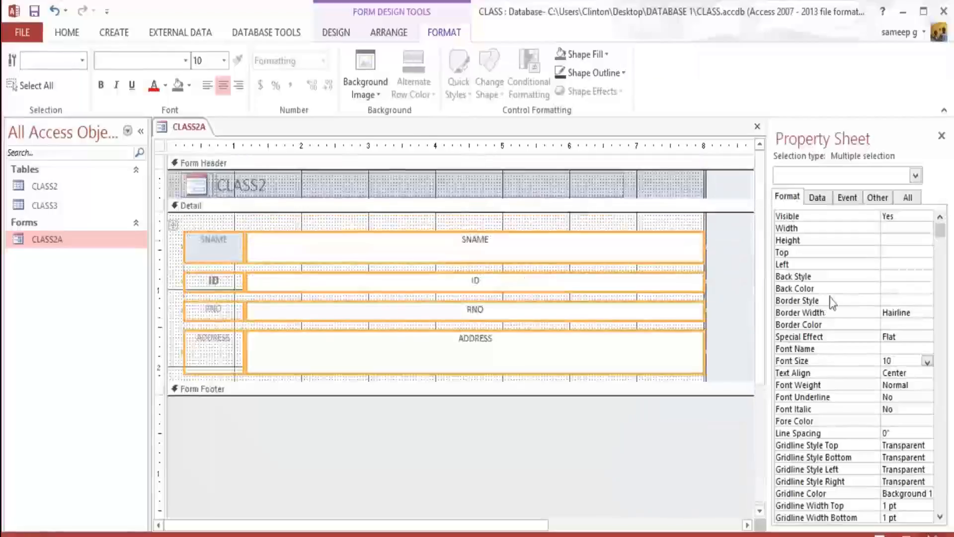
click(826, 289)
scroll(826, 288, down, 1)
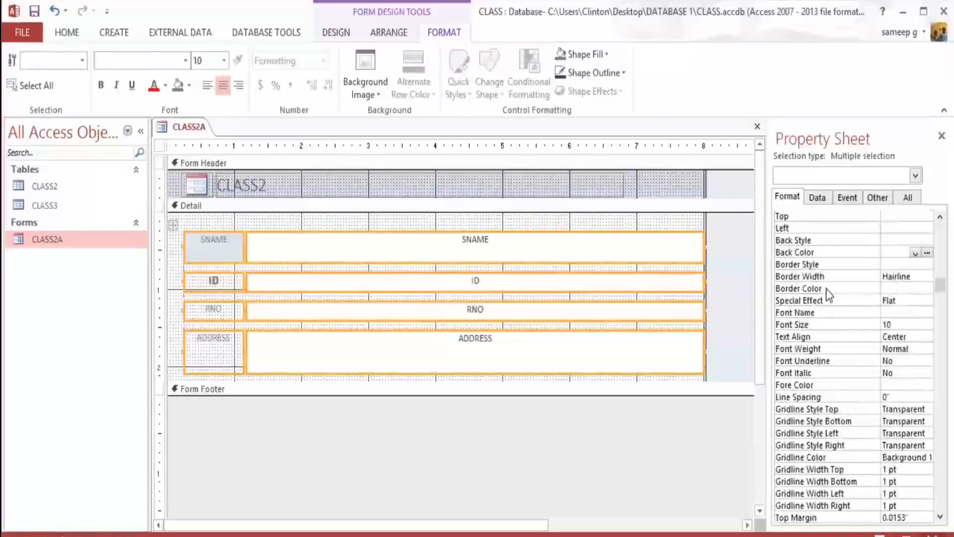
scroll(827, 295, down, 4)
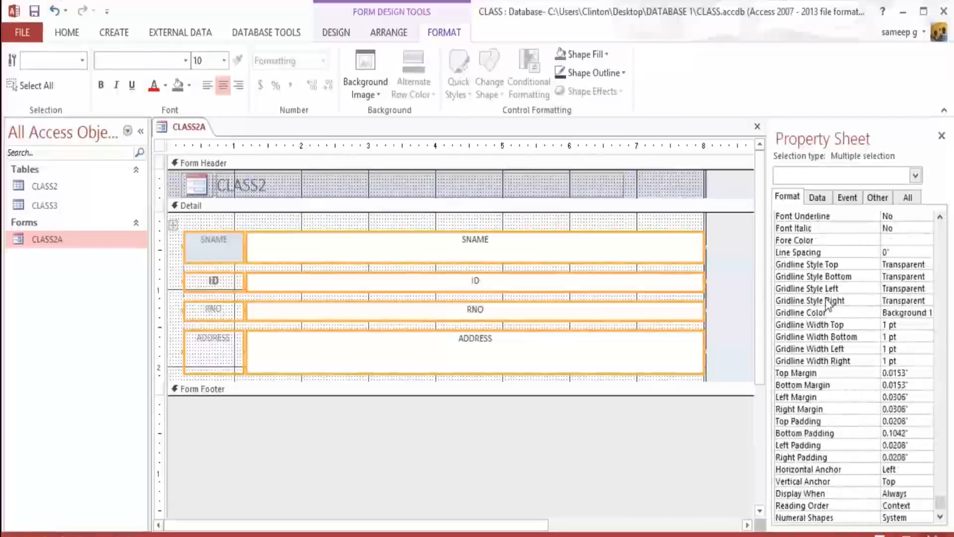
scroll(826, 298, up, 5)
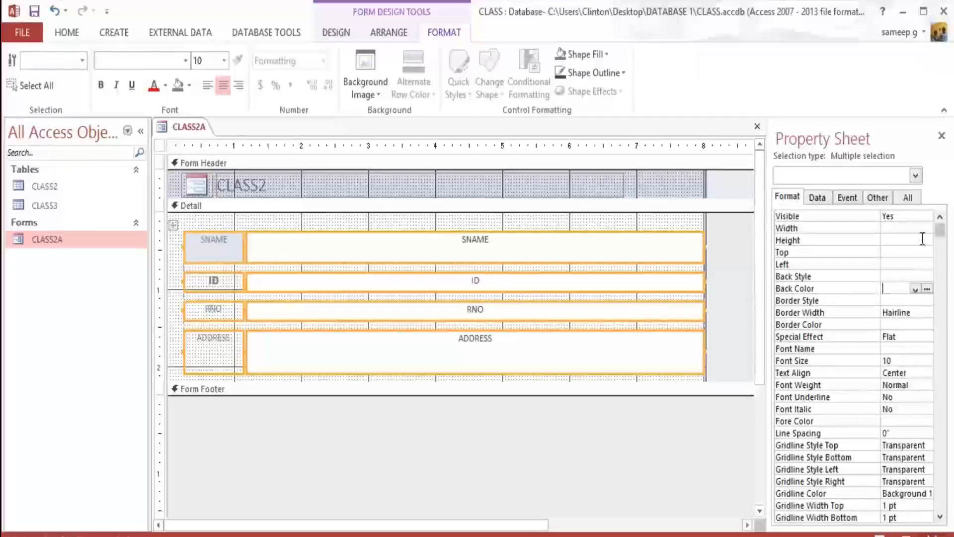
Set the Back Style of all selected Detail controls to Transparent.
drag(940, 237, 944, 298)
click(902, 230)
click(926, 228)
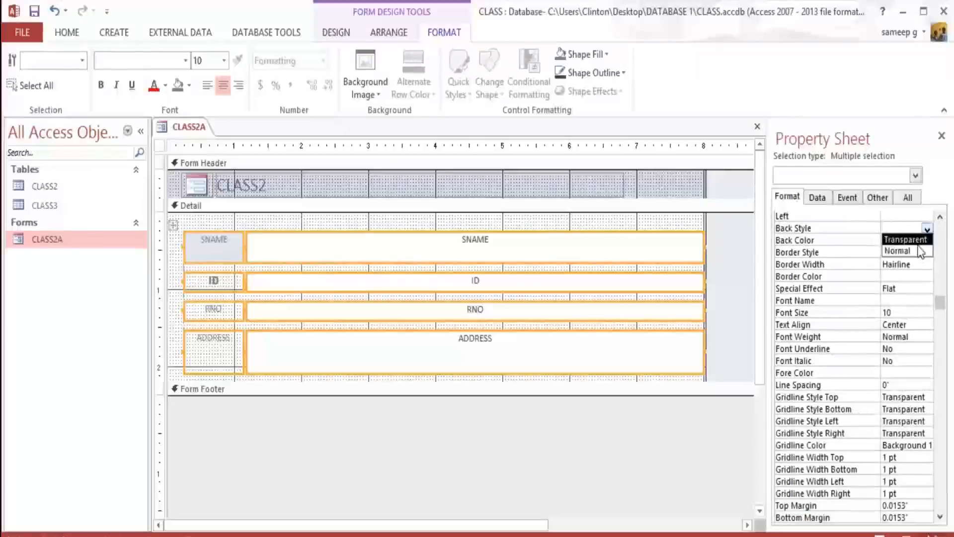
click(917, 239)
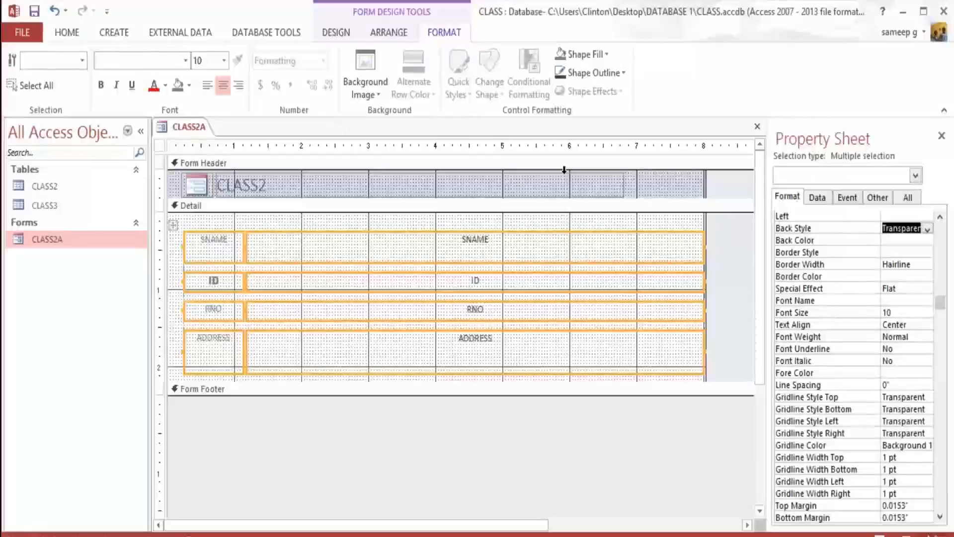
Select only the SNAME label in the Detail section and change its Caption to STUNAME.
click(232, 245)
click(220, 358)
click(232, 395)
click(233, 218)
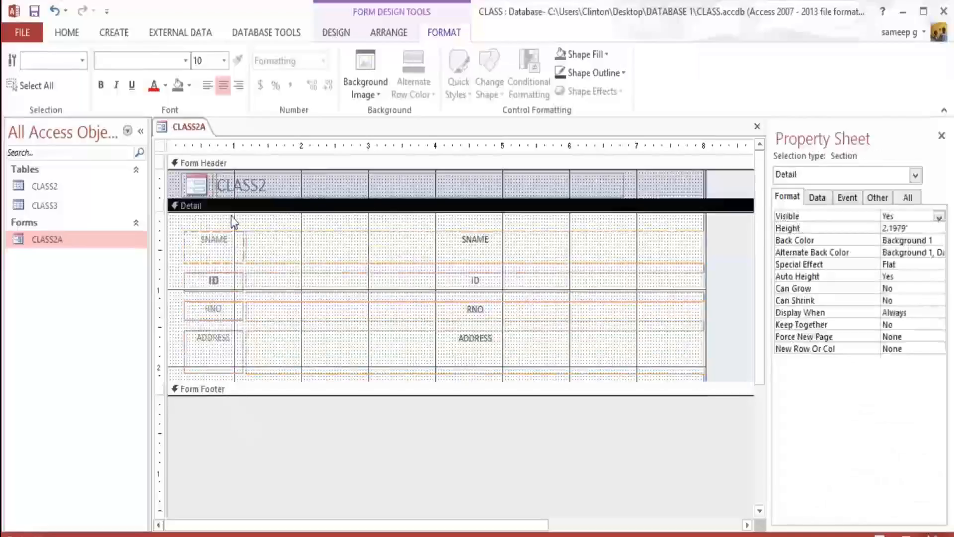
click(211, 240)
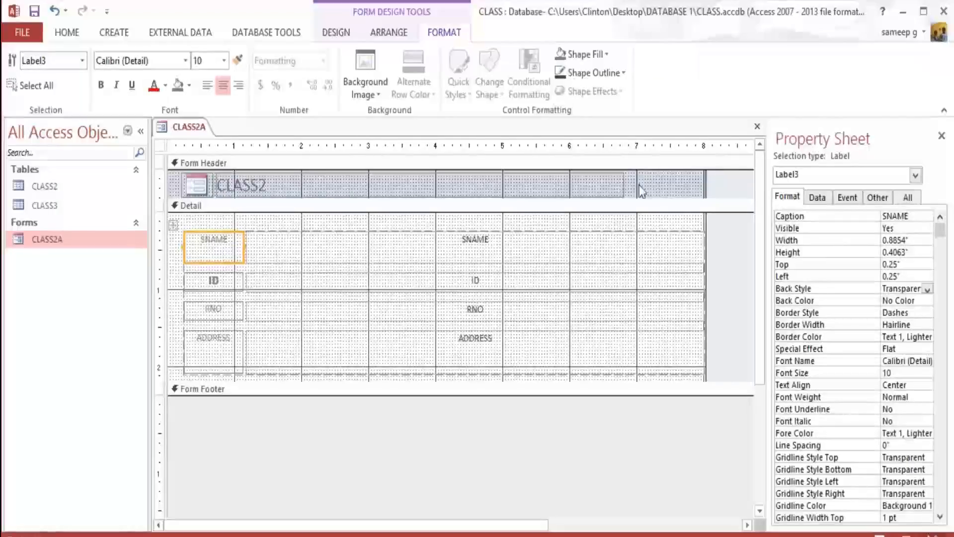
click(798, 218)
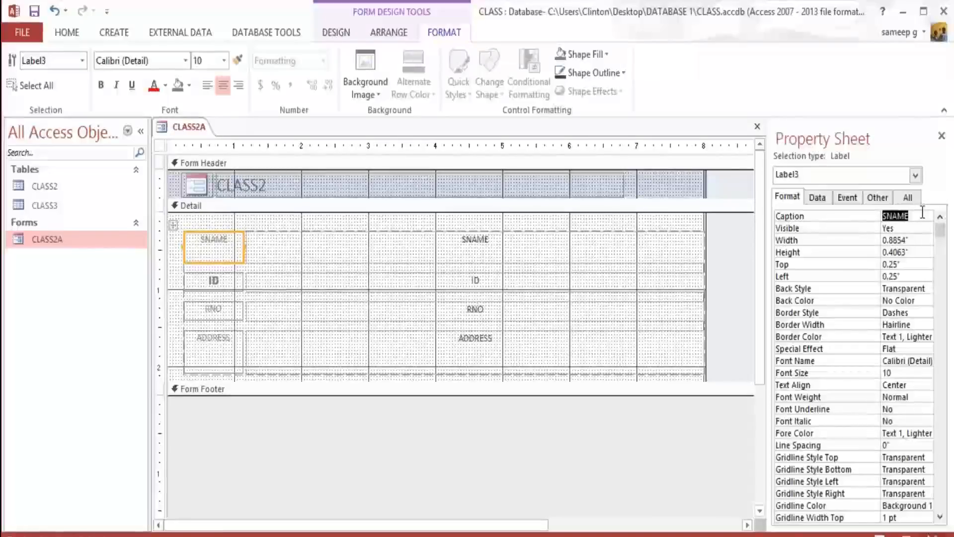
text(STUNAME)
key(Return)
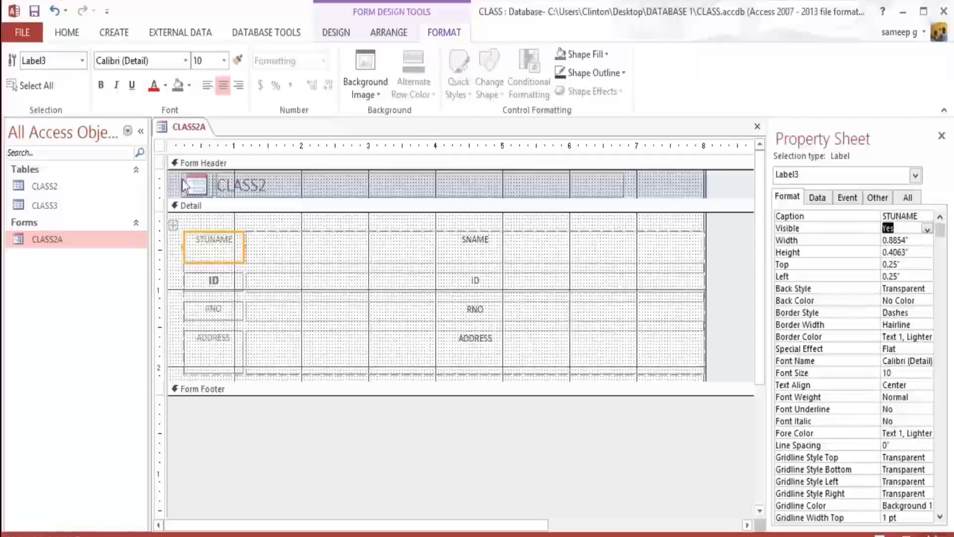
Select all controls in the Form Header and Detail sections, remove their layout, and clear the selection.
drag(174, 177, 708, 398)
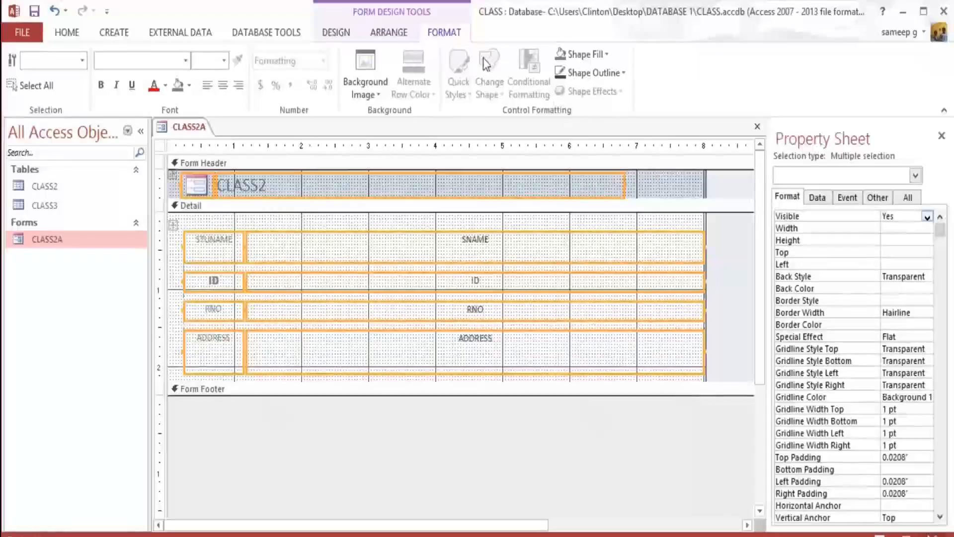
click(403, 36)
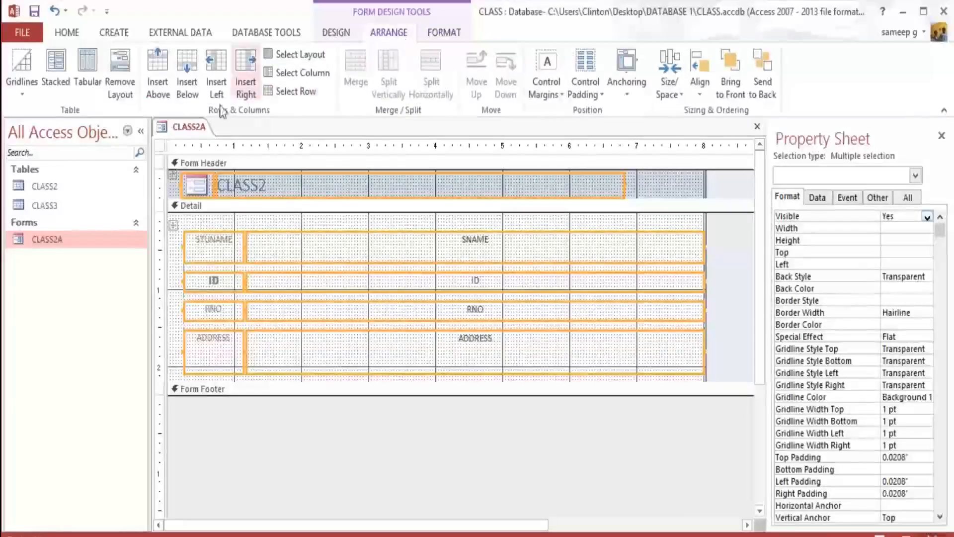
click(120, 83)
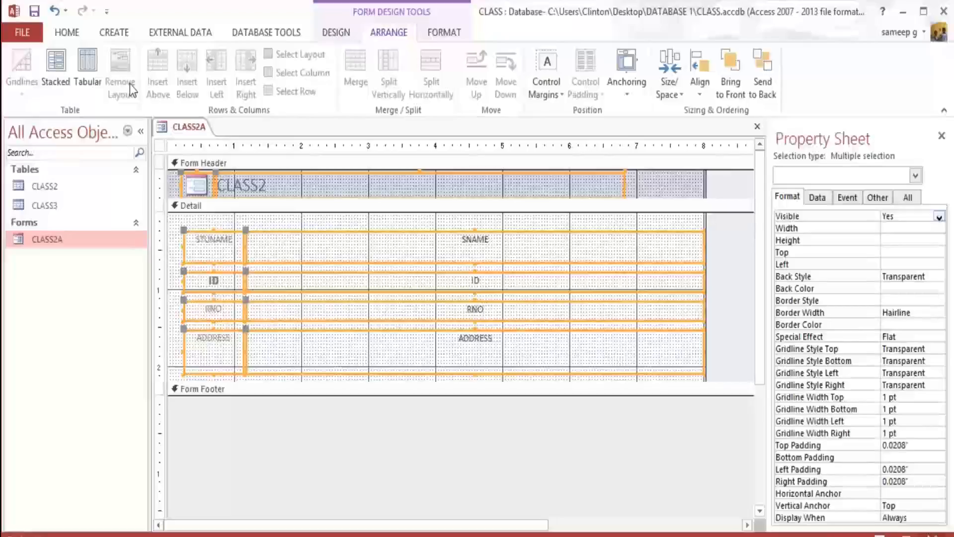
click(237, 222)
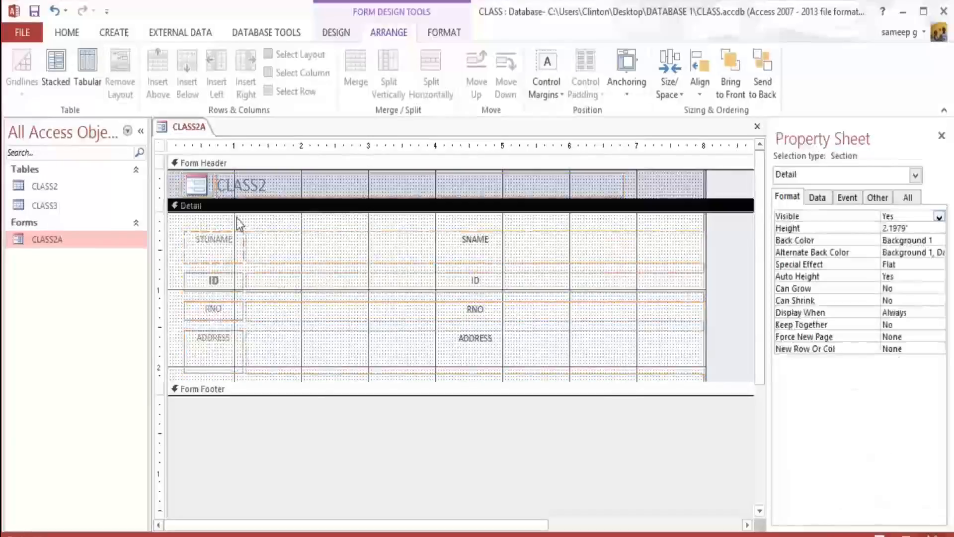
Delete the STUNAME label from the Detail section.
click(231, 241)
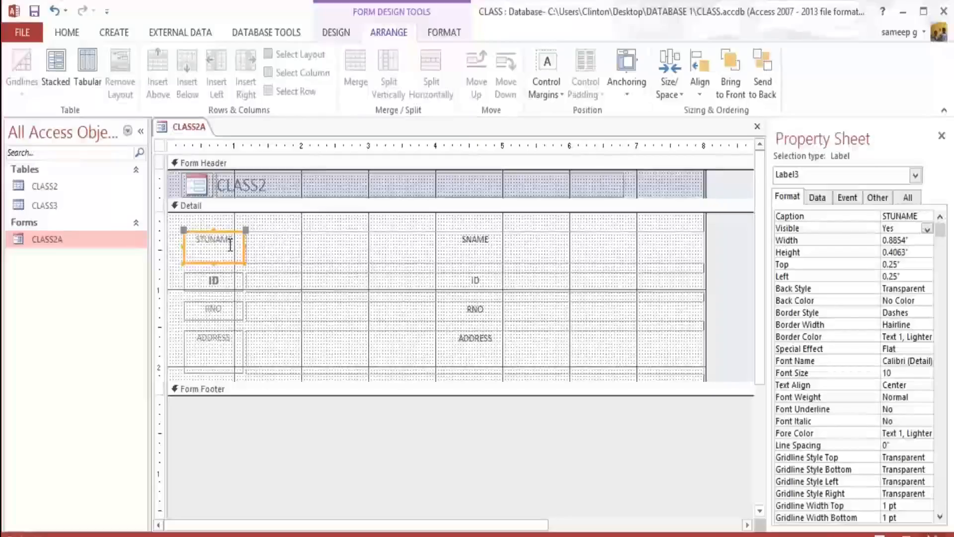
key(Delete)
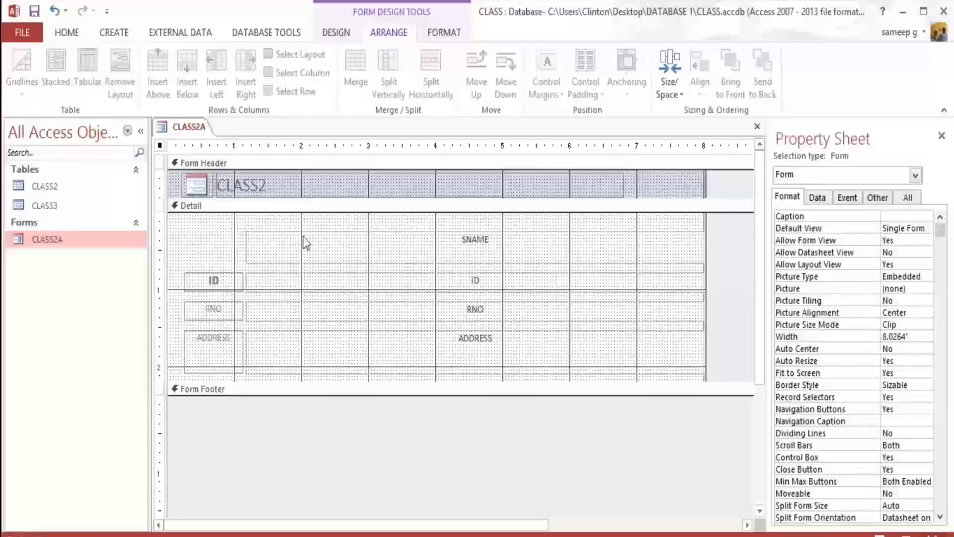
Select the ID, RNO and ADDRESS labels together with all four text boxes in the Detail section.
click(222, 282)
shift+click(216, 308)
shift+click(216, 350)
shift+click(281, 347)
shift+click(295, 308)
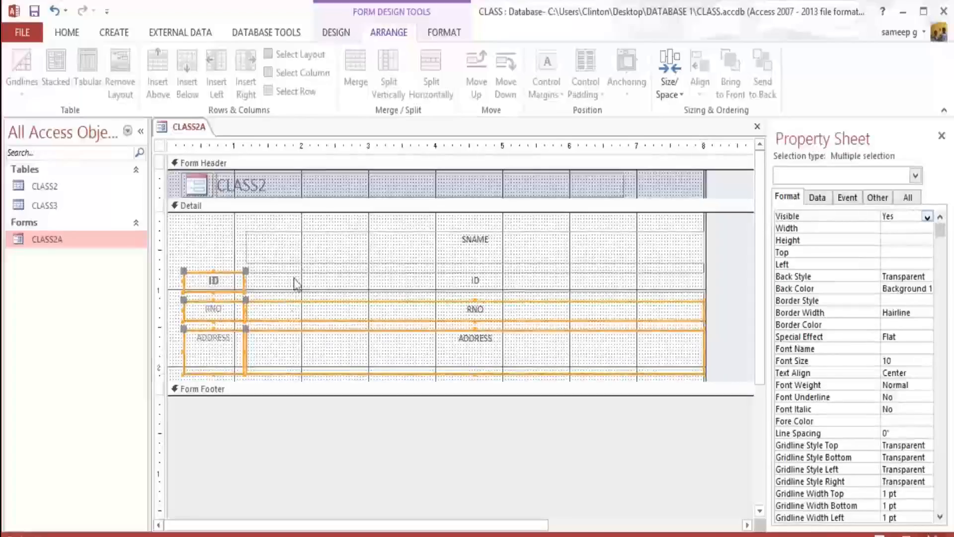
shift+click(304, 254)
shift+click(307, 289)
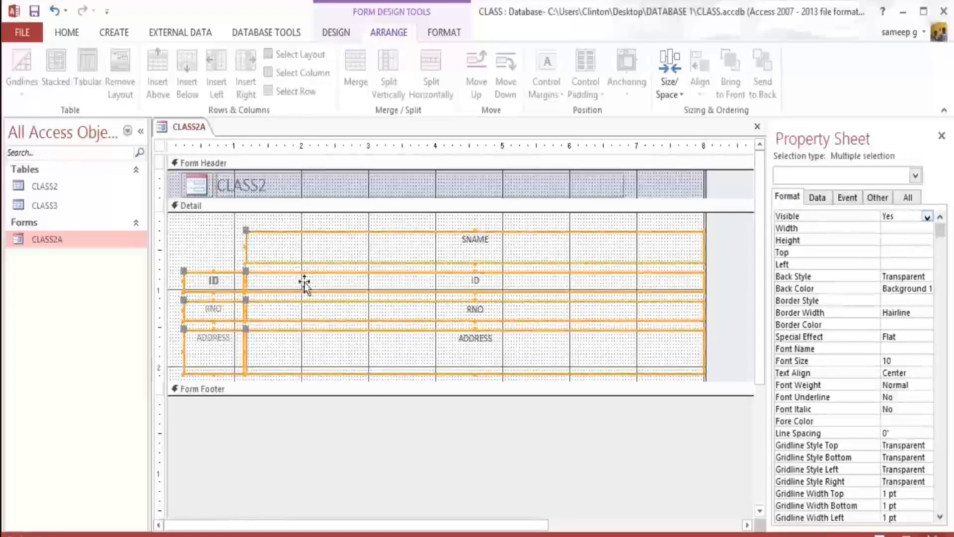
Clear the multiple selection and undo the deletion of the STUNAME label.
click(216, 248)
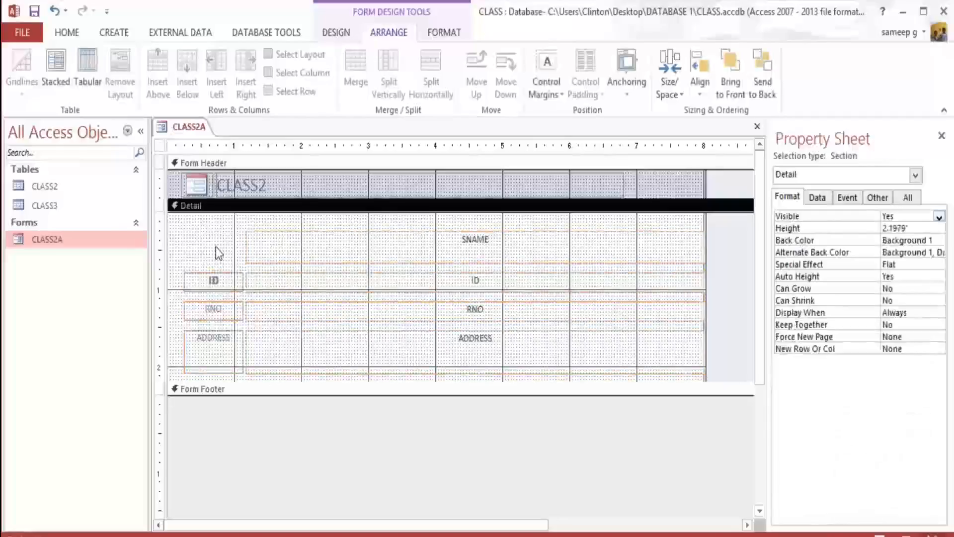
click(216, 247)
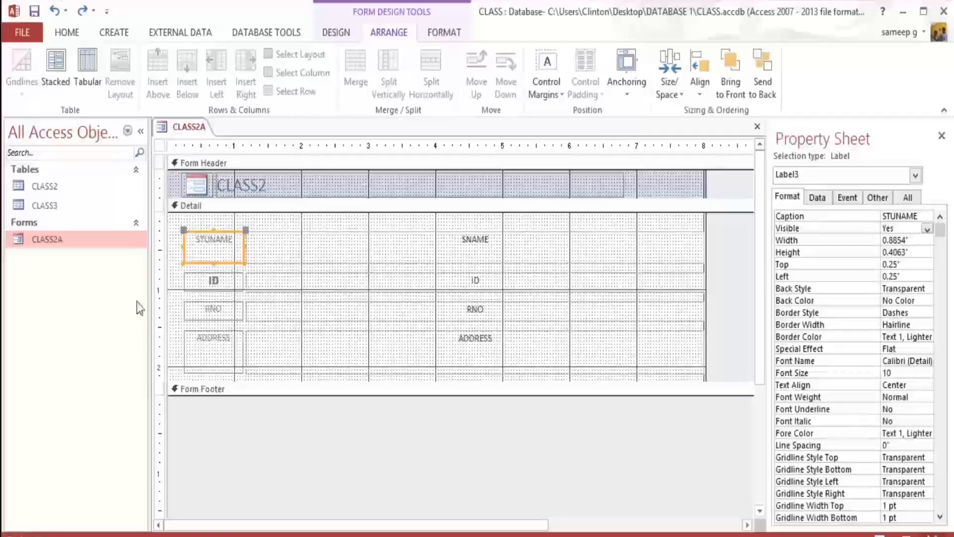
Select the STUNAME, ID, RNO and ADDRESS labels and set their Text Align to Left.
click(215, 249)
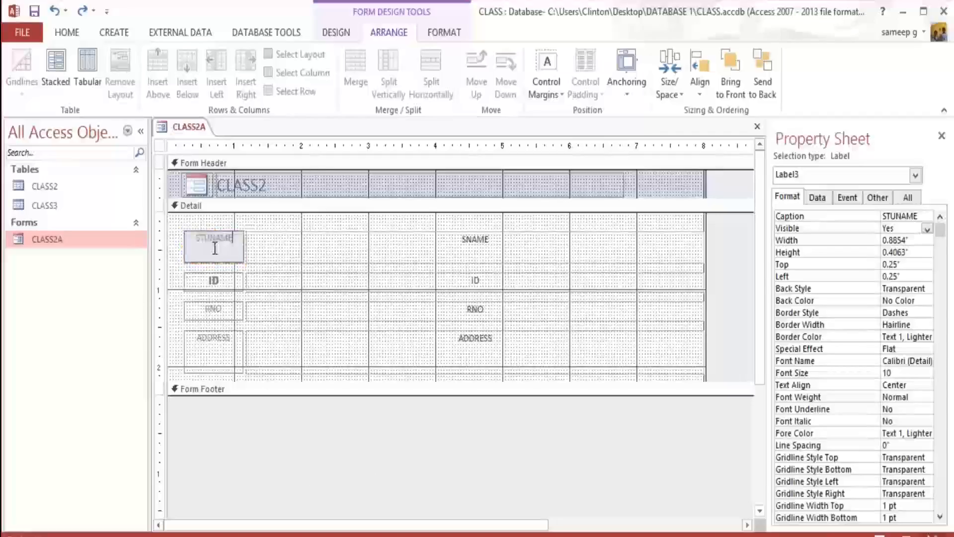
shift+click(213, 281)
shift+click(212, 309)
shift+click(213, 342)
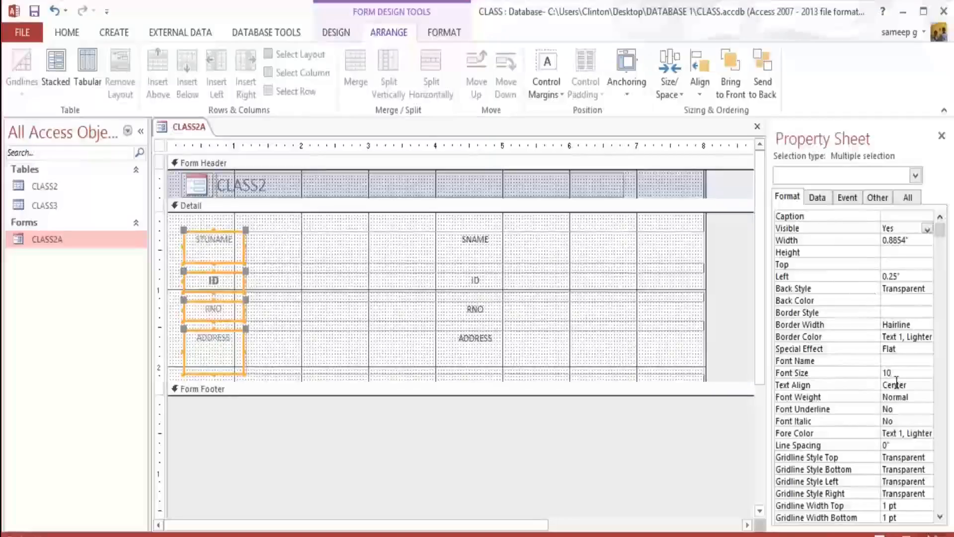
click(917, 385)
click(928, 386)
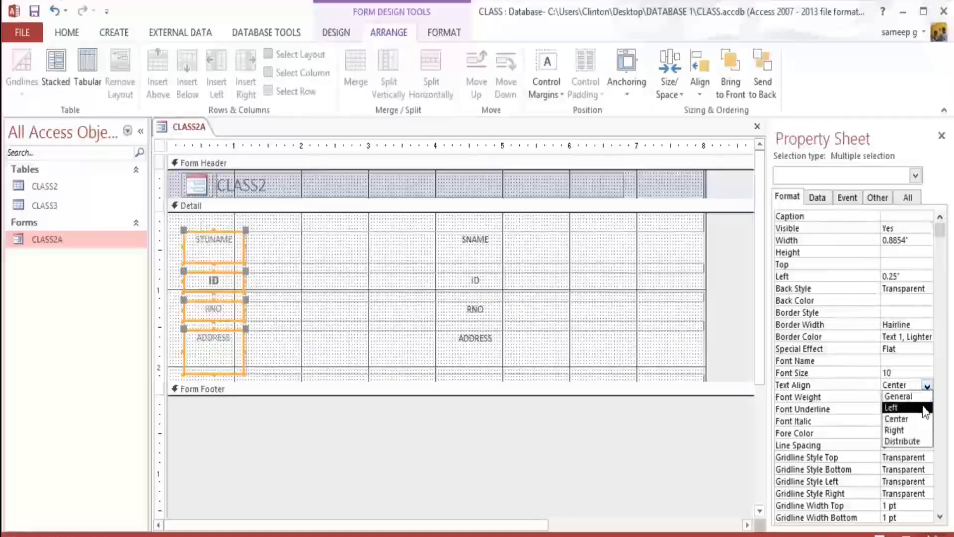
click(925, 410)
click(928, 386)
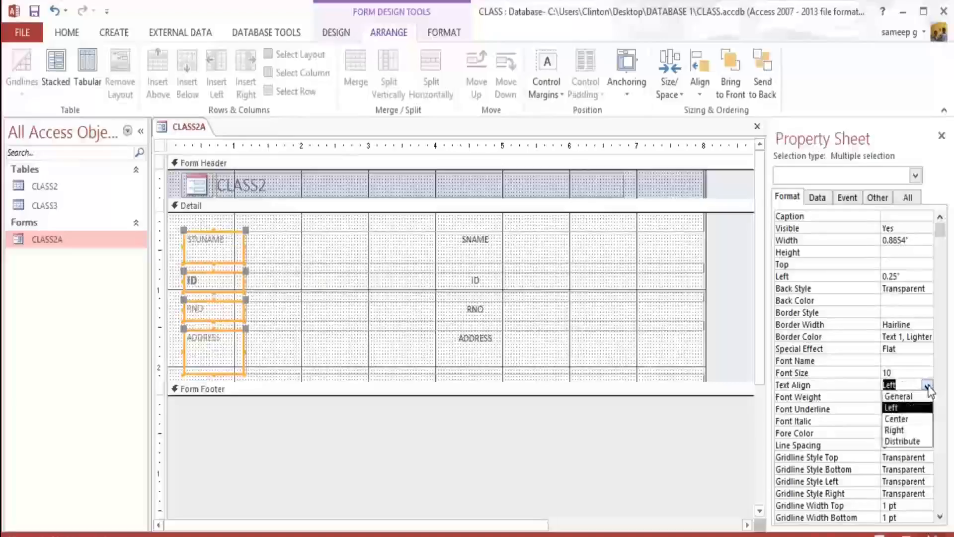
Try Center and Right text alignment on the four selected labels, settle on Center, and clear the selection.
click(925, 419)
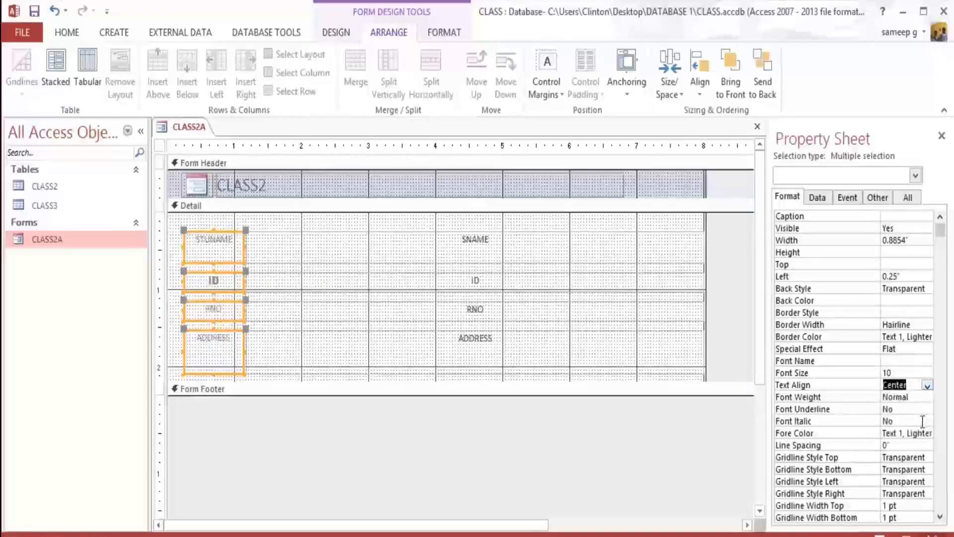
click(928, 386)
click(926, 429)
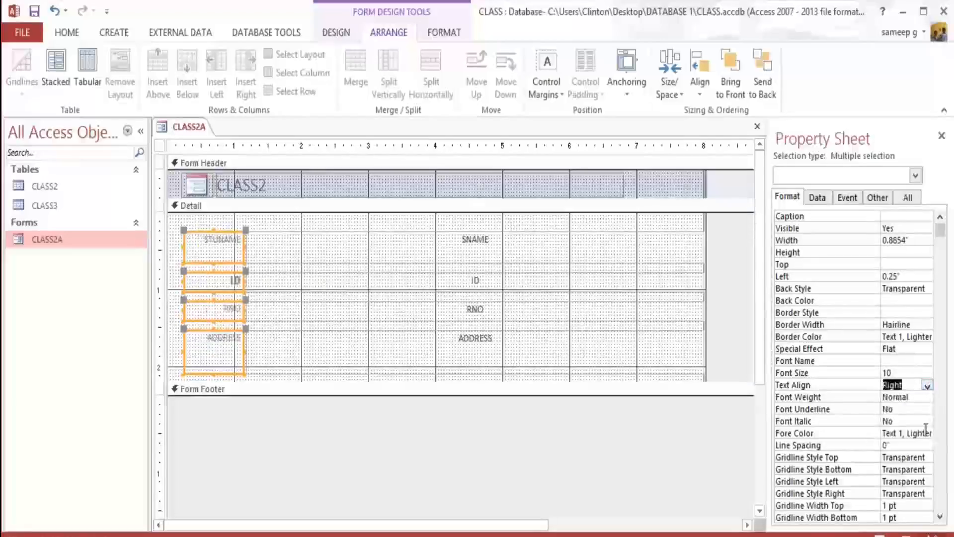
click(927, 386)
click(921, 419)
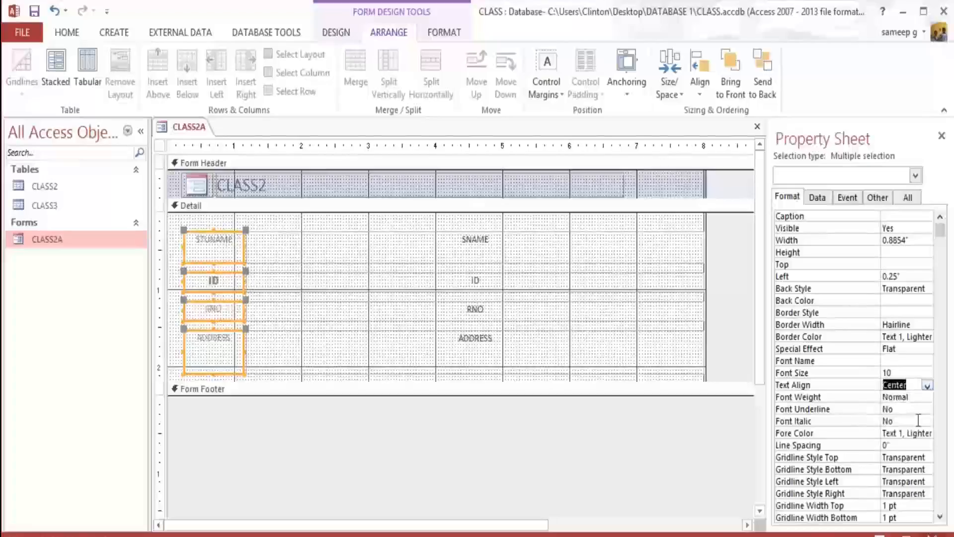
click(556, 417)
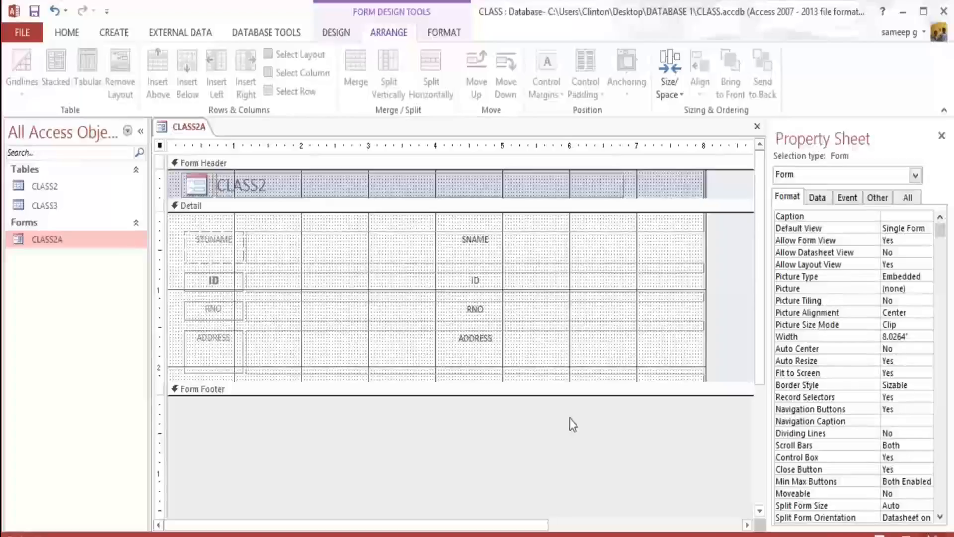
Select the STUNAME, ID, RNO and ADDRESS labels, size them to fit their captions, and clear the selection.
click(213, 245)
shift+click(217, 286)
shift+click(213, 308)
shift+click(217, 339)
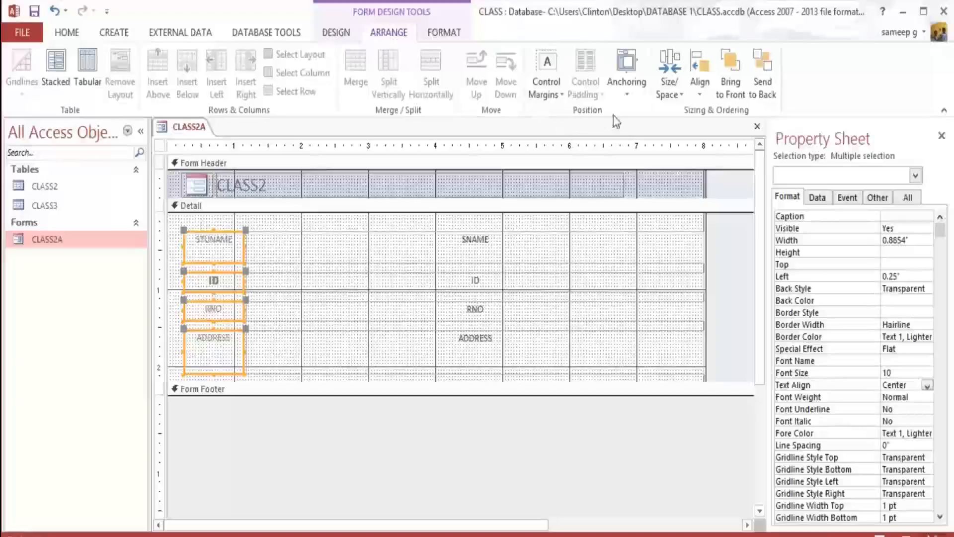
click(678, 95)
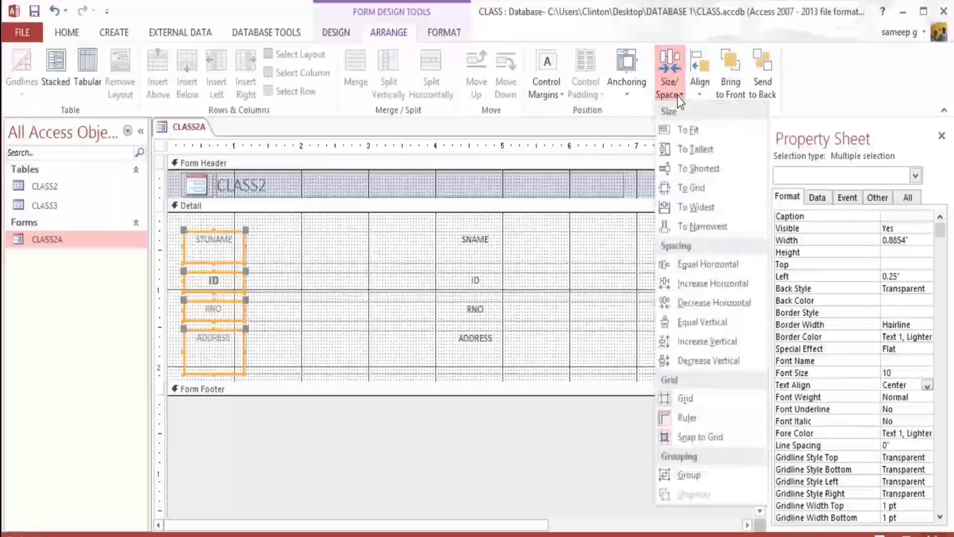
click(683, 131)
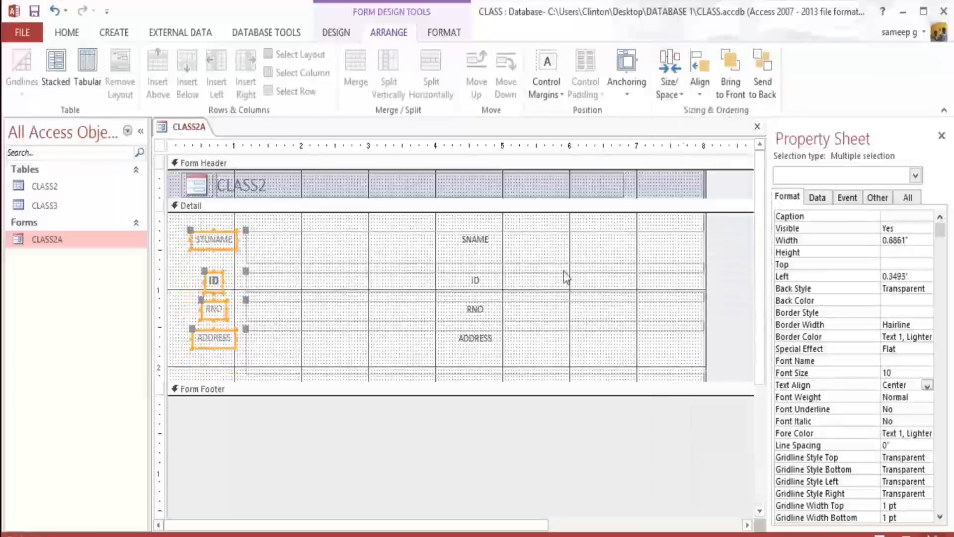
click(451, 412)
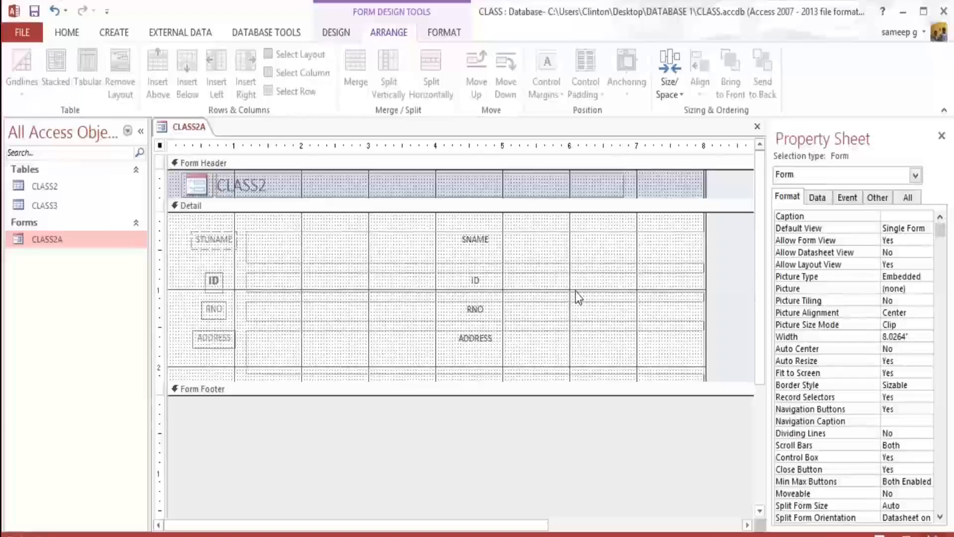
Select the SNAME, ID, RNO and ADDRESS text boxes and set their Left position to 2 inches.
drag(449, 222, 458, 382)
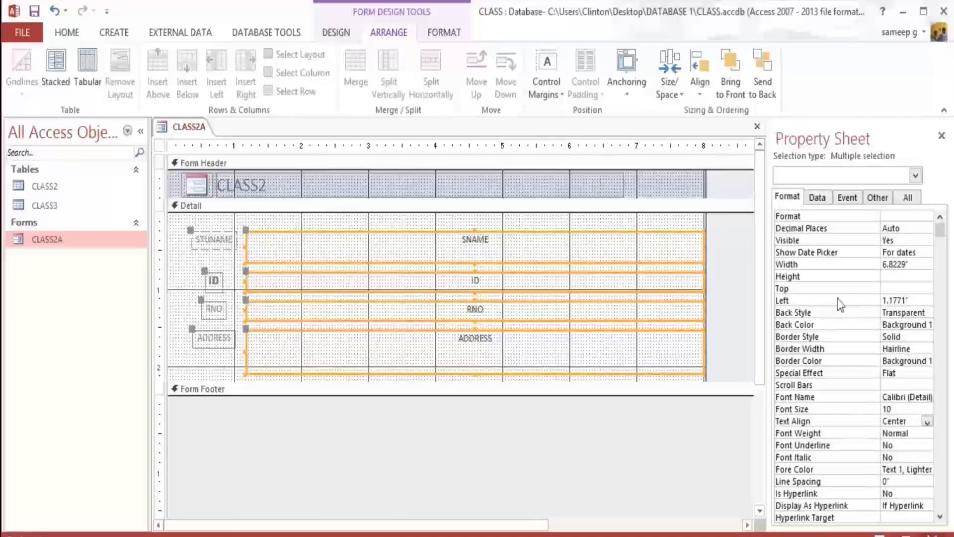
click(927, 301)
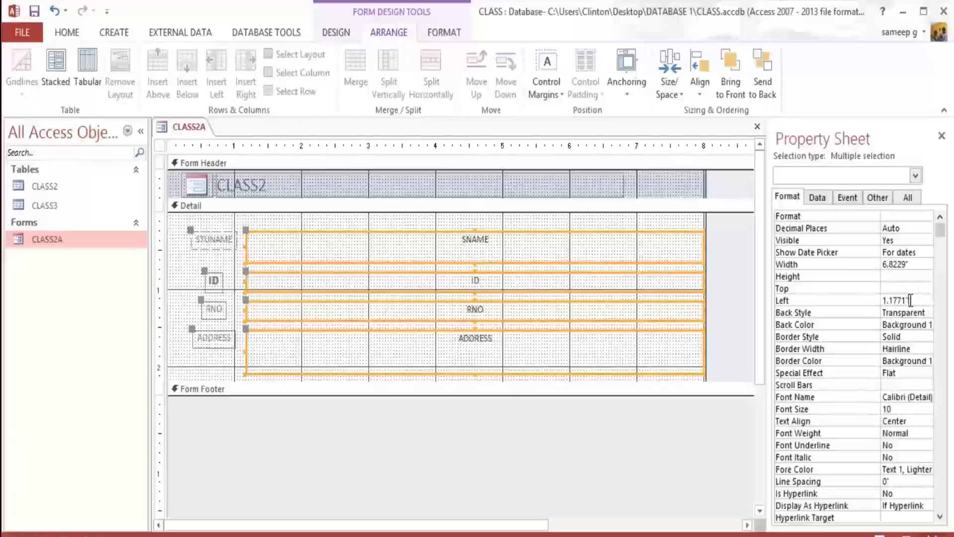
key(BackSpace)
key(BackSpace)
key(BackSpace)
key(BackSpace)
key(BackSpace)
key(BackSpace)
key(BackSpace)
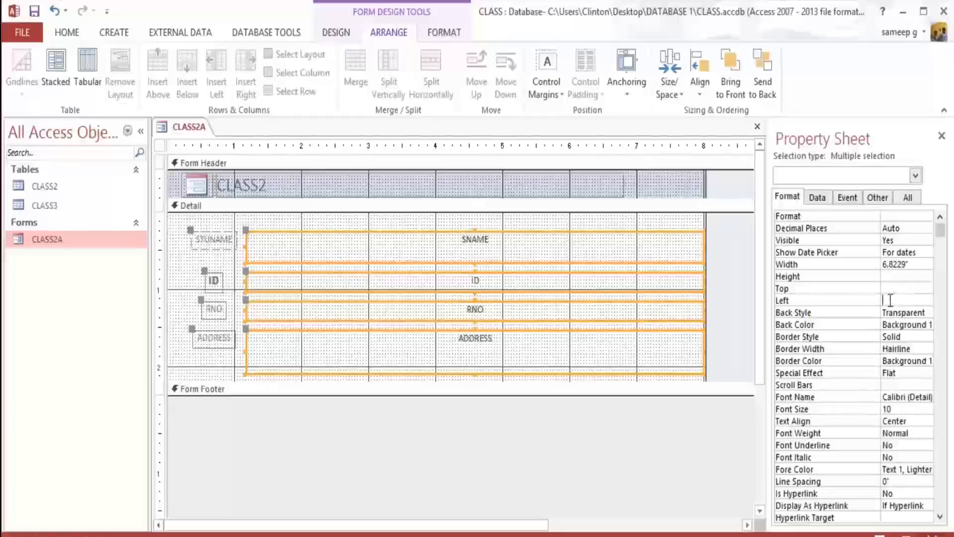
text(2)
key(Return)
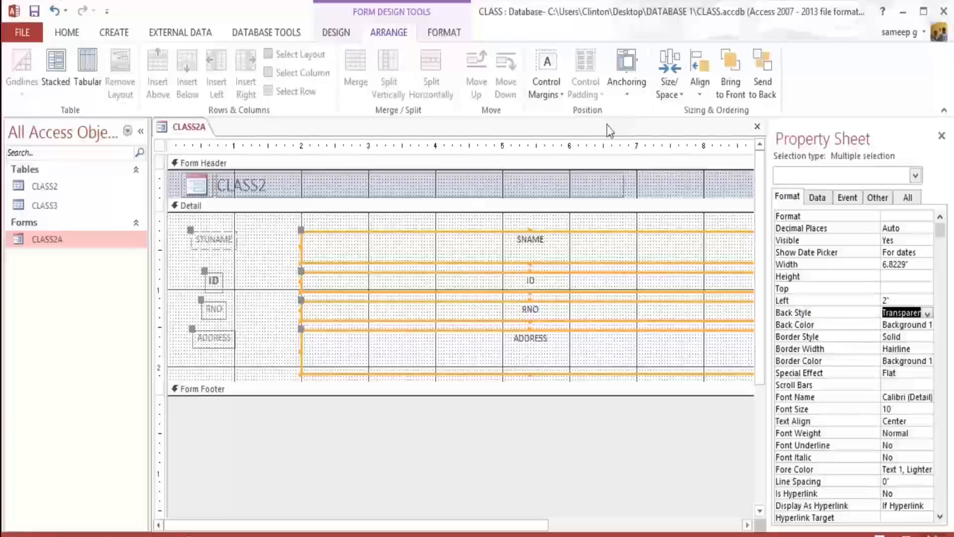
Select all labels and text boxes in the Detail section and group them.
drag(173, 222, 714, 398)
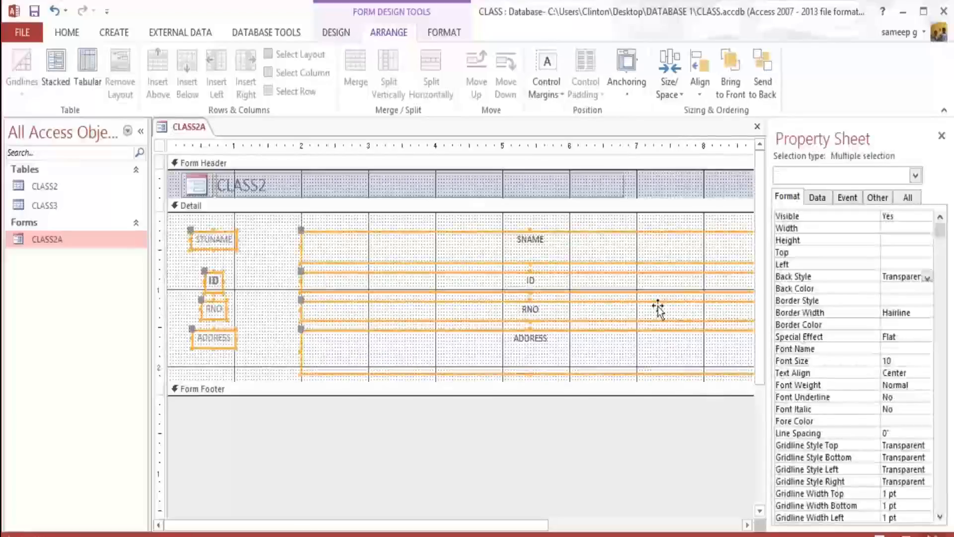
click(558, 94)
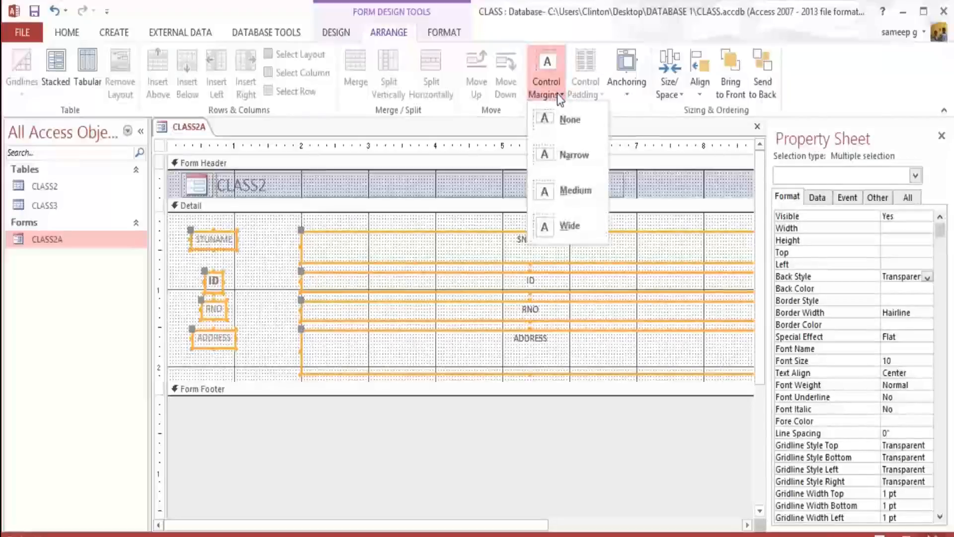
click(626, 92)
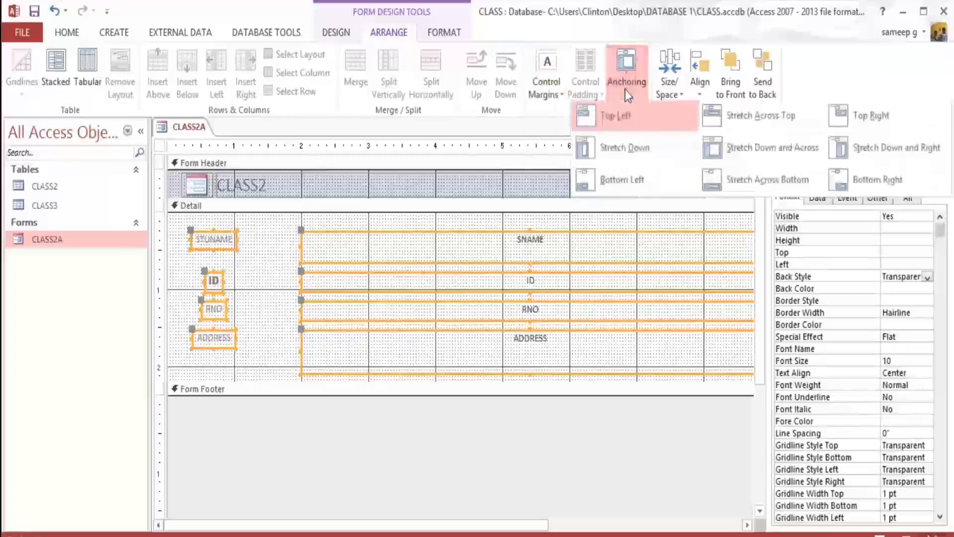
click(553, 96)
click(553, 96)
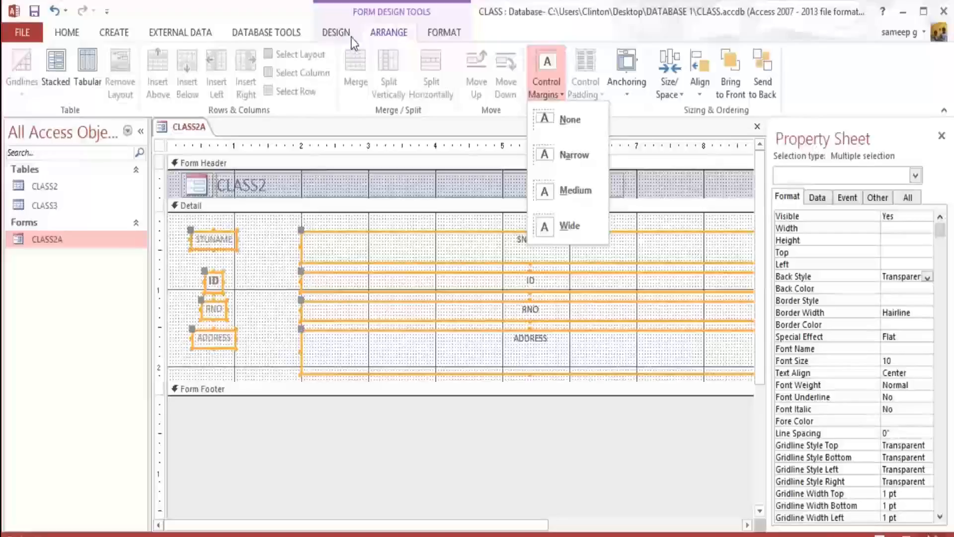
click(668, 94)
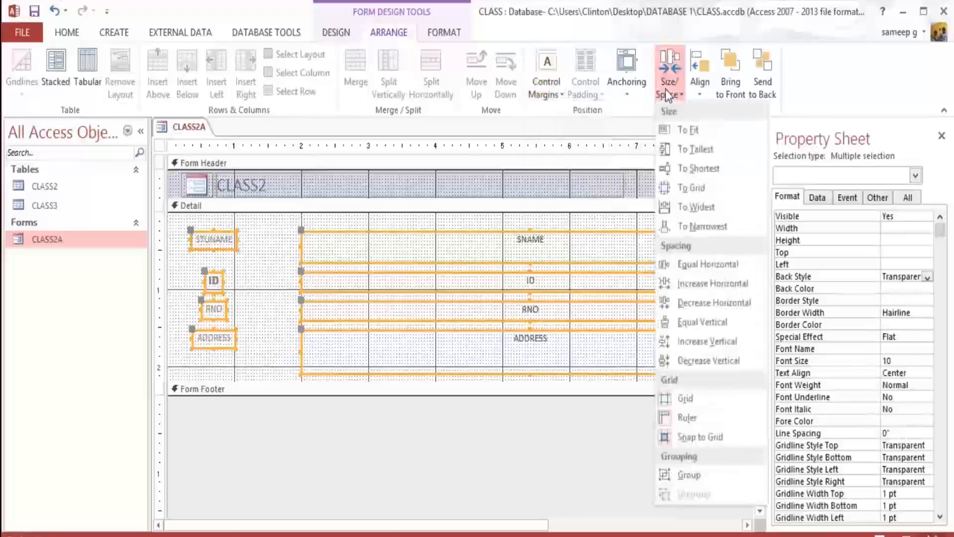
click(686, 481)
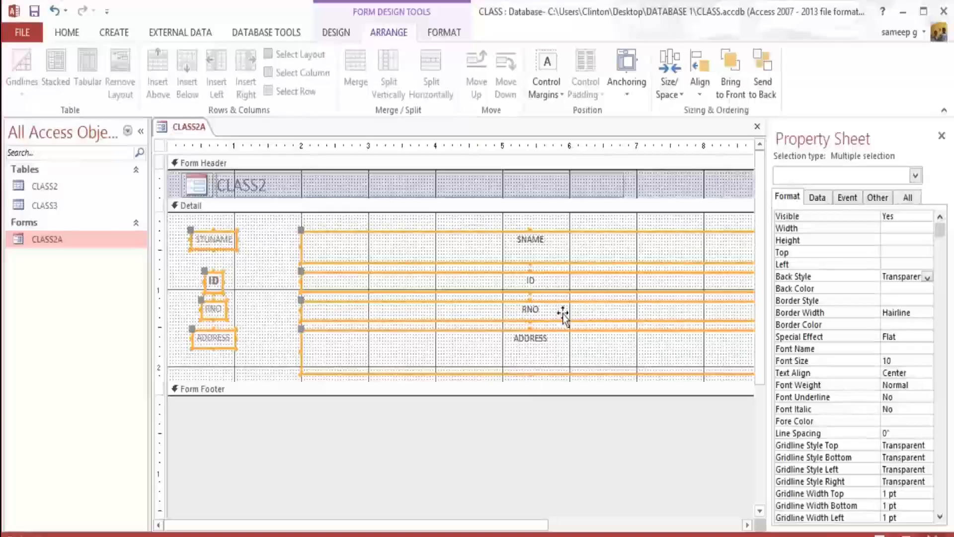
Ungroup the labels and text boxes in the Detail section and clear the selection.
click(676, 94)
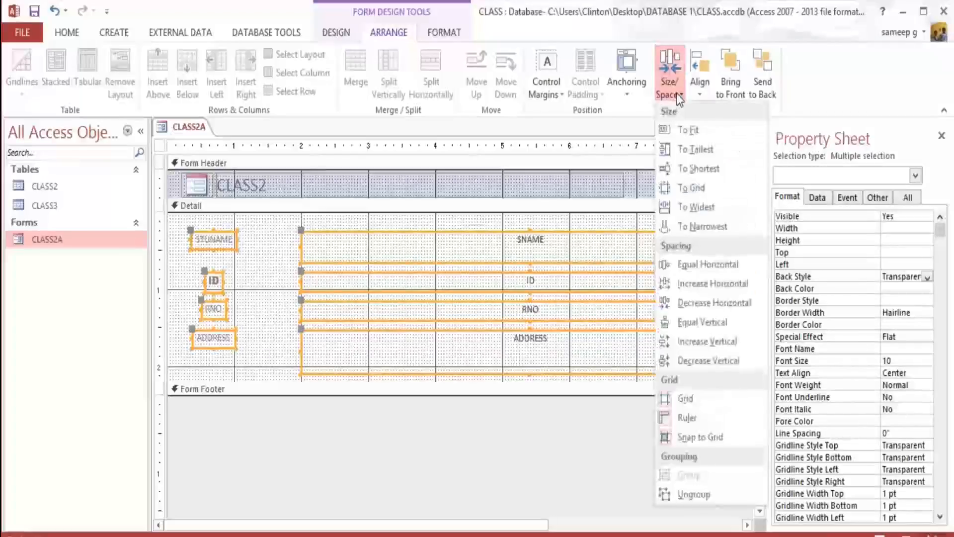
click(675, 494)
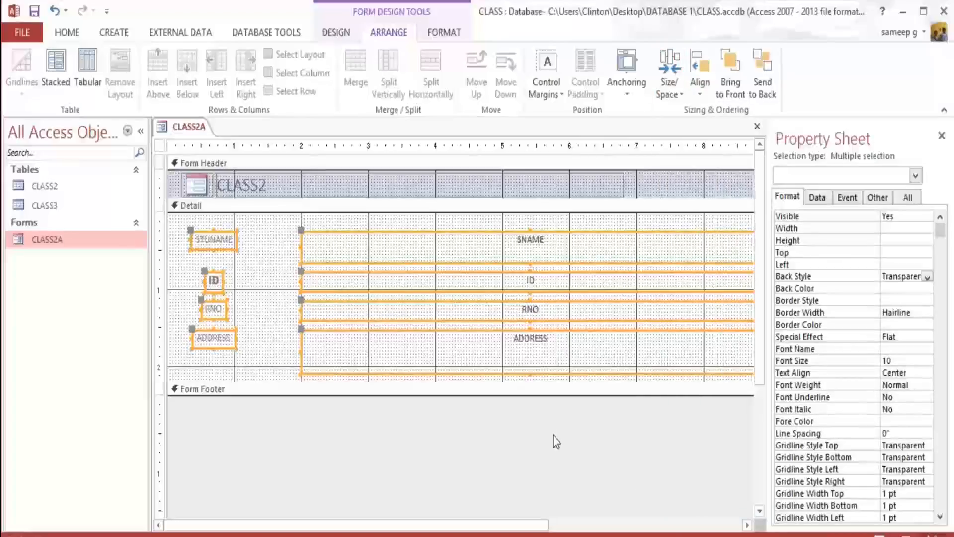
click(426, 414)
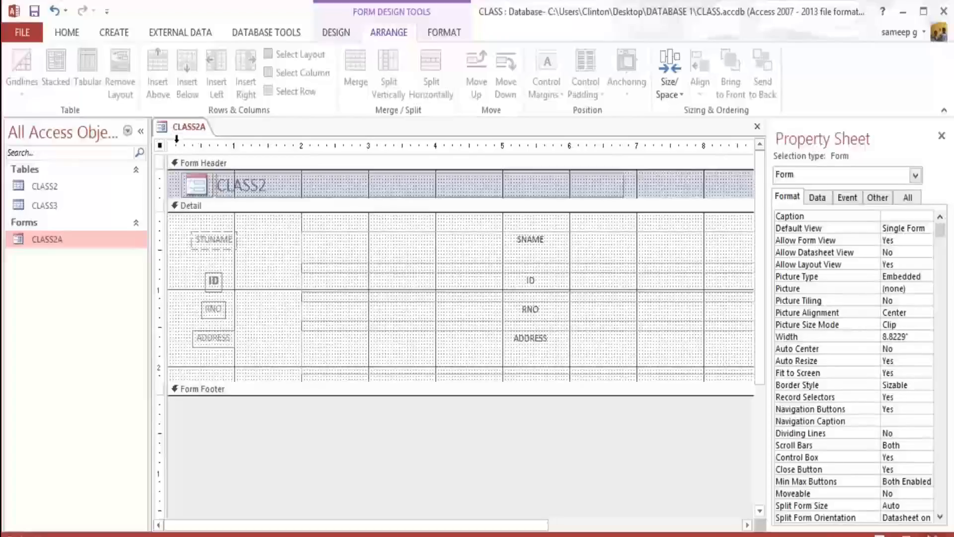
Save the form and extend the Detail section downward to a height of about 3.2 inches.
click(38, 12)
click(347, 390)
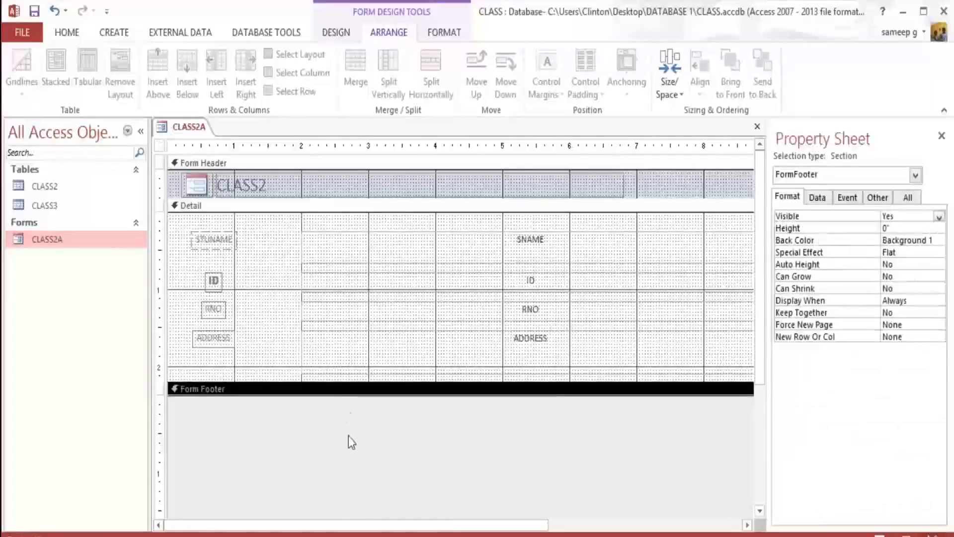
drag(341, 378, 343, 459)
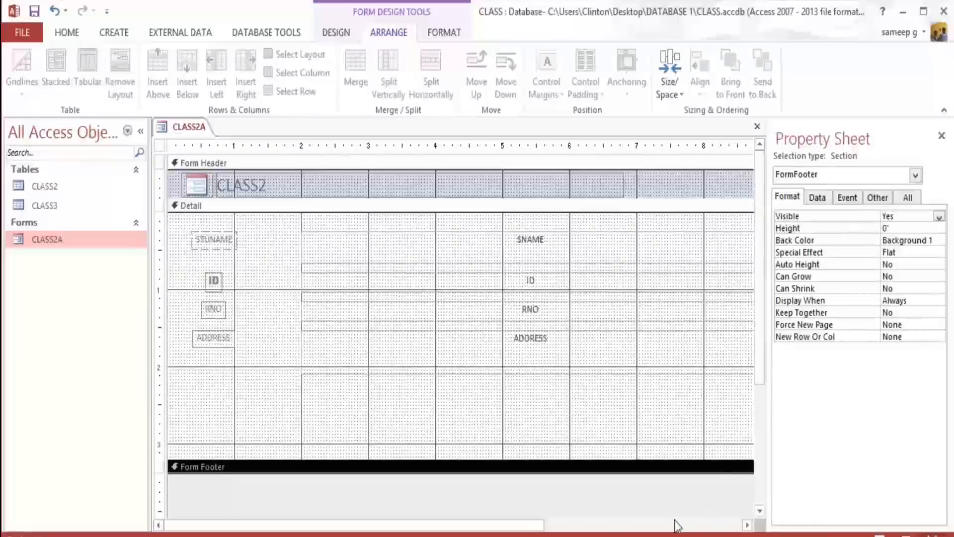
Try to narrow the form by pulling its right edge inward beside the ADDRESS text box.
drag(519, 526, 671, 525)
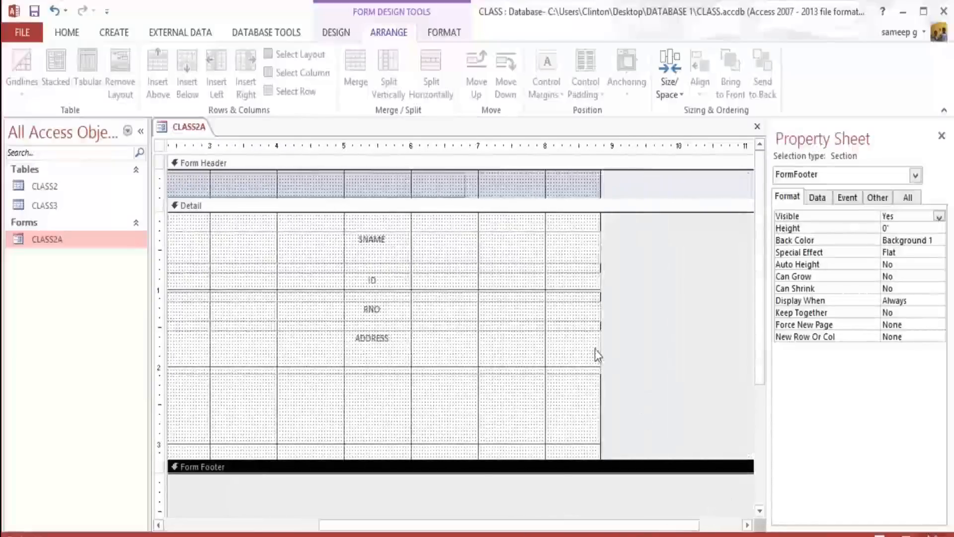
drag(600, 341, 375, 337)
drag(600, 377, 394, 359)
drag(425, 528, 191, 527)
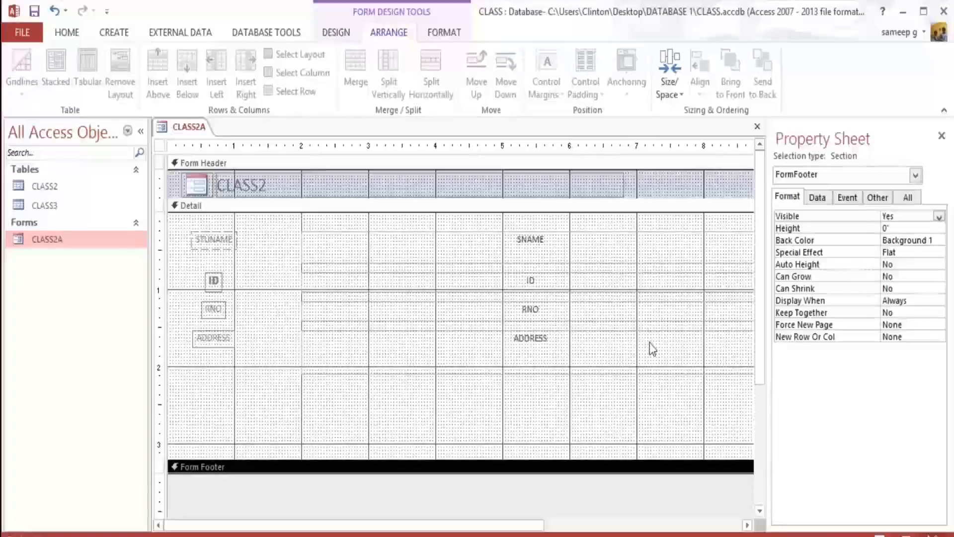
Try to move the STUNAME label down and to the right in the Detail section.
click(232, 243)
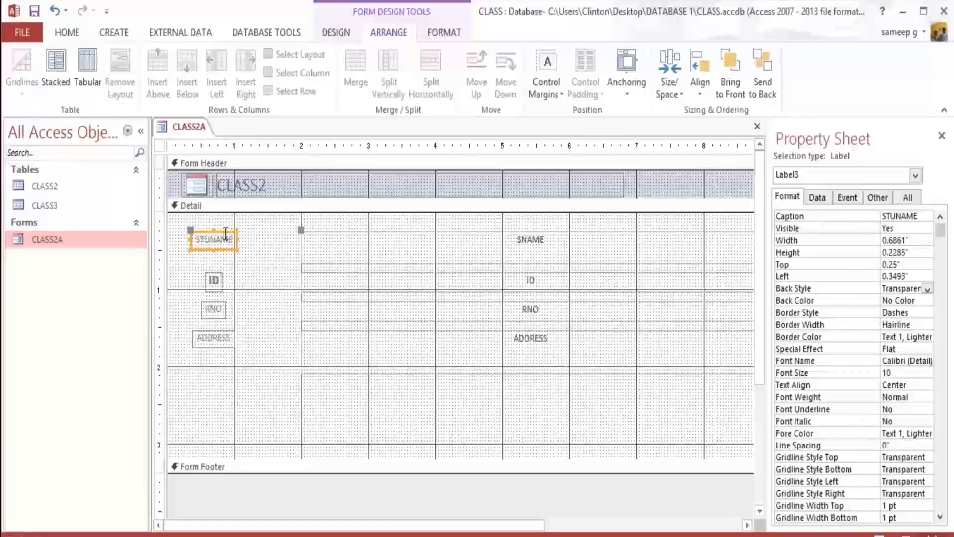
drag(226, 249, 274, 294)
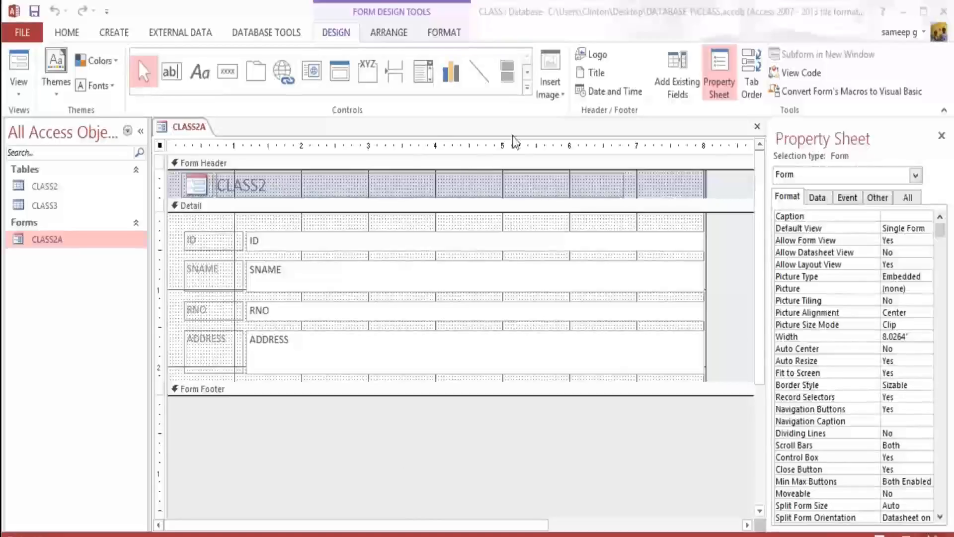
Close the CLASS2A form and reopen it in Design View.
click(757, 126)
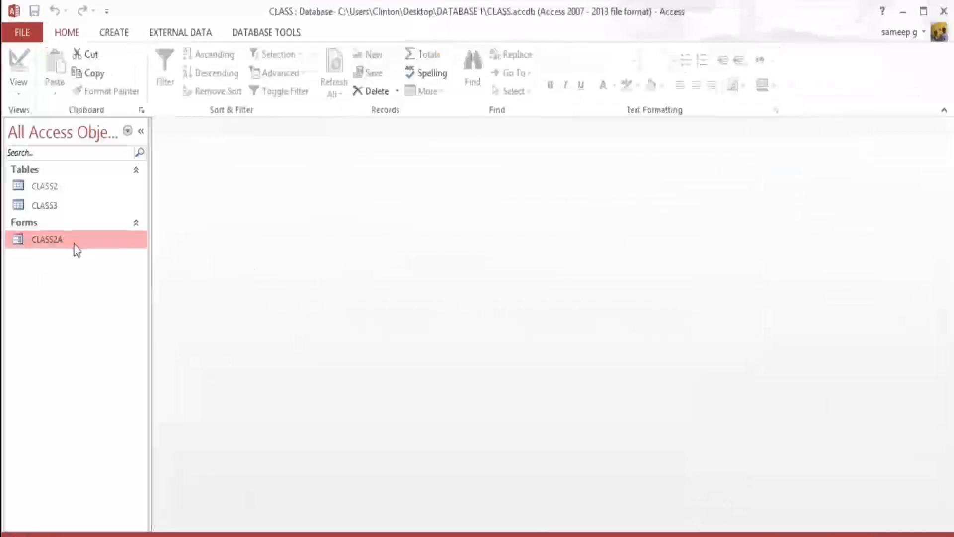
right_click(51, 238)
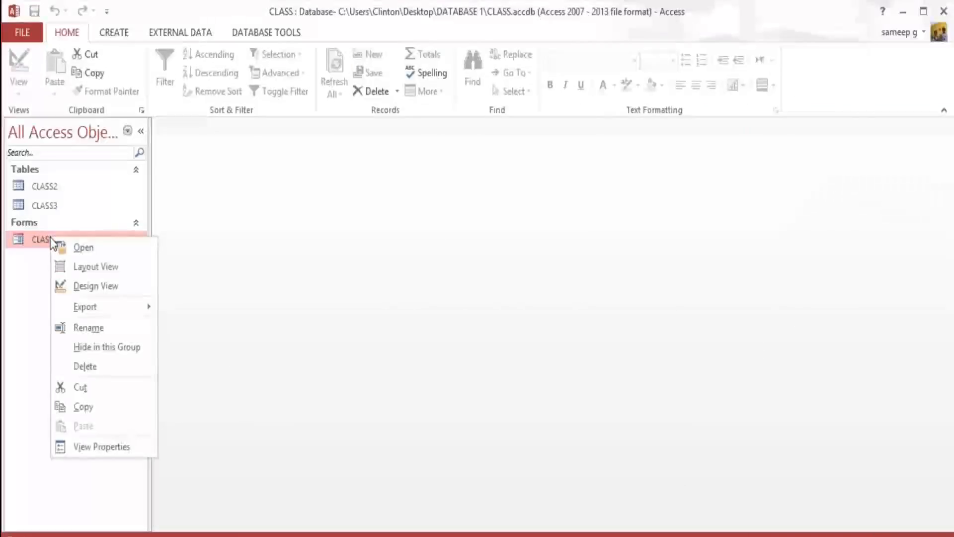
click(68, 285)
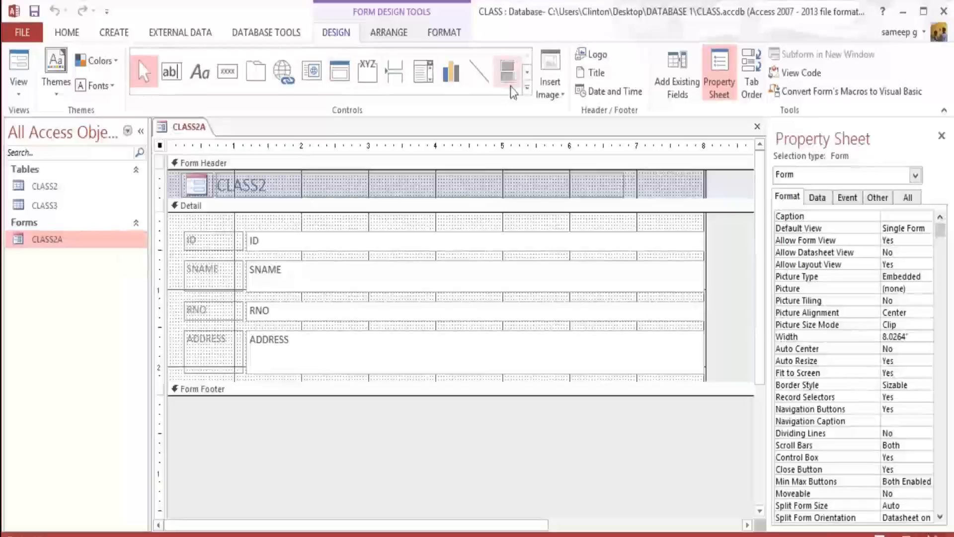
Insert images.jpg from the Desktop as an image about 3.4 by 1.1 inches in the Form Footer and extend the footer slightly below it.
click(527, 74)
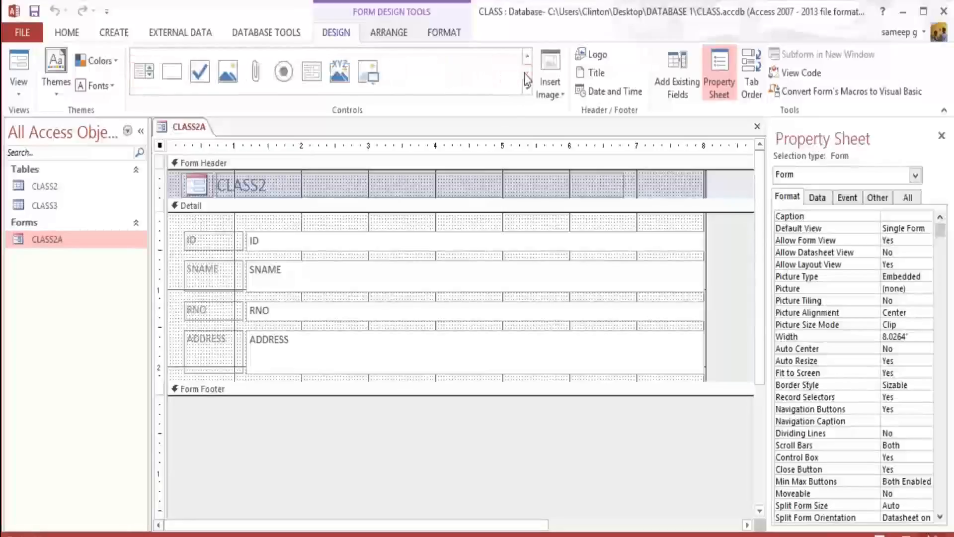
click(367, 78)
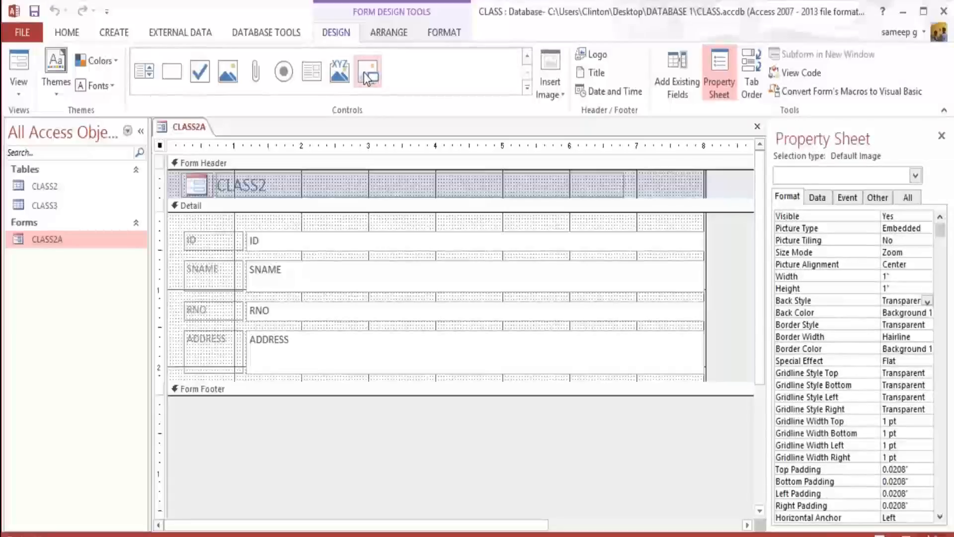
click(271, 401)
drag(271, 401, 500, 480)
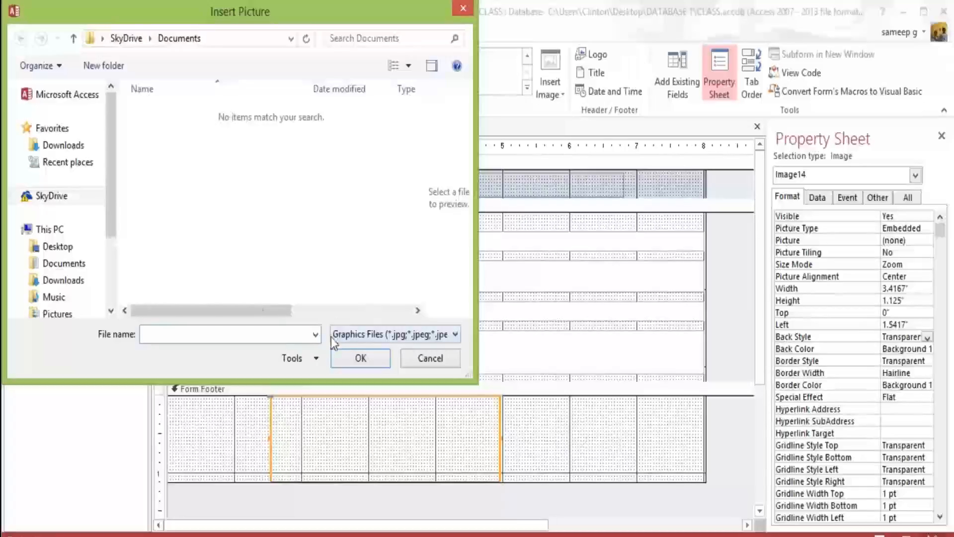
click(47, 247)
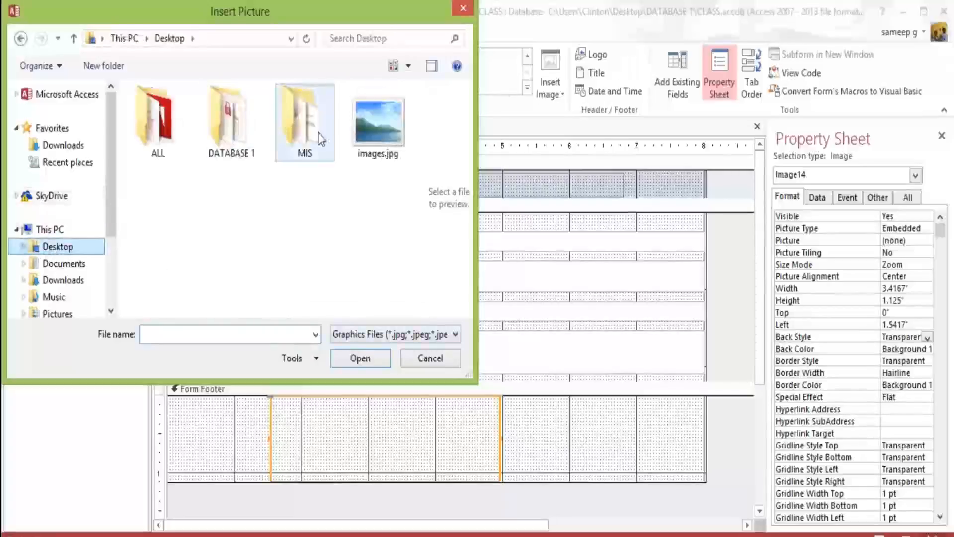
click(378, 124)
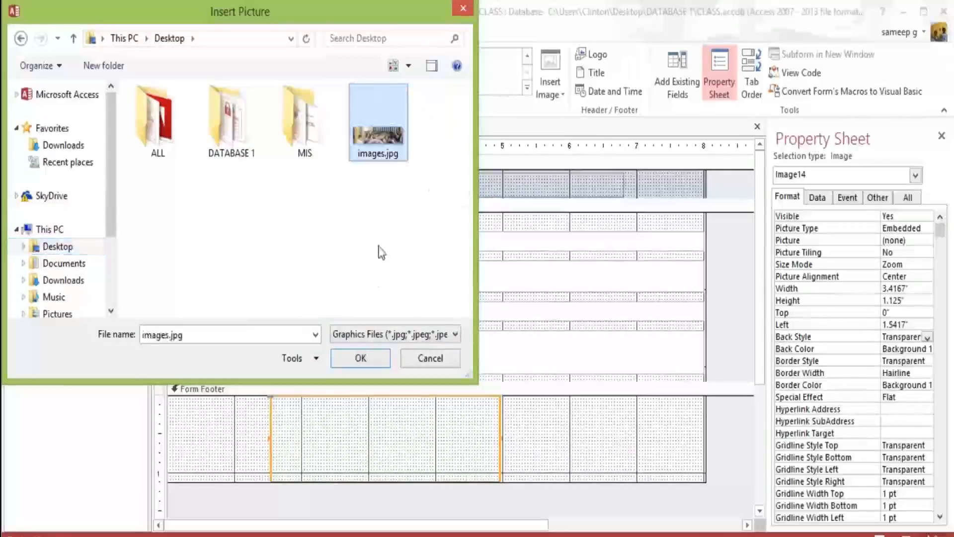
click(368, 361)
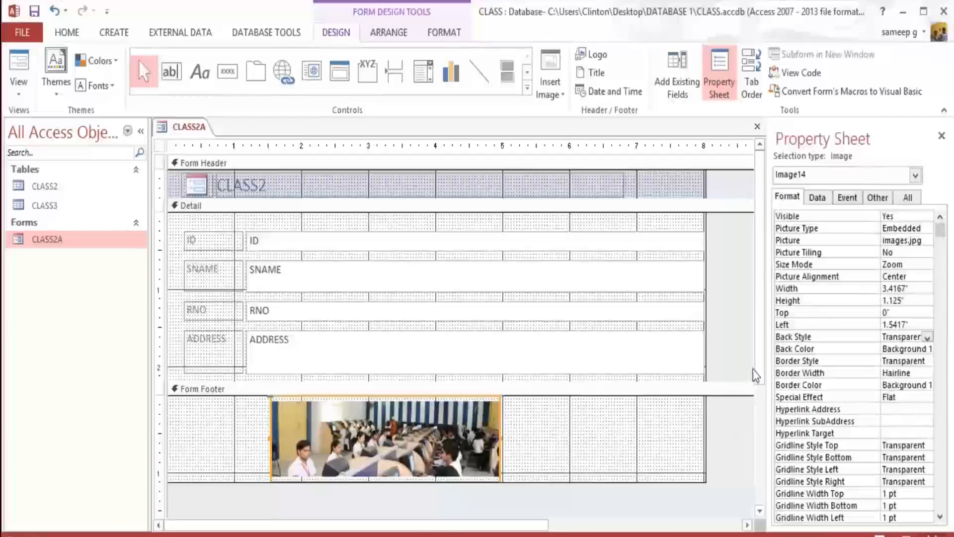
drag(756, 366, 760, 407)
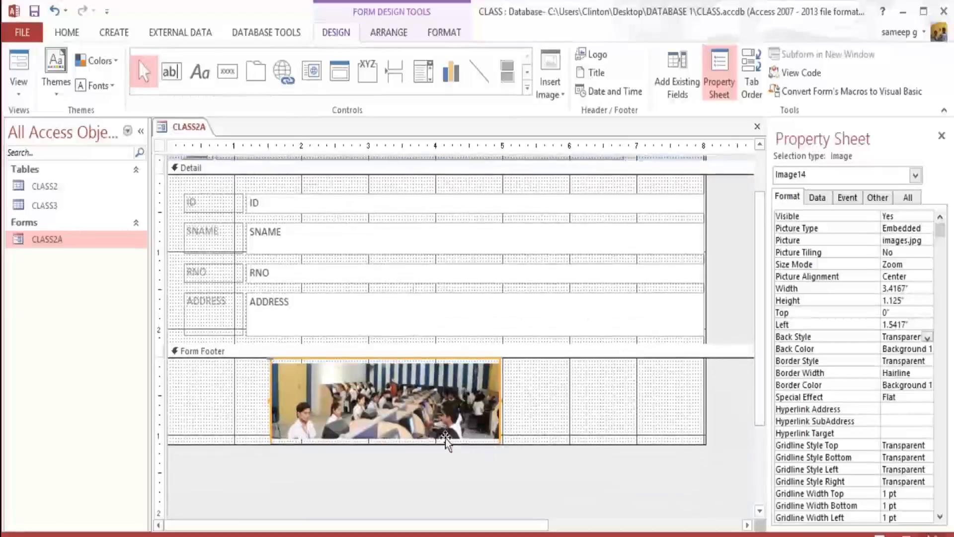
drag(445, 444, 444, 468)
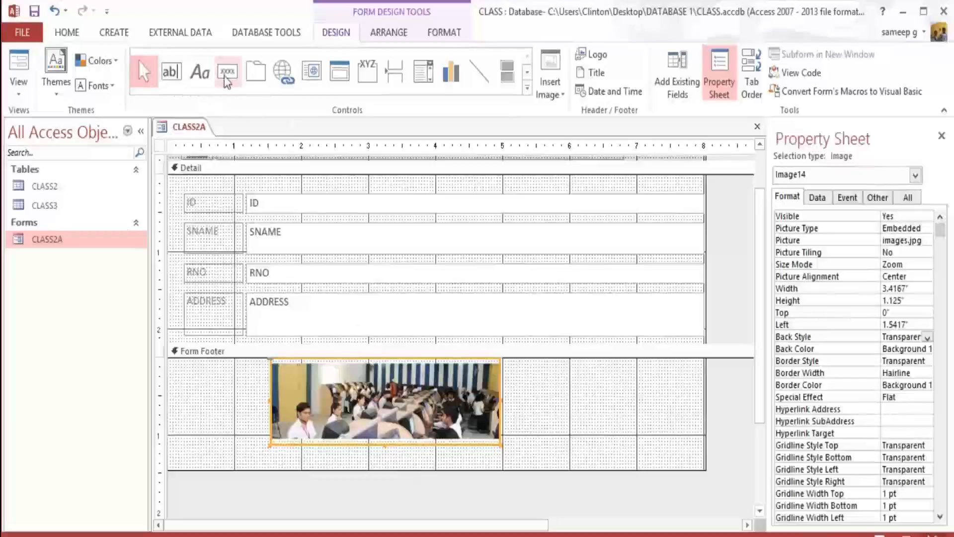
click(198, 73)
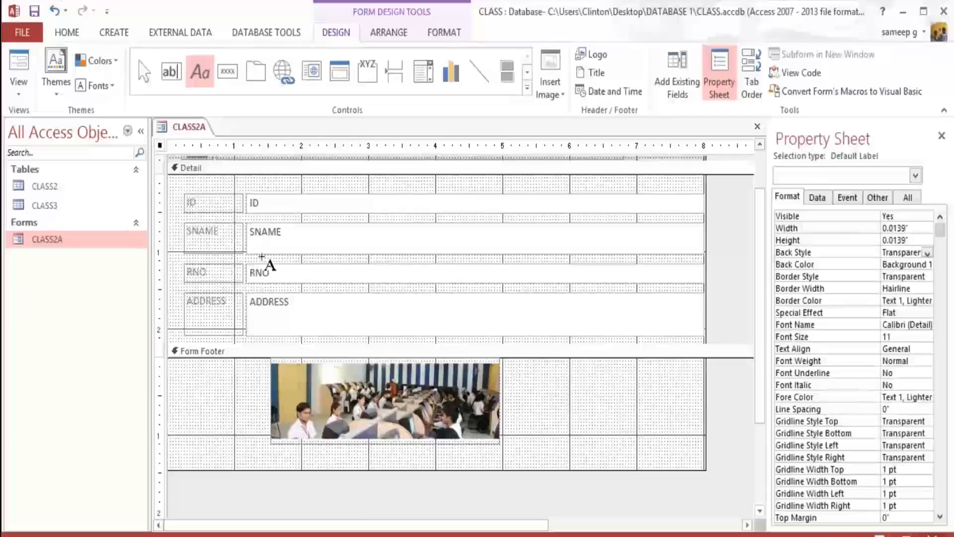
drag(322, 437, 426, 464)
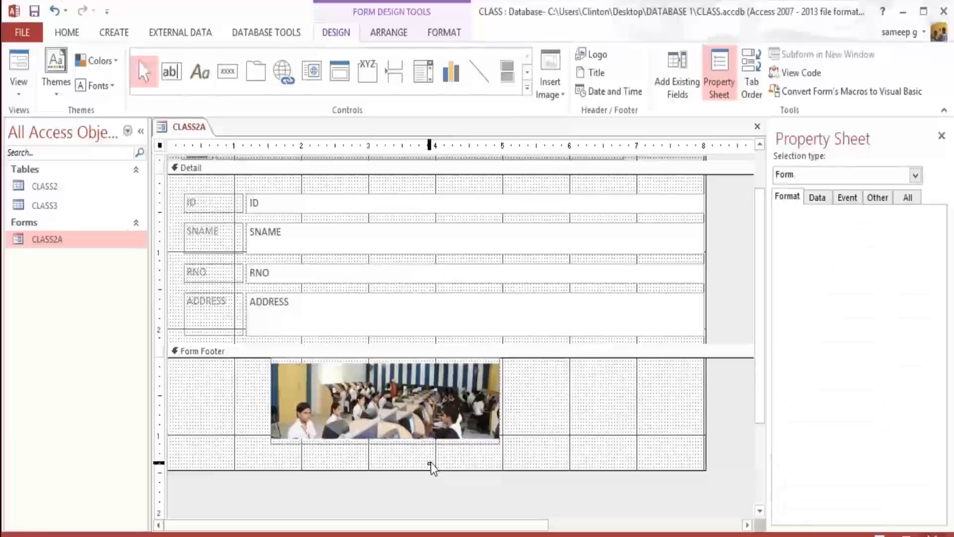
click(431, 464)
drag(342, 444, 345, 438)
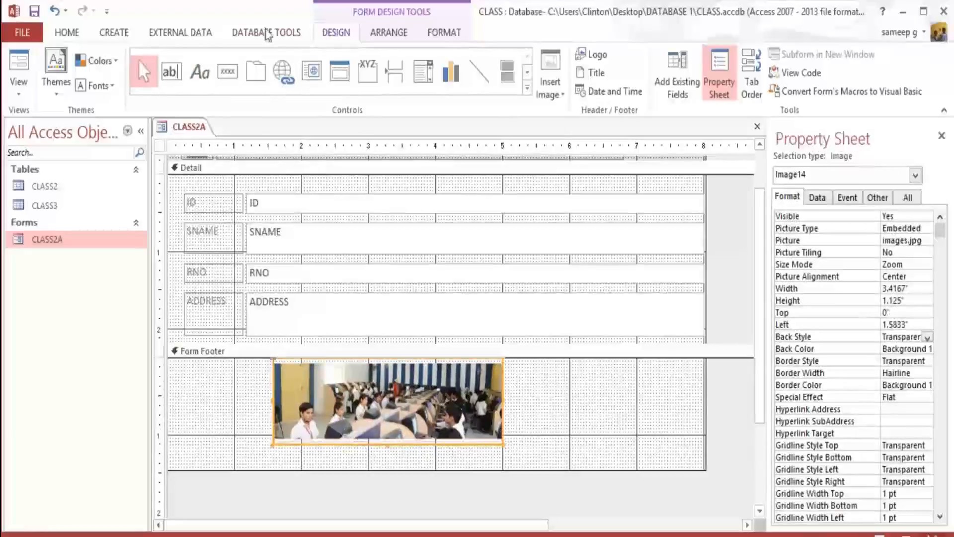
Add a label about 1.2 by 0.4 inches beneath the footer image with the caption IMAGE 1.
click(202, 77)
drag(319, 439, 399, 473)
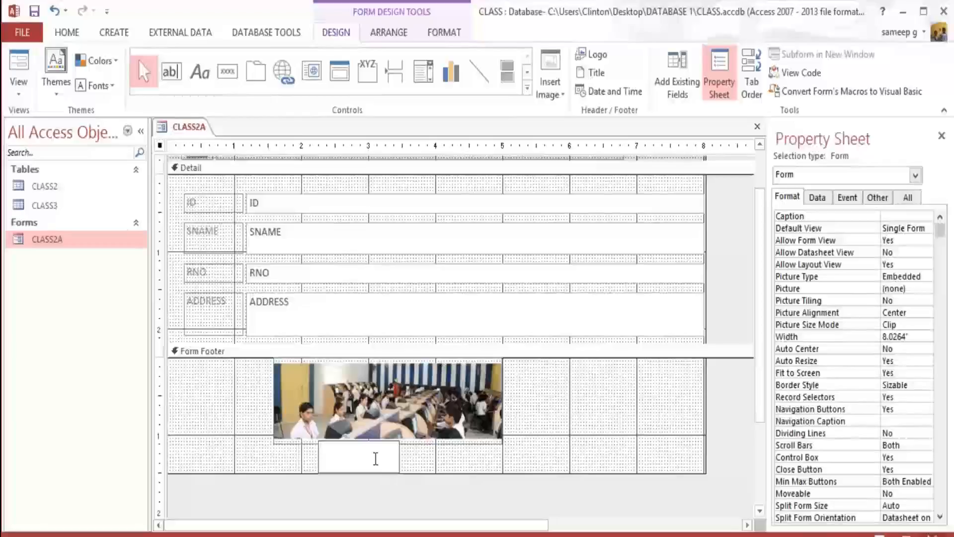
text(IMAGE 1)
key(Return)
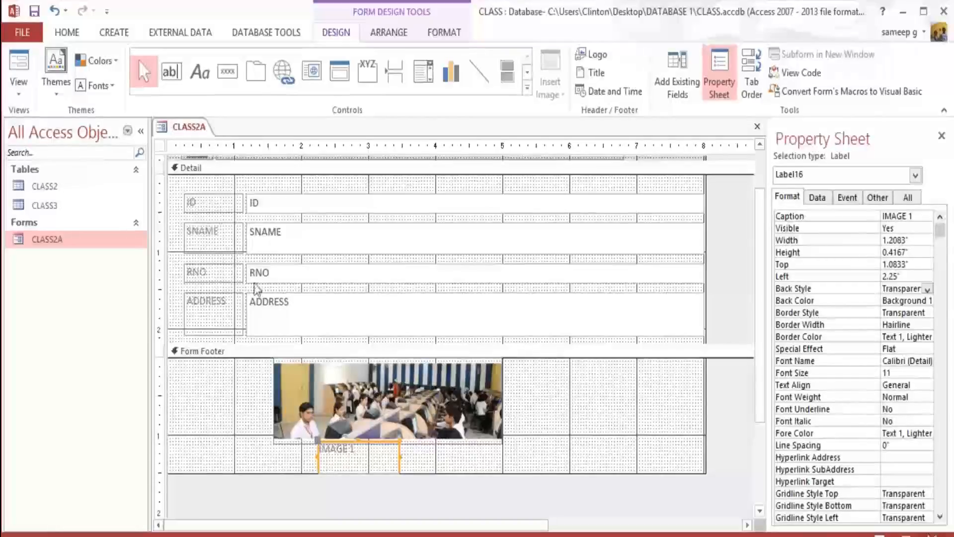
Size the ADDRESS label in the Detail section and the IMAGE 1 label in the footer to fit.
click(223, 309)
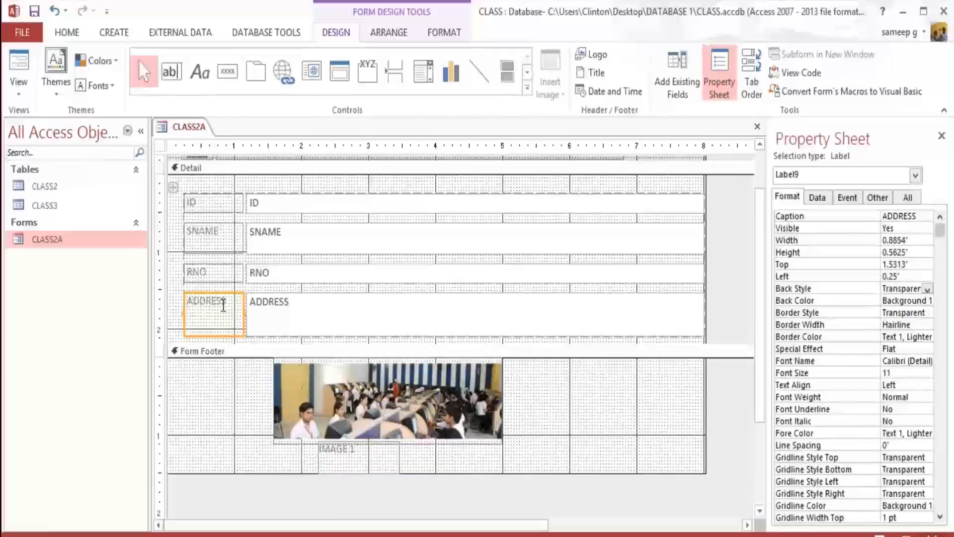
click(392, 33)
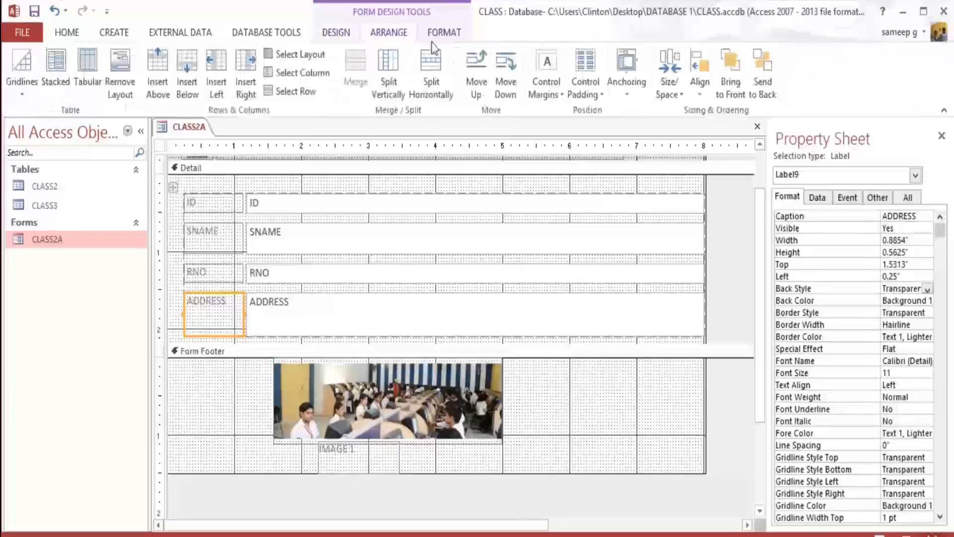
click(670, 93)
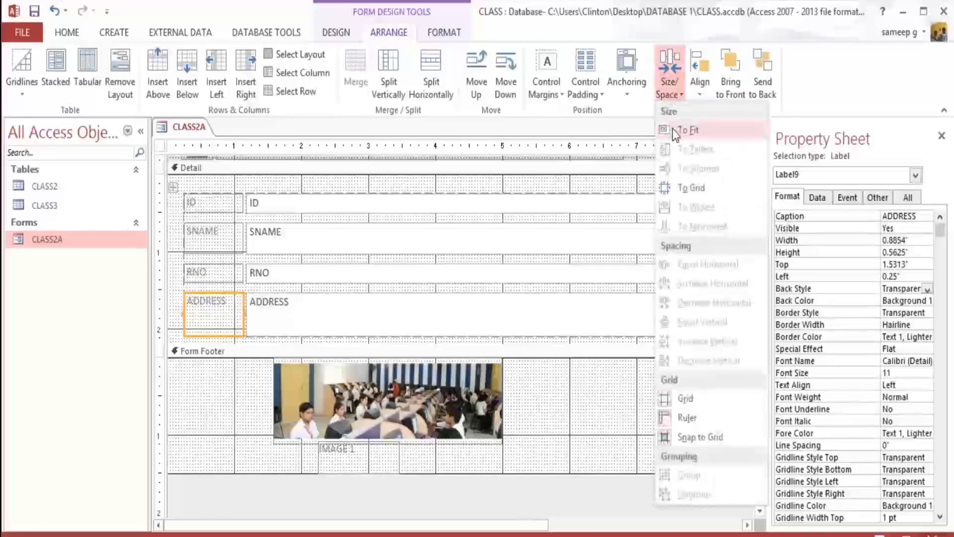
click(673, 129)
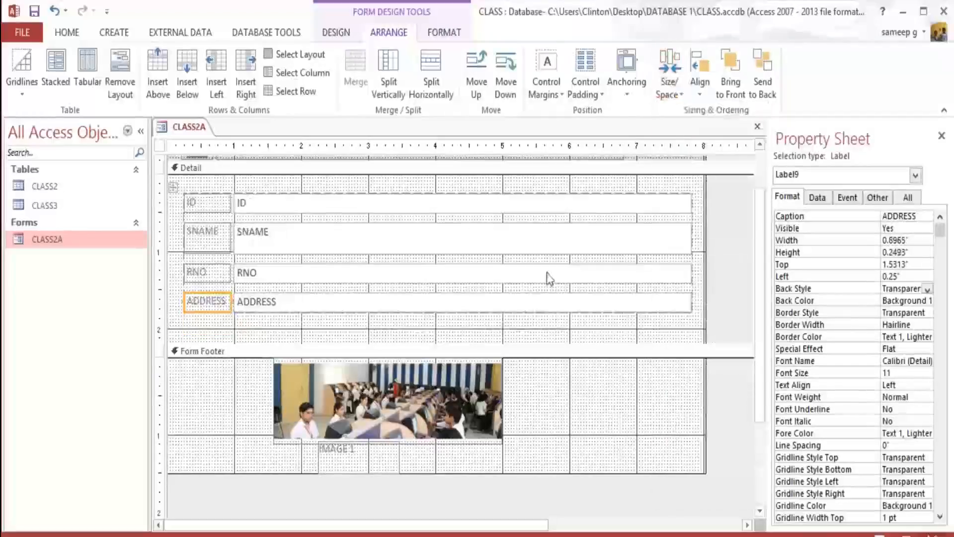
click(347, 450)
click(670, 93)
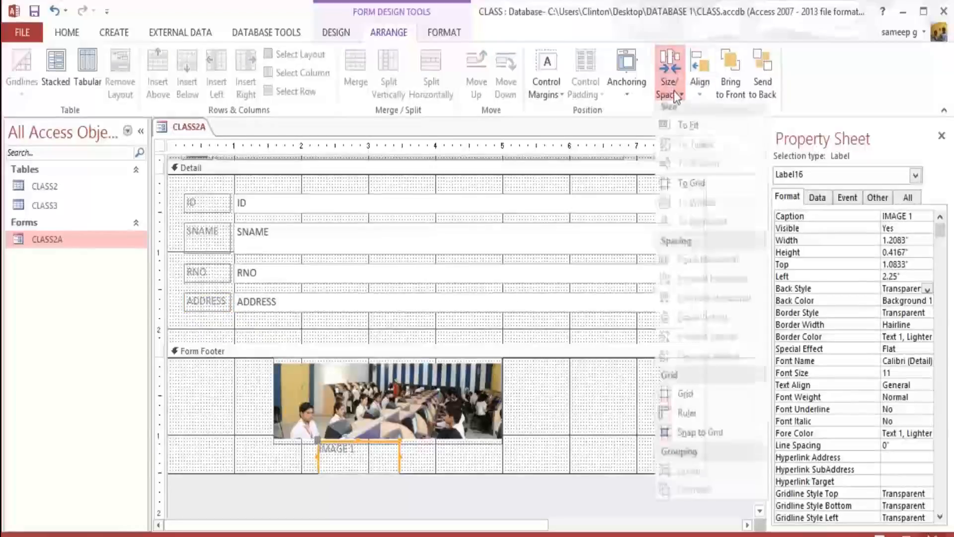
click(685, 128)
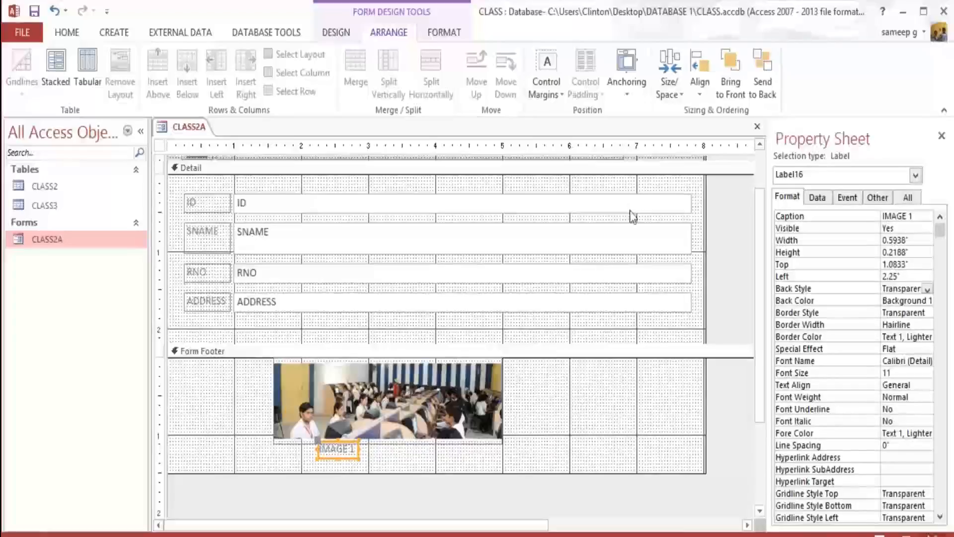
Draw a combo box about 0.9 by 0.2 inches beside the footer image and choose to type in its values.
click(330, 35)
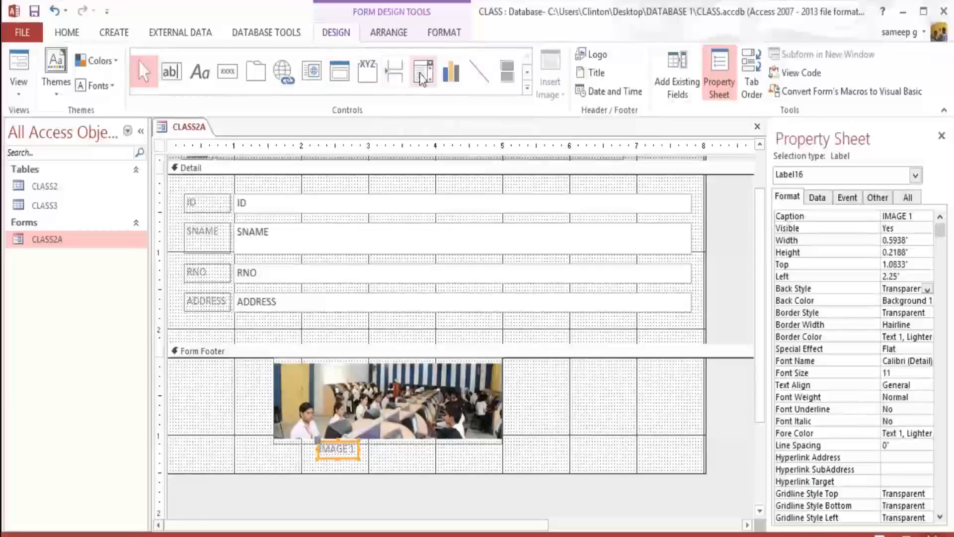
click(433, 77)
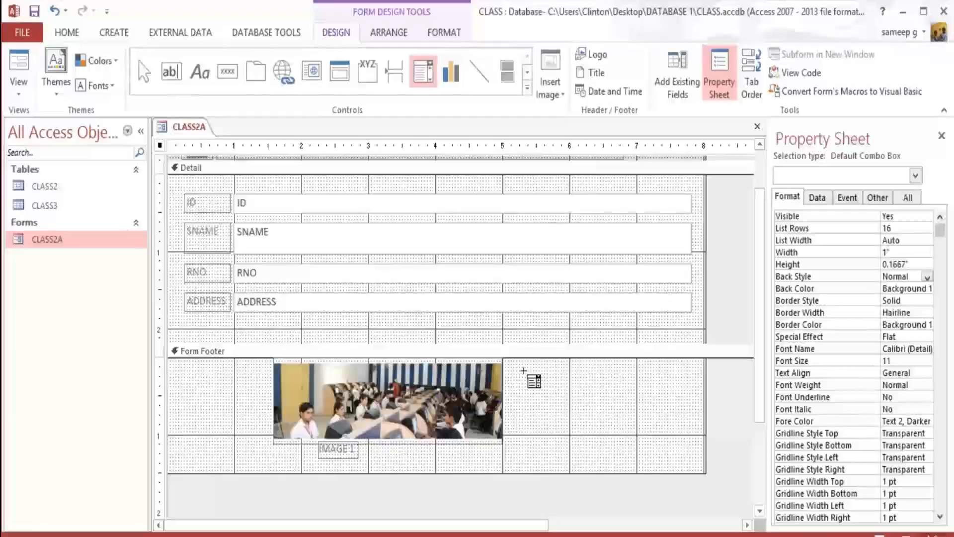
drag(524, 370, 585, 390)
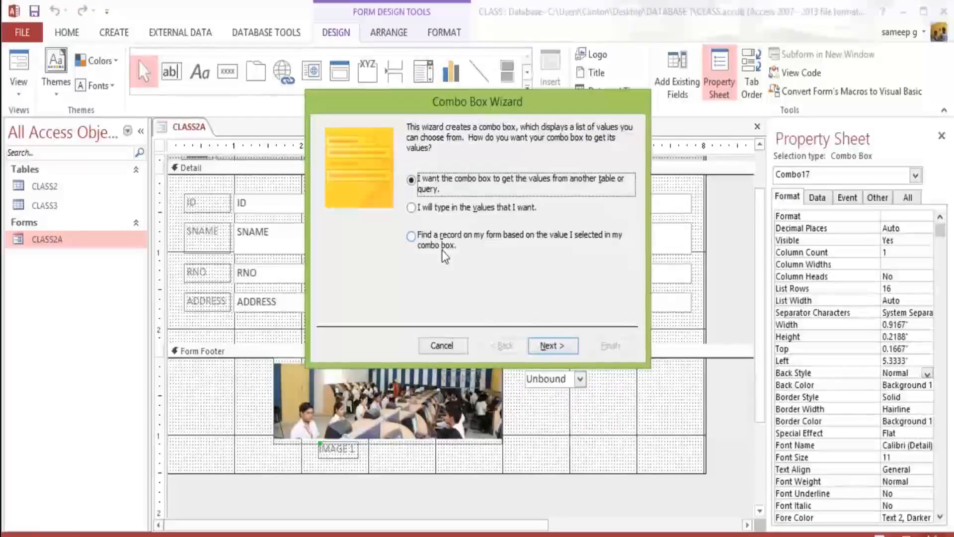
click(420, 209)
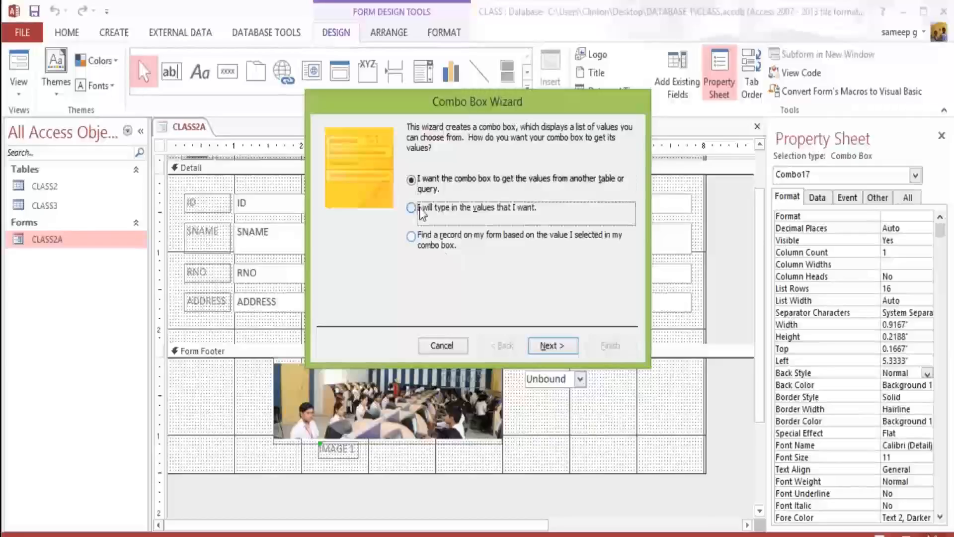
click(550, 347)
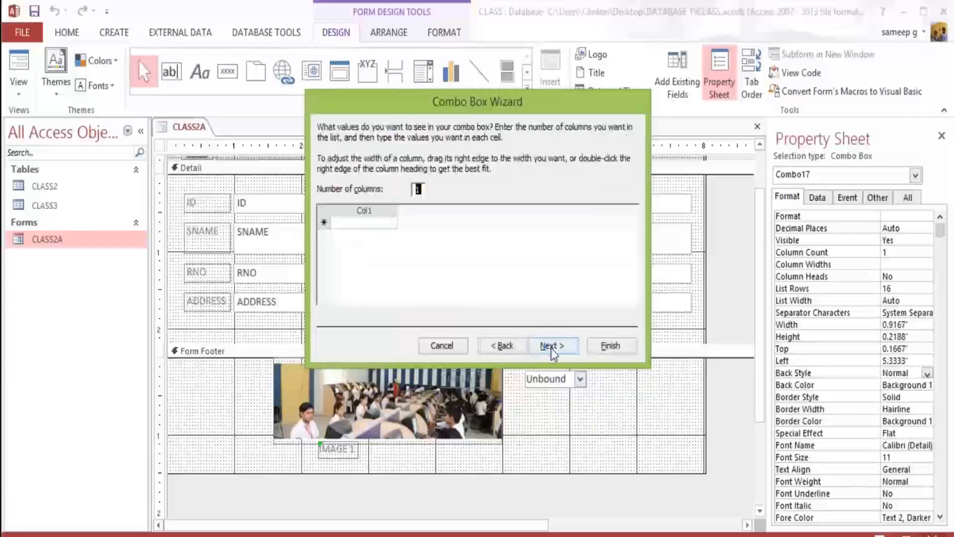
Enter 1, 2, 3 and 4 as the combo box values in a single column and finish the wizard.
click(356, 224)
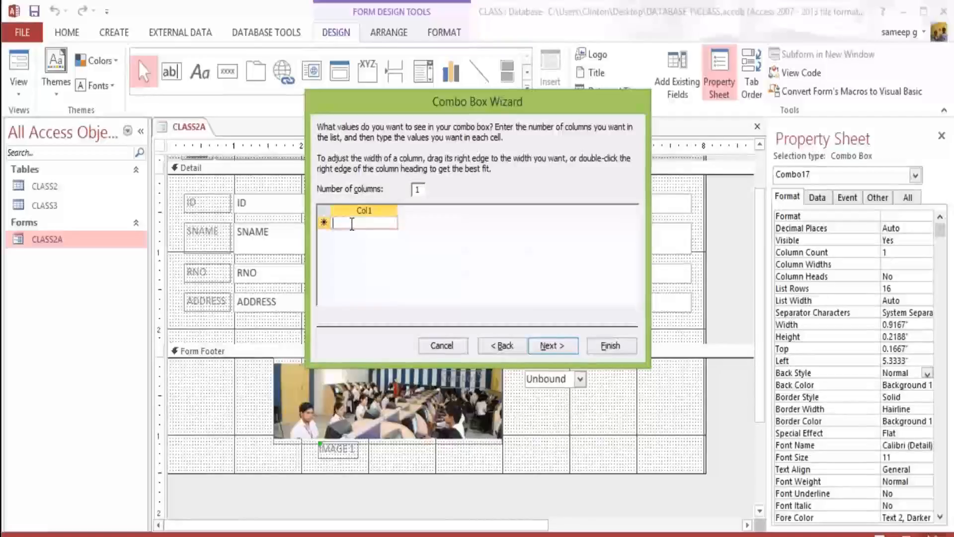
text(1)
key(Return)
text(2)
key(Return)
text(3)
key(Return)
text(4)
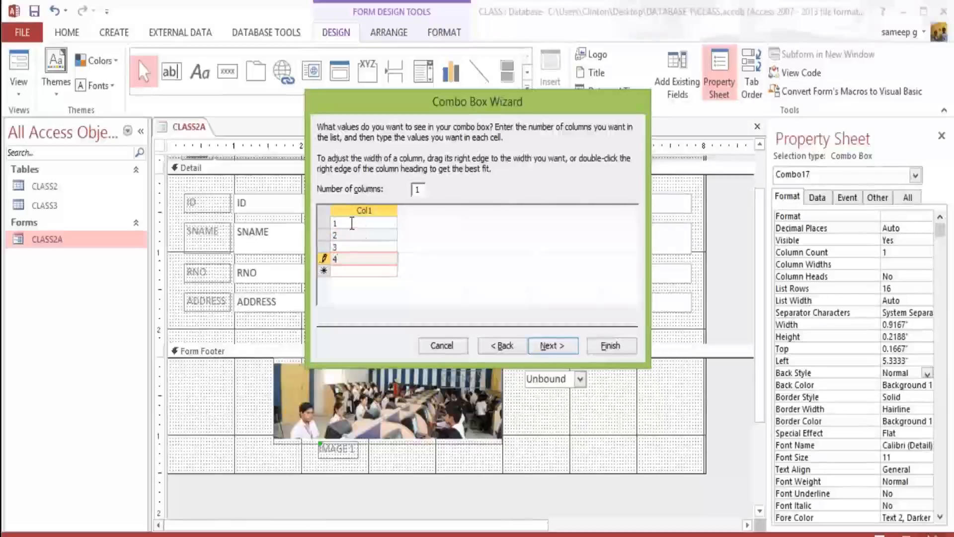
click(604, 342)
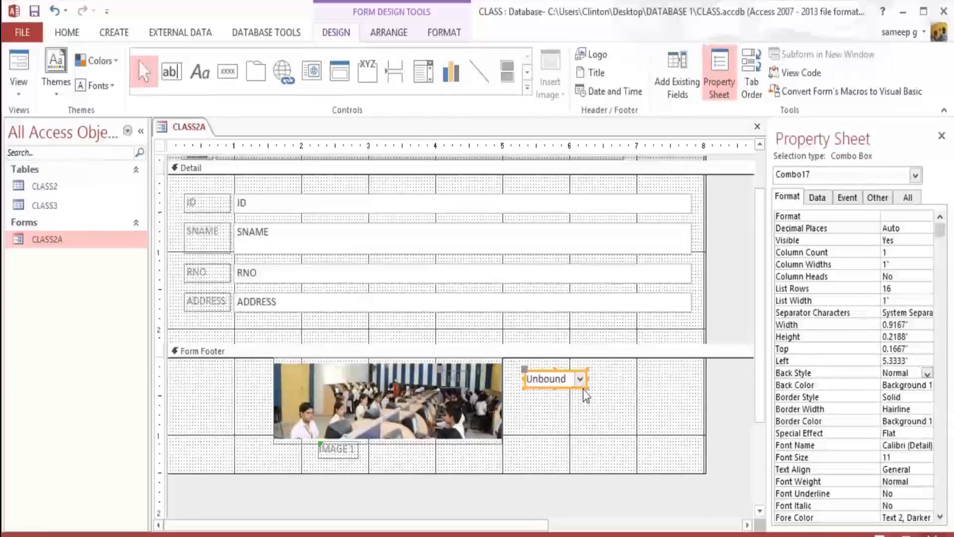
Apply Stretch Across Top anchoring to the footer combo box and to all labels and text boxes in the Detail section.
click(402, 34)
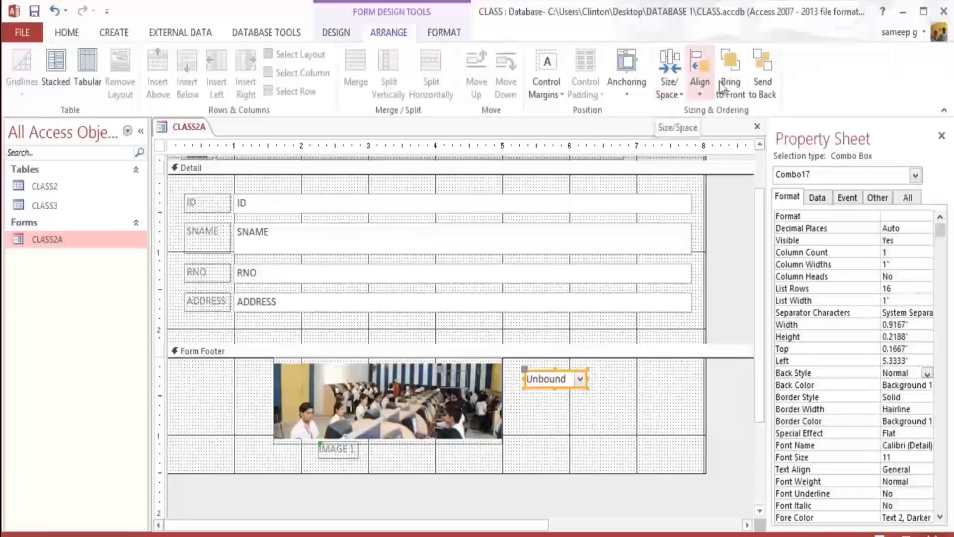
click(634, 91)
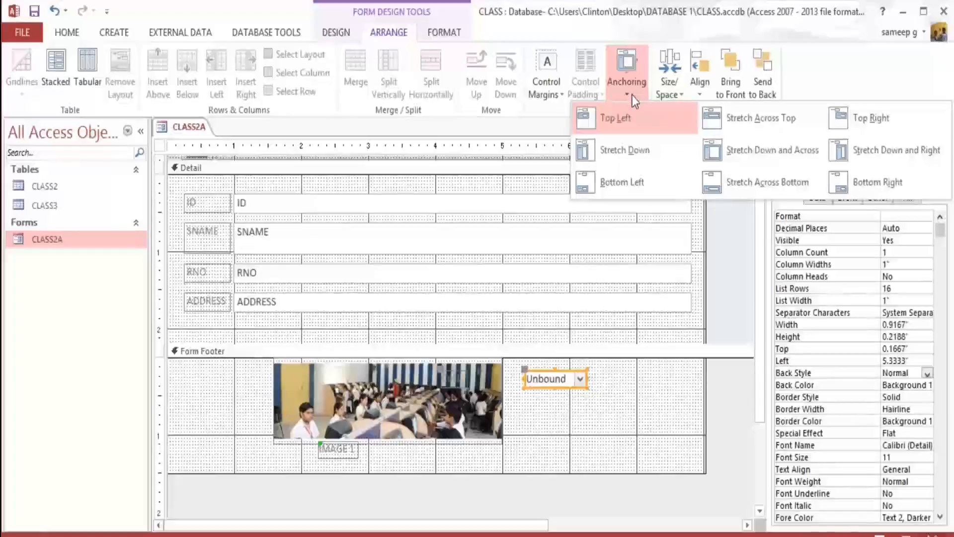
click(726, 124)
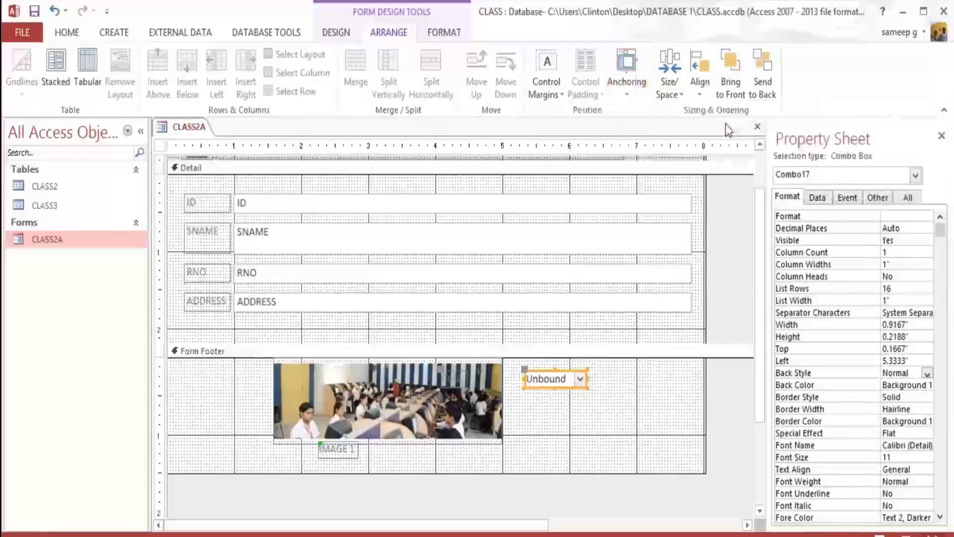
drag(178, 184, 422, 332)
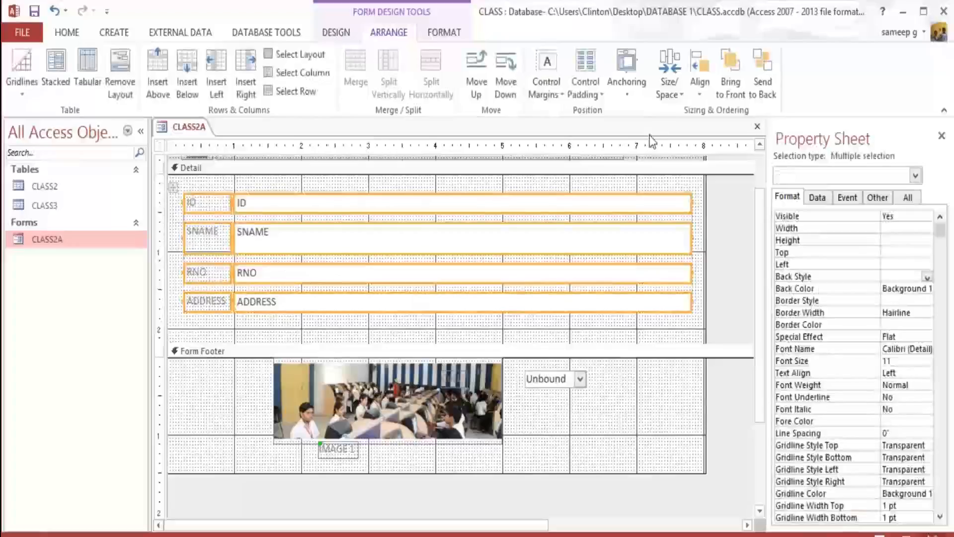
click(625, 97)
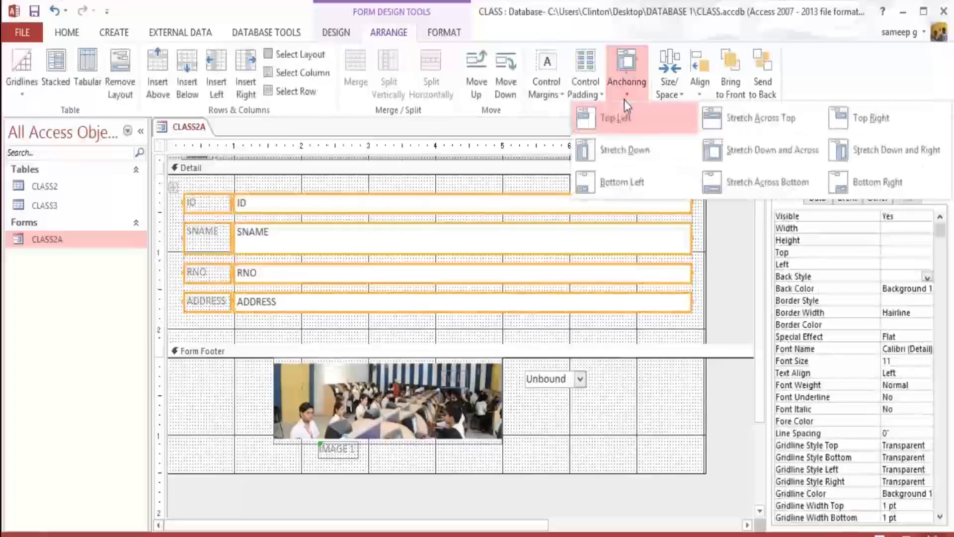
click(728, 126)
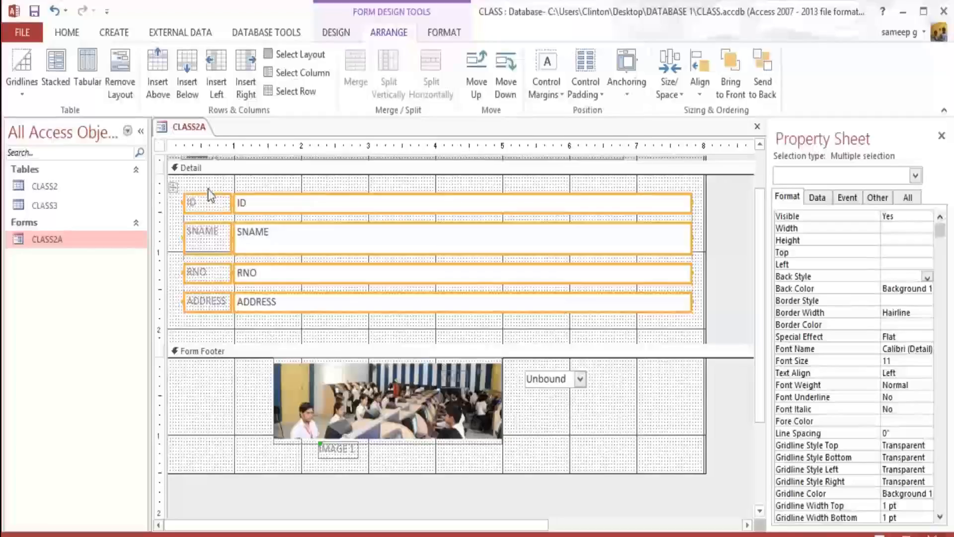
Copy the ID label's formatting to the SNAME and RNO labels in the Detail section with Format Painter.
click(210, 217)
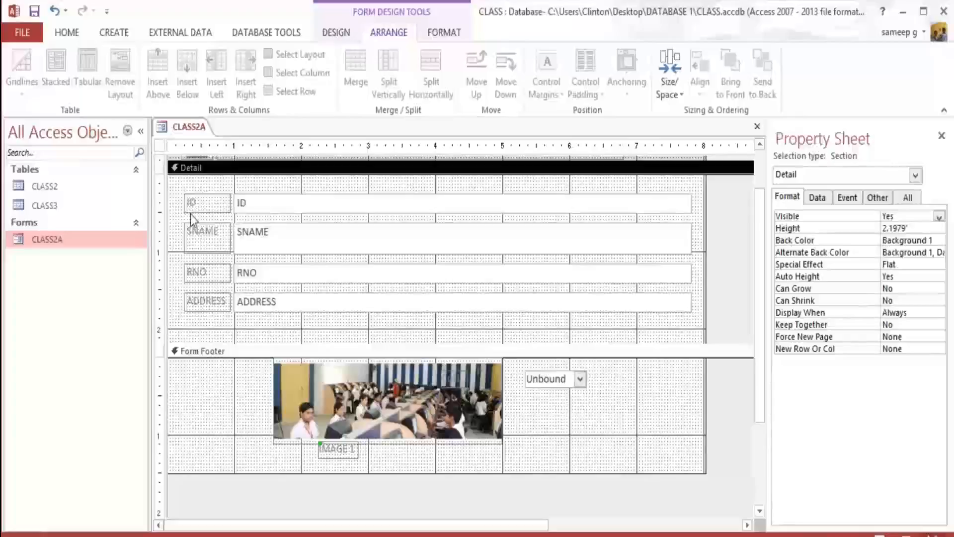
click(214, 202)
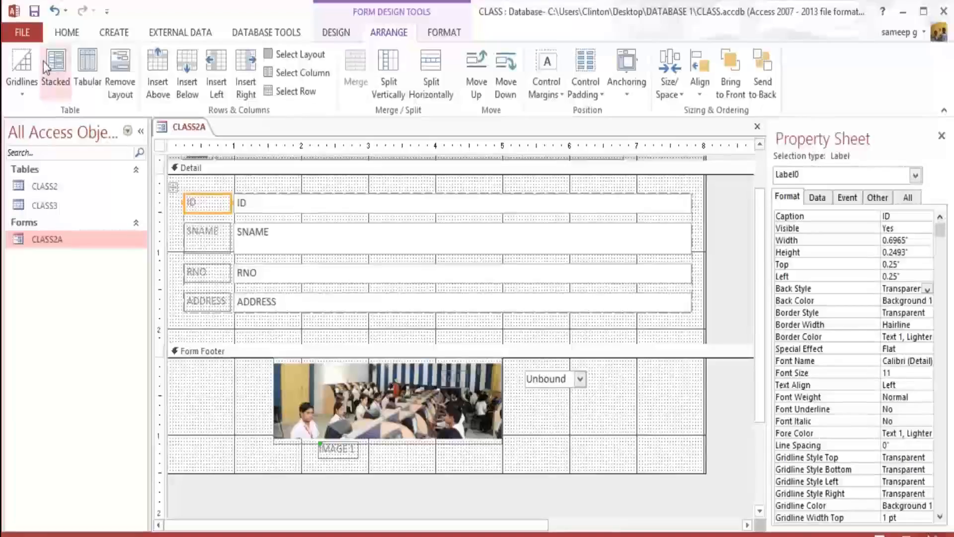
click(68, 33)
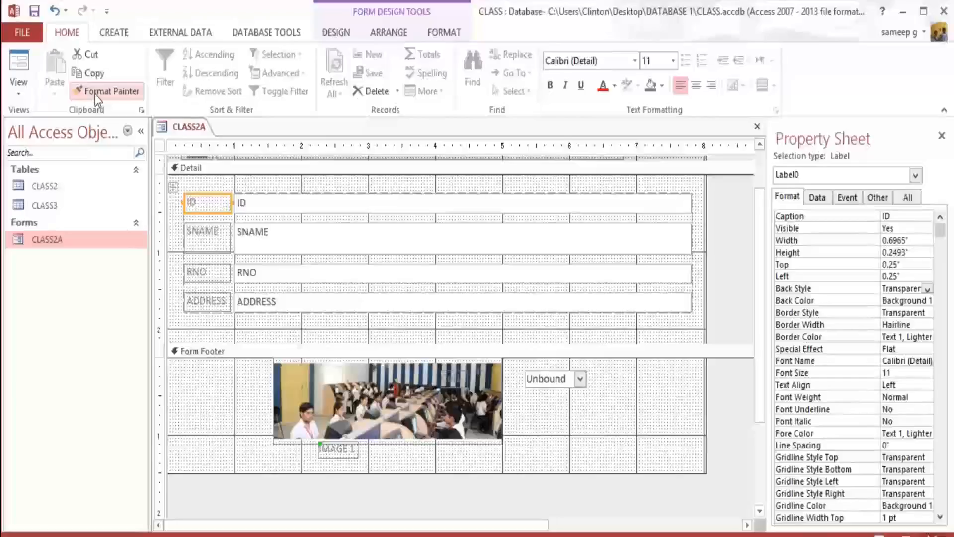
click(133, 93)
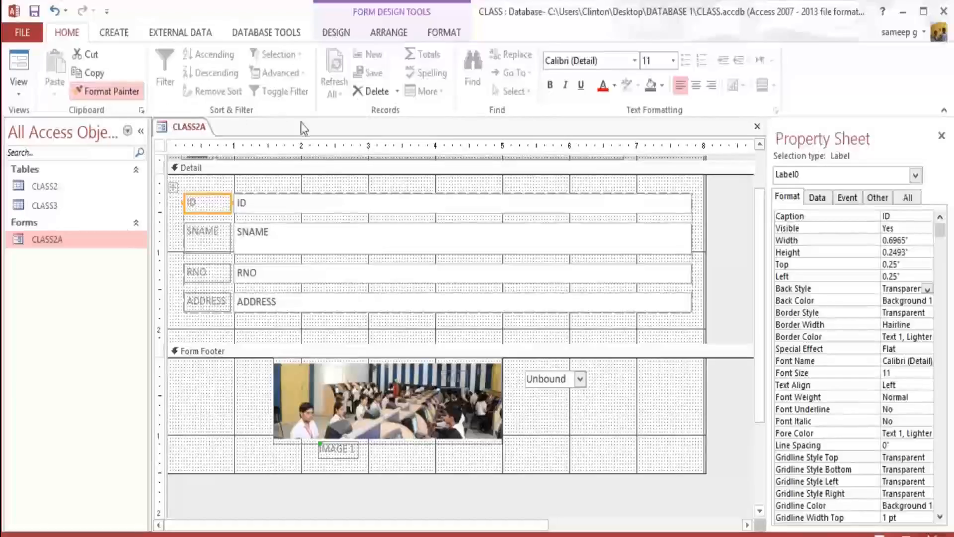
click(214, 234)
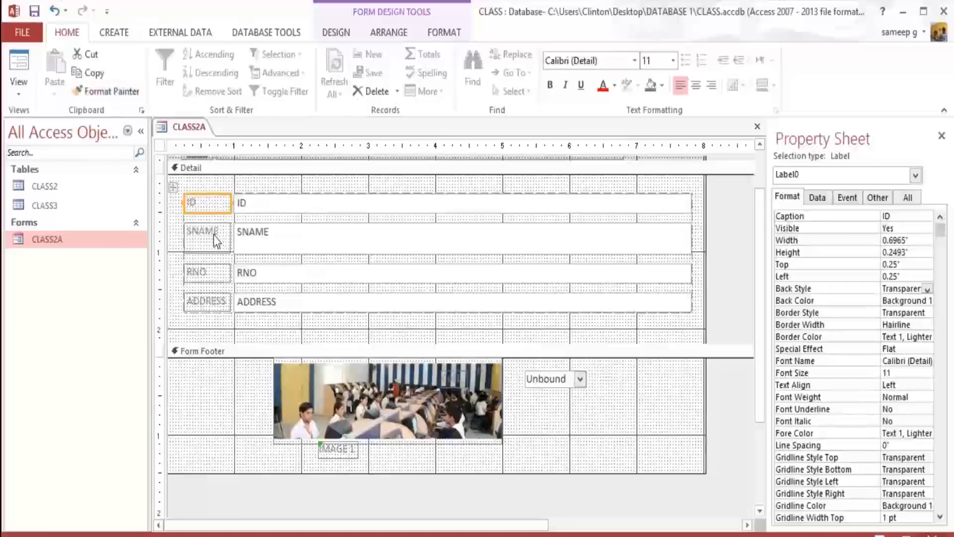
click(111, 94)
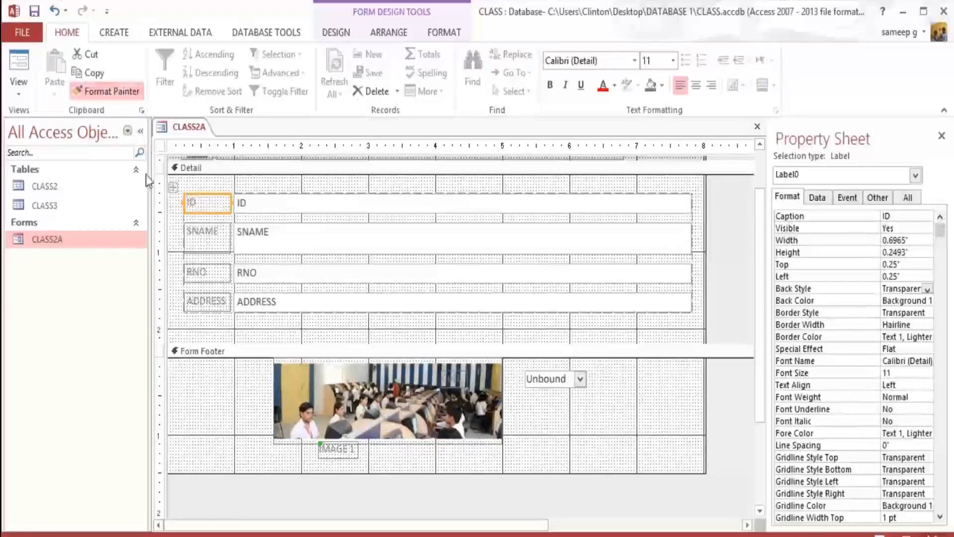
click(192, 272)
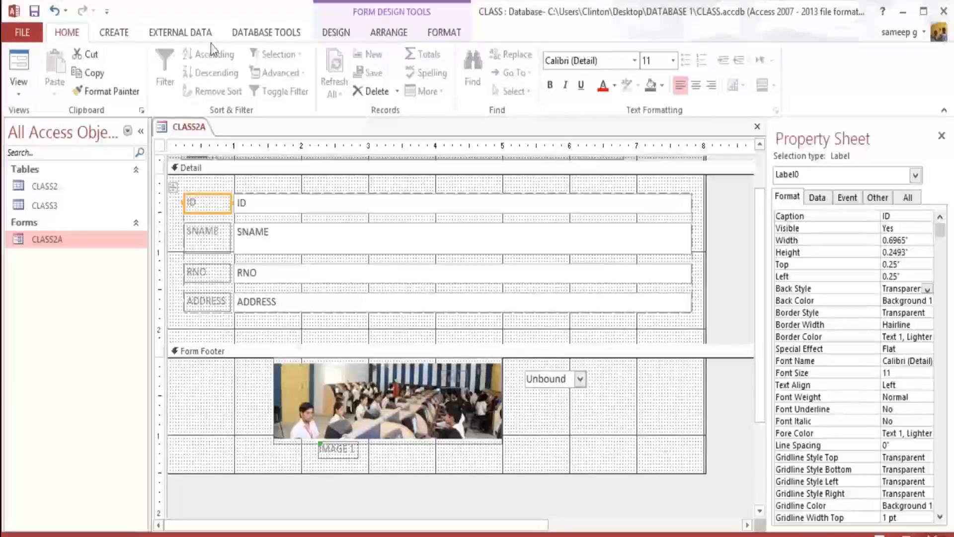
Start a new form from the CLASS2 table with the Form Wizard and include all available fields.
click(125, 35)
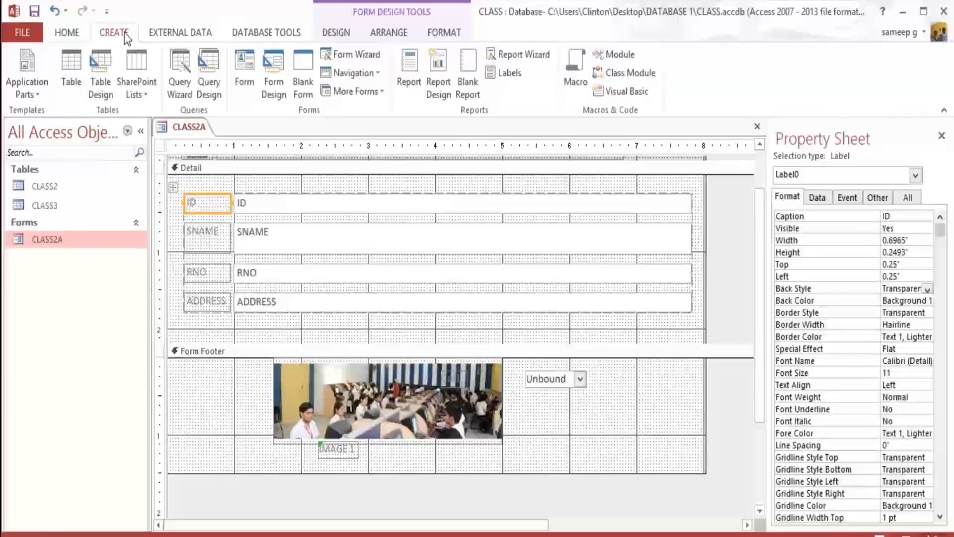
click(68, 185)
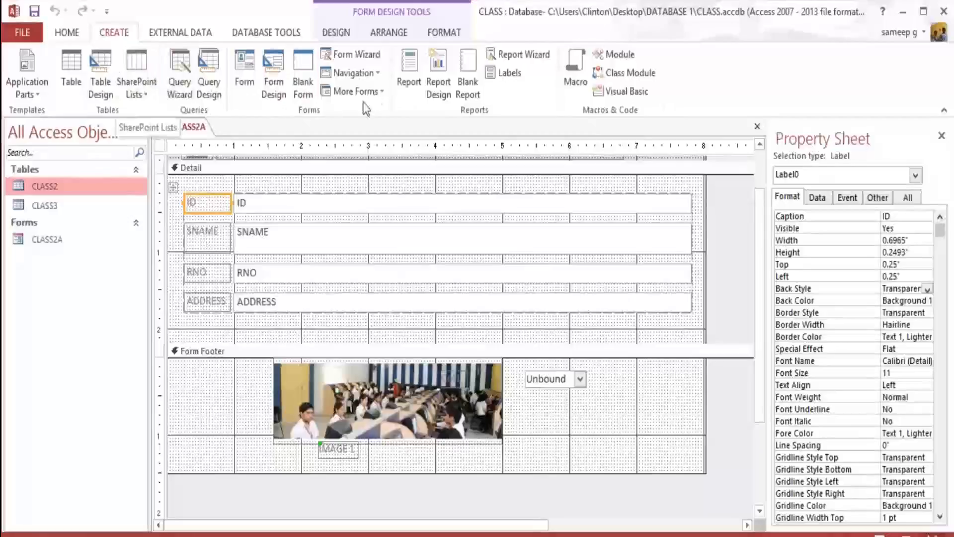
click(378, 92)
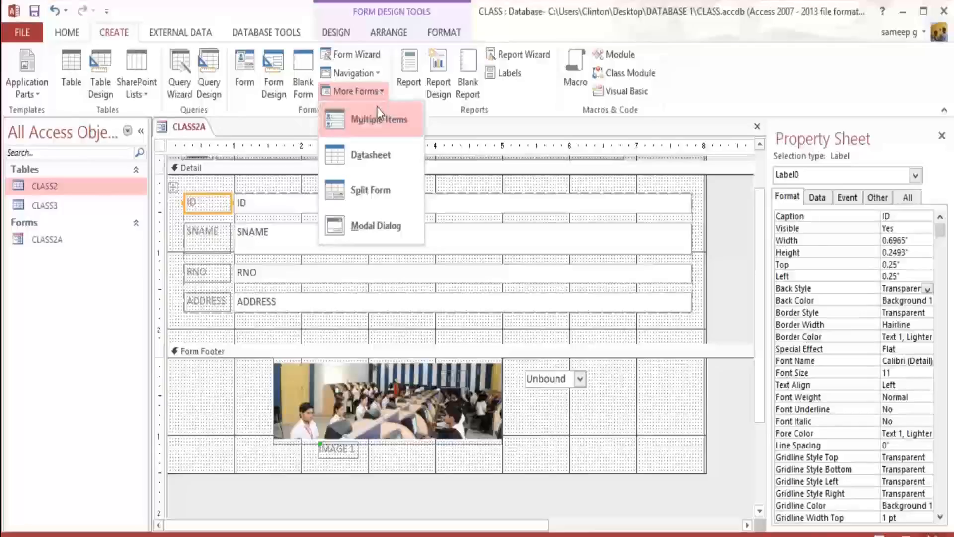
click(362, 53)
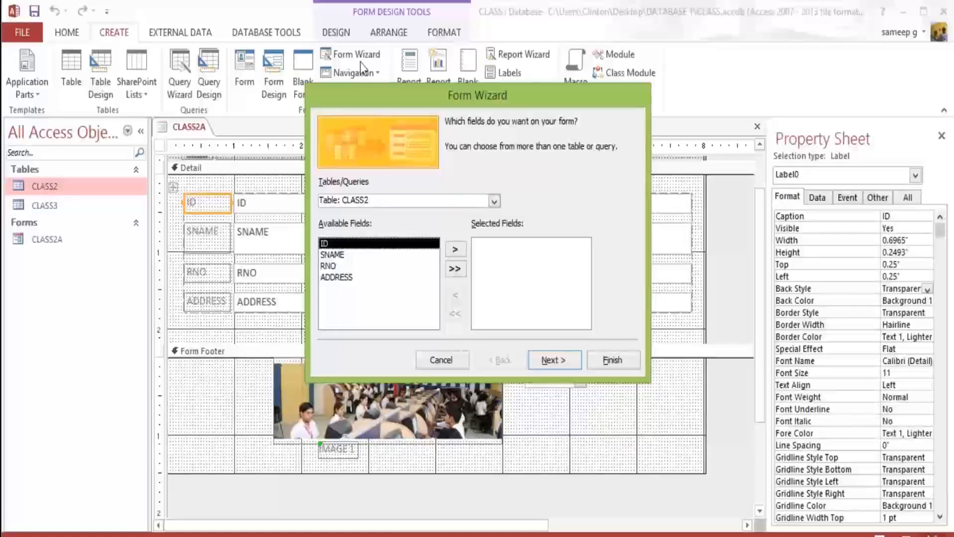
click(456, 268)
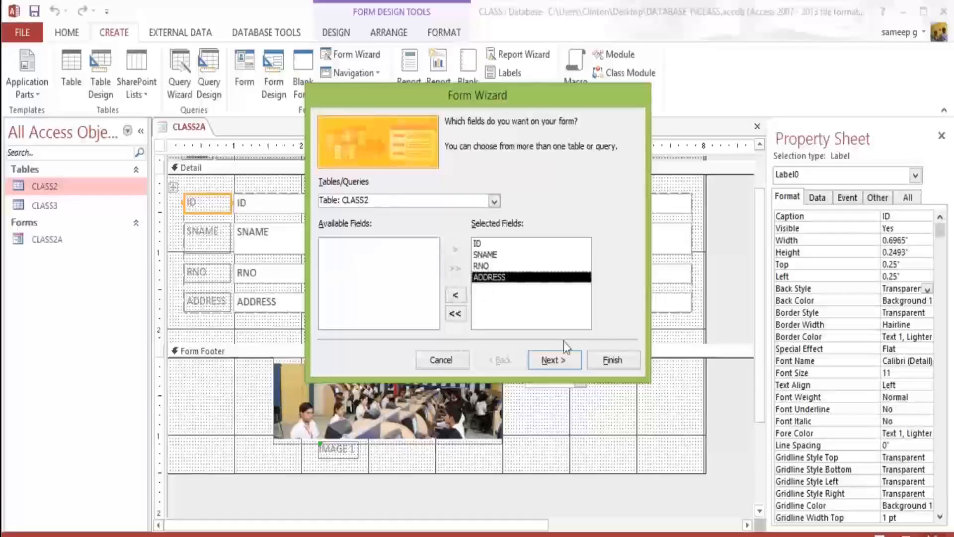
click(556, 360)
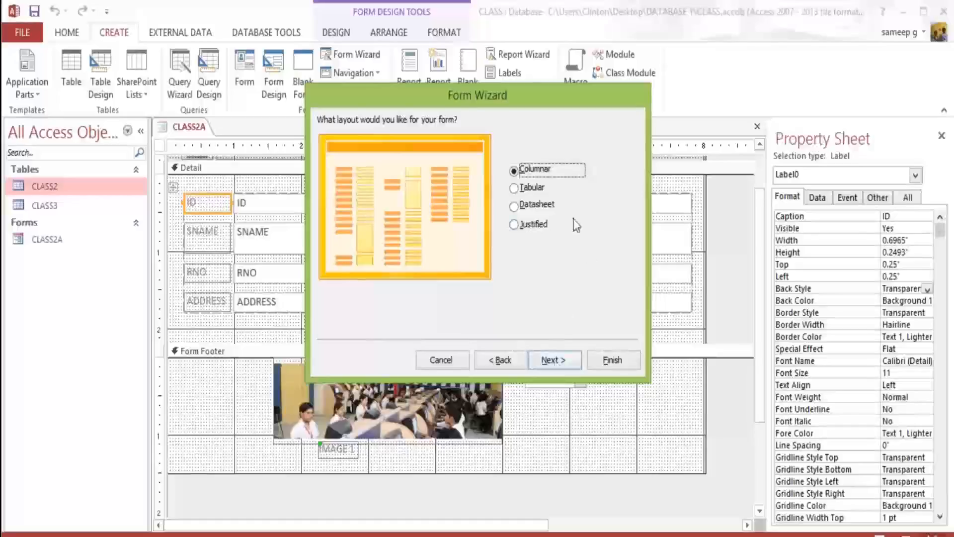
Preview the Tabular and Datasheet layouts, choose Columnar, and finish the wizard with the title CLASS2, opening the form to view information.
click(516, 188)
click(517, 207)
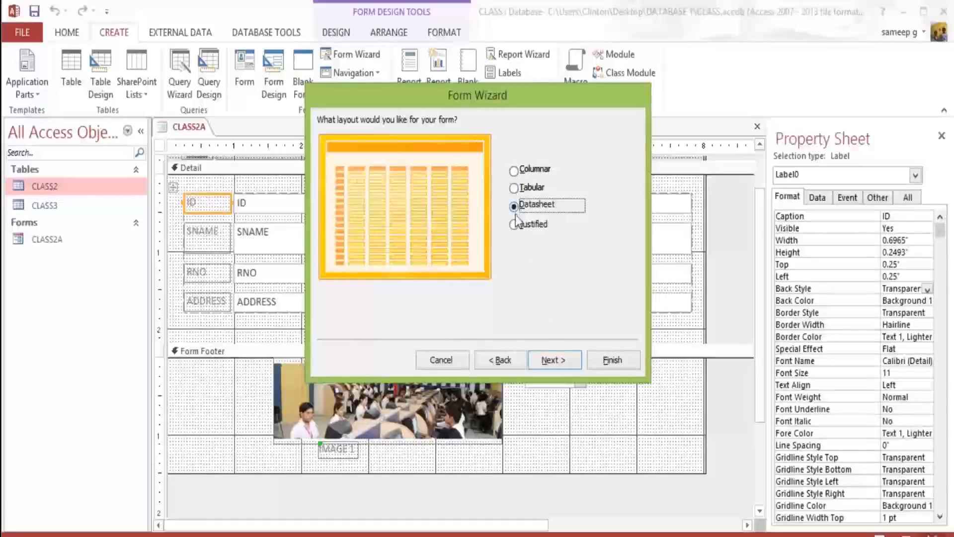
click(516, 170)
click(548, 362)
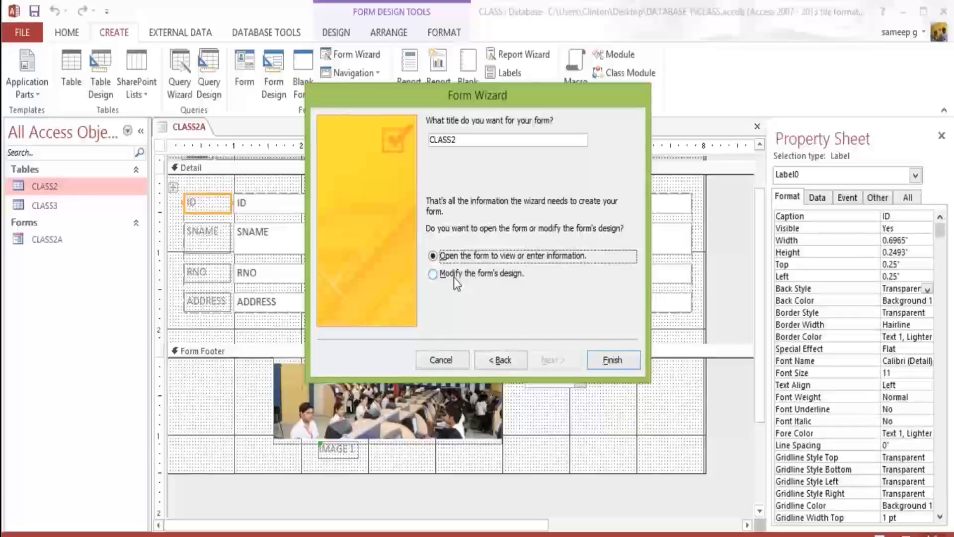
click(611, 361)
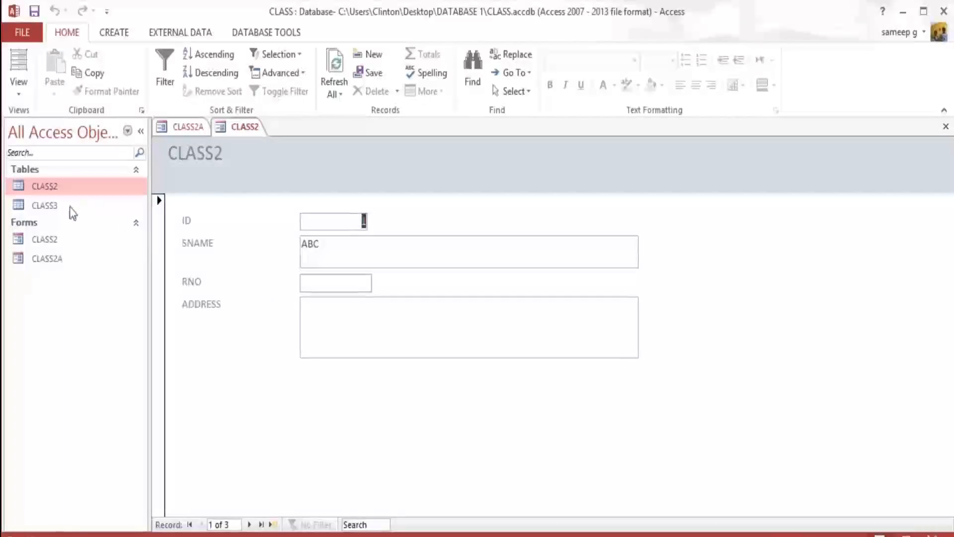
Switch the new CLASS2 form to Design View.
click(73, 239)
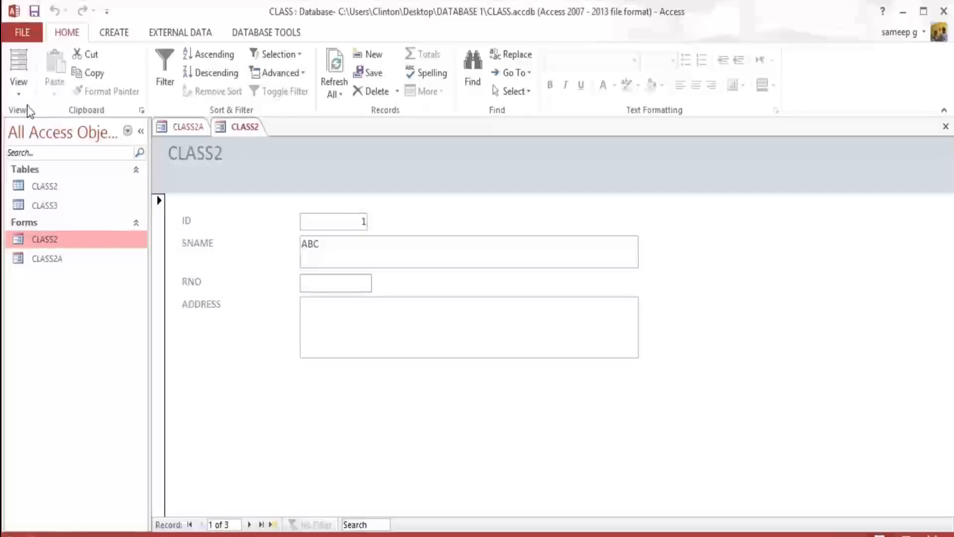
click(20, 87)
click(50, 191)
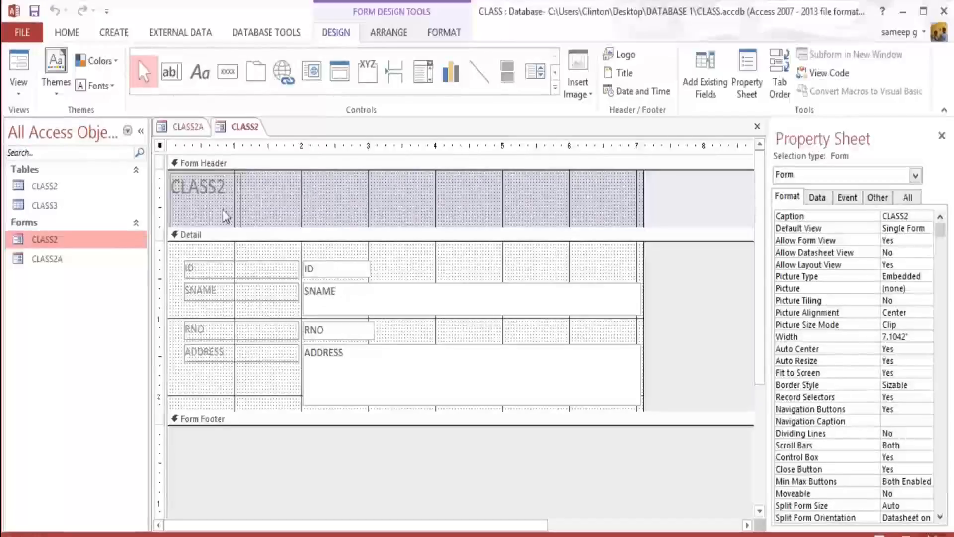
Open the CLASS2 table and try descending and ascending sorts on the SNAME column, ending with descending.
double_click(72, 180)
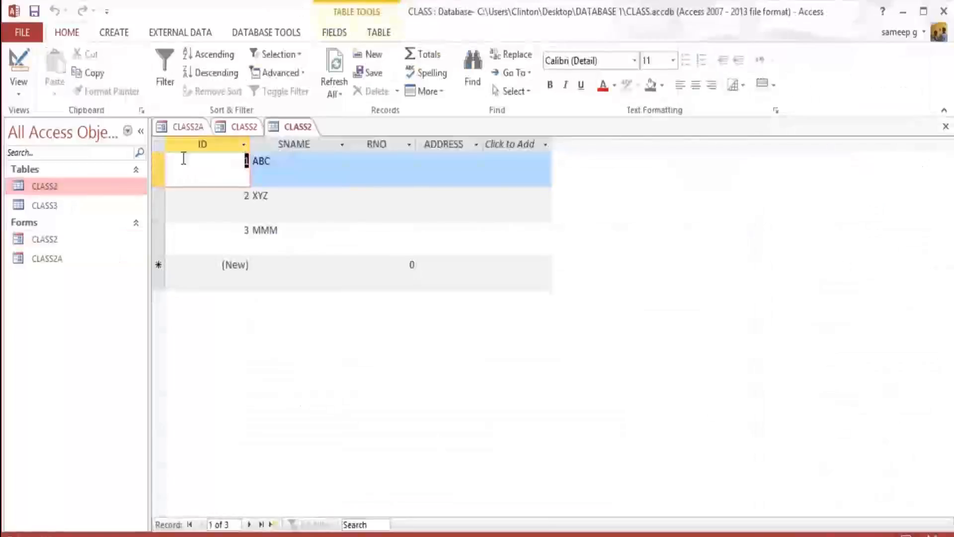
click(320, 143)
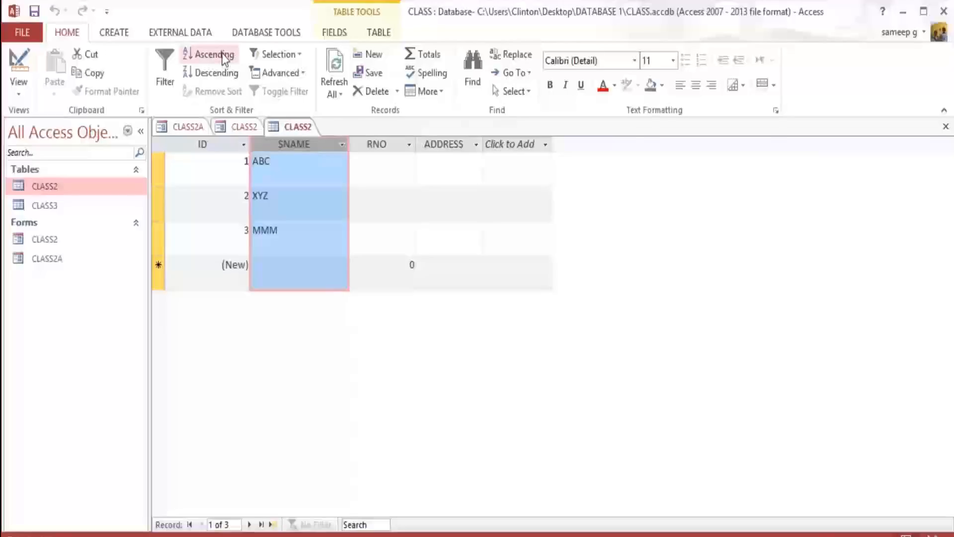
click(216, 72)
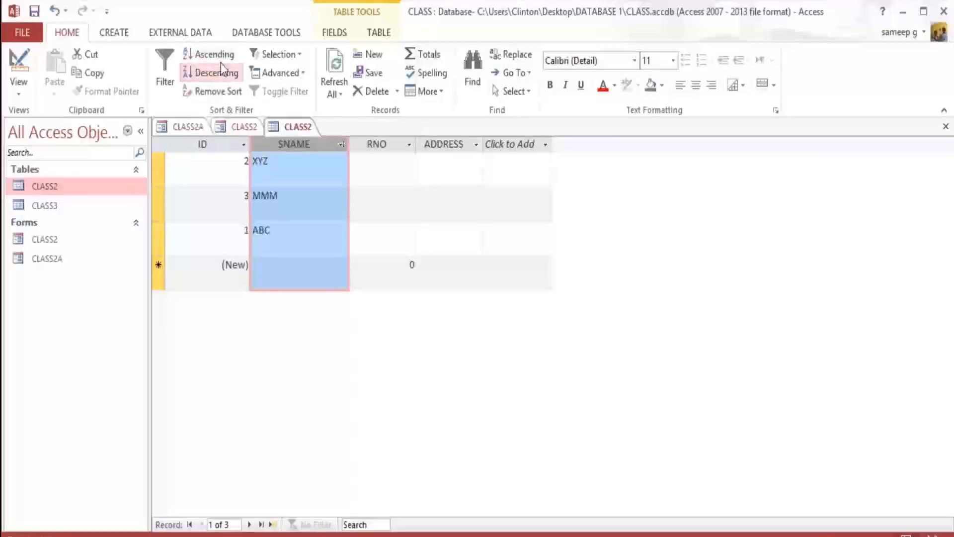
click(220, 58)
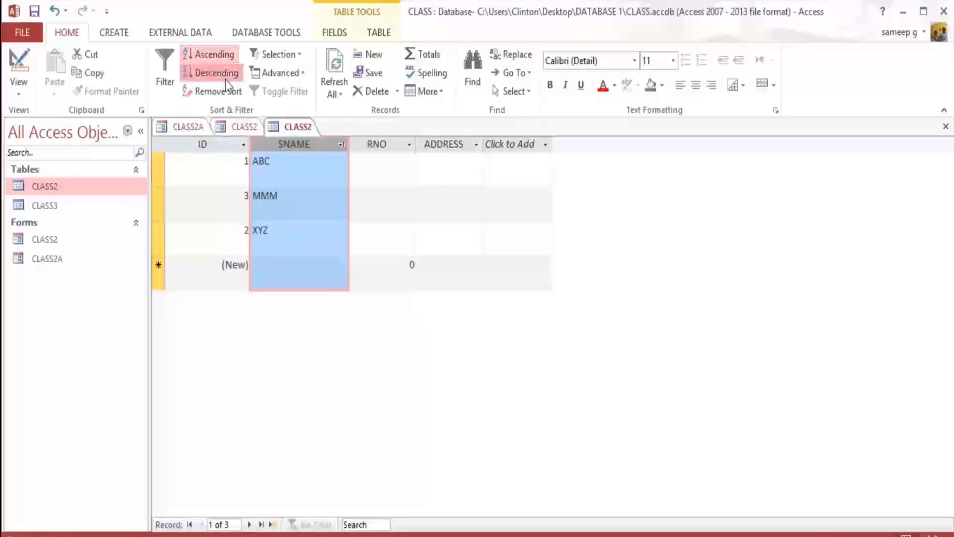
click(219, 73)
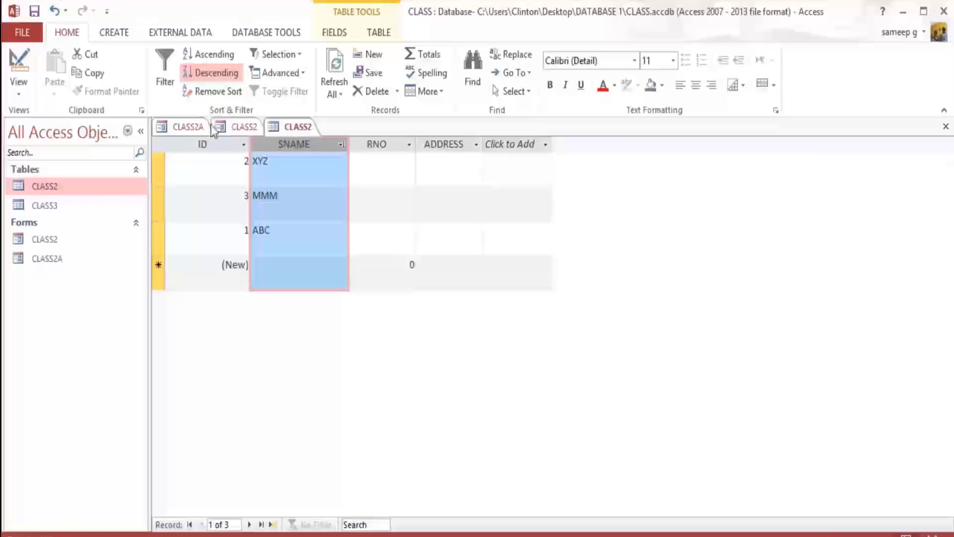
Select the ID and SNAME columns together and sort them smallest to largest, followed by largest to smallest.
drag(216, 146, 275, 150)
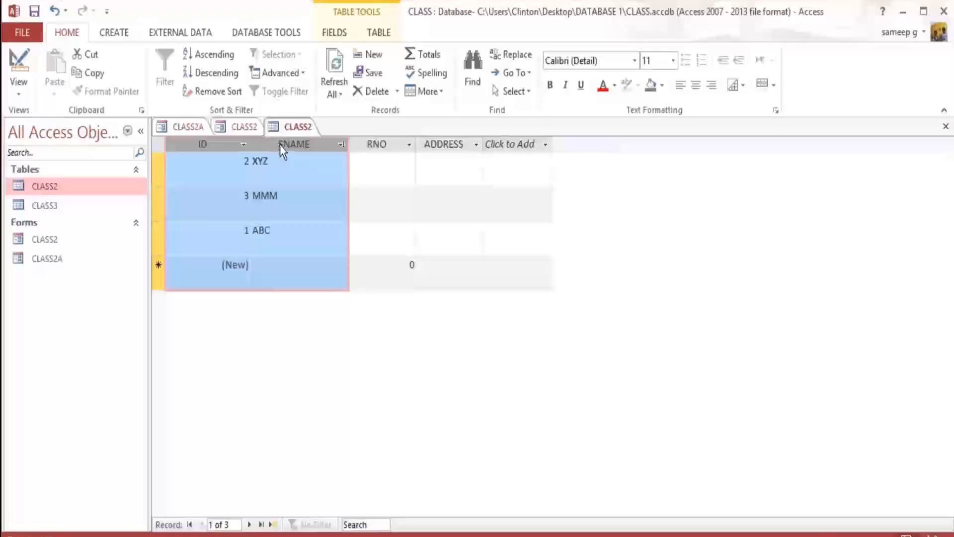
right_click(279, 145)
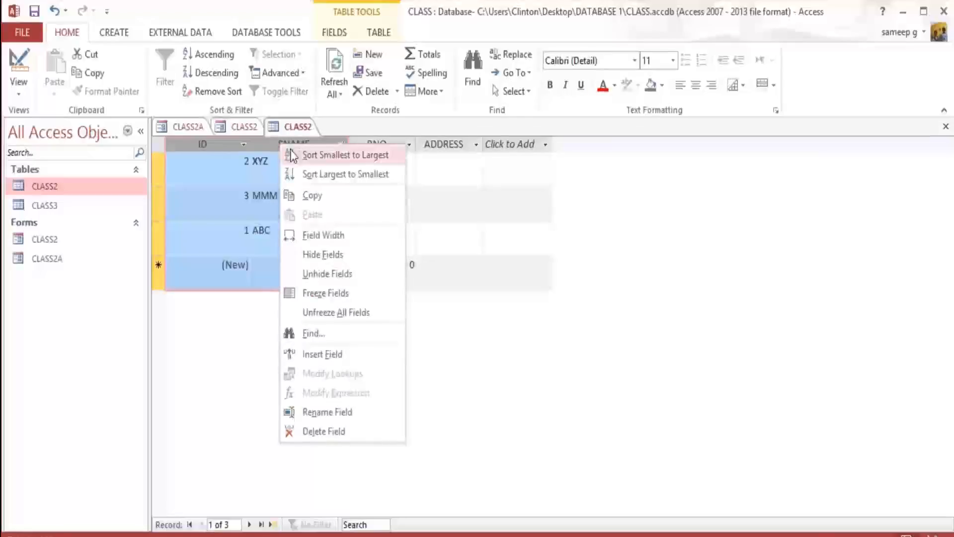
click(320, 158)
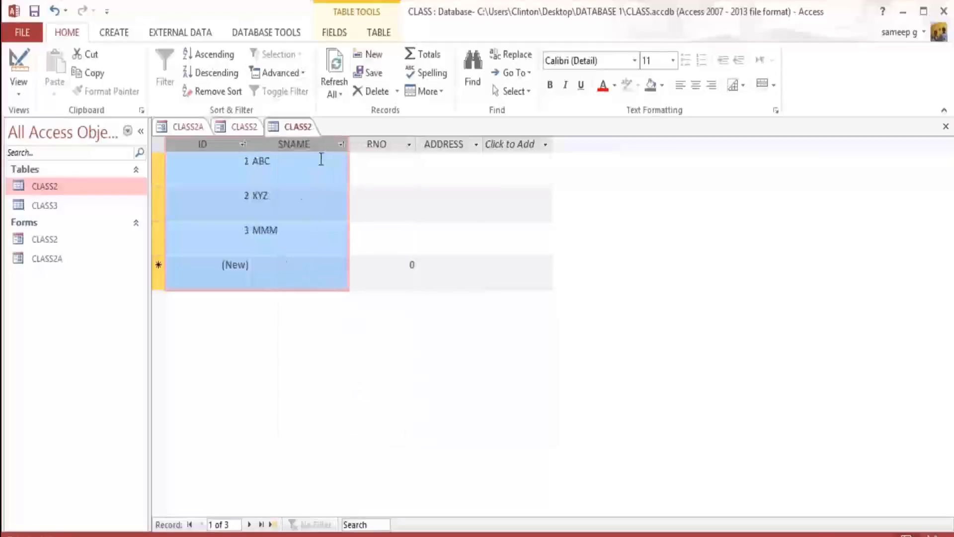
right_click(267, 144)
click(295, 169)
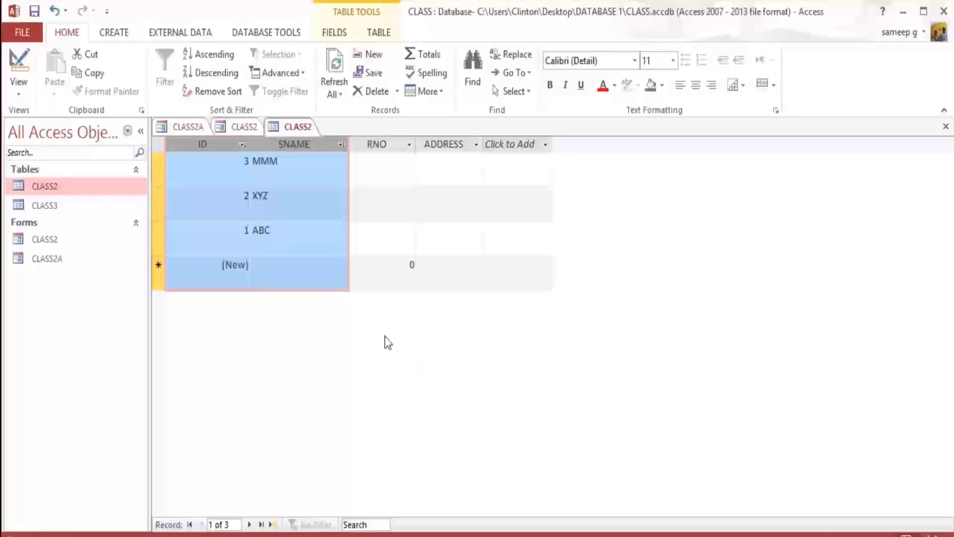
Filter the CLASS2 table to records whose ID equals 2, and toggle the filter off again.
click(365, 206)
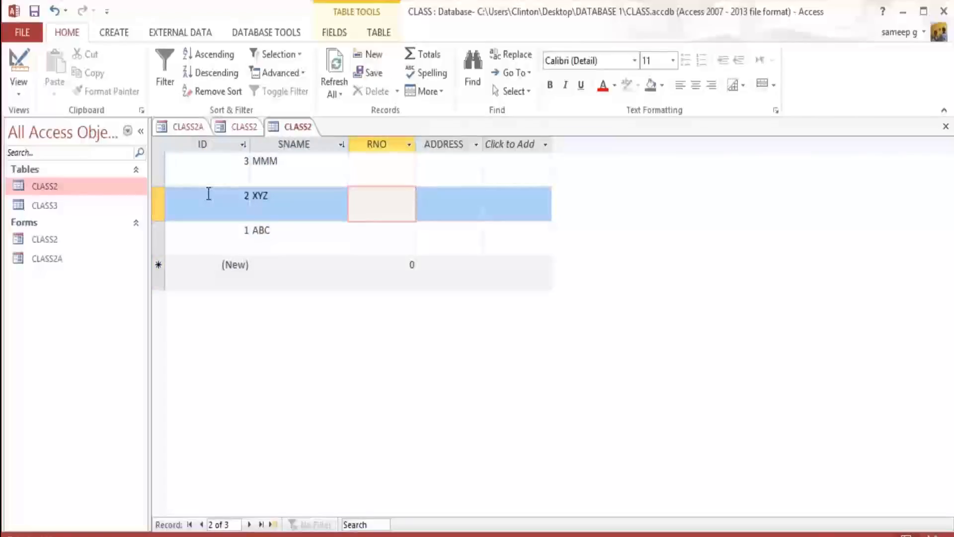
click(234, 205)
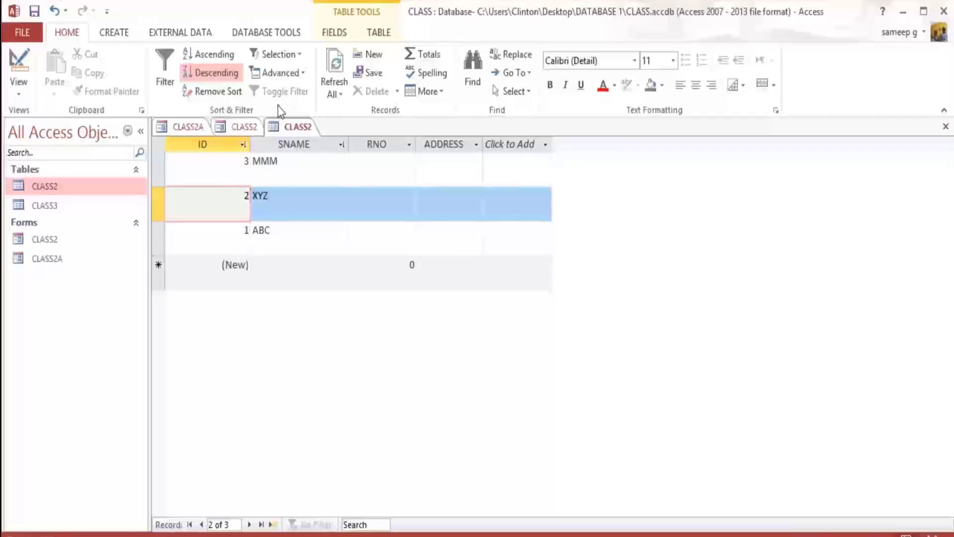
click(292, 55)
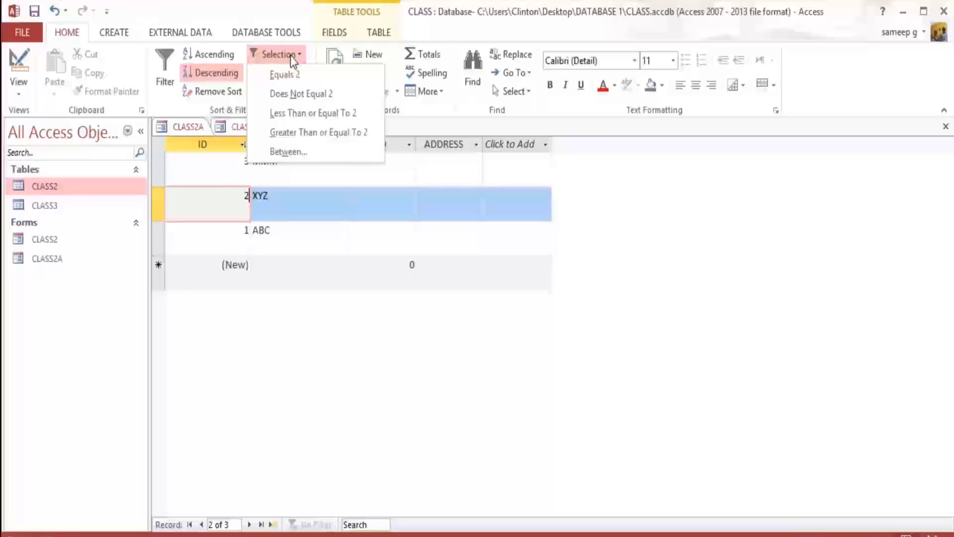
click(293, 76)
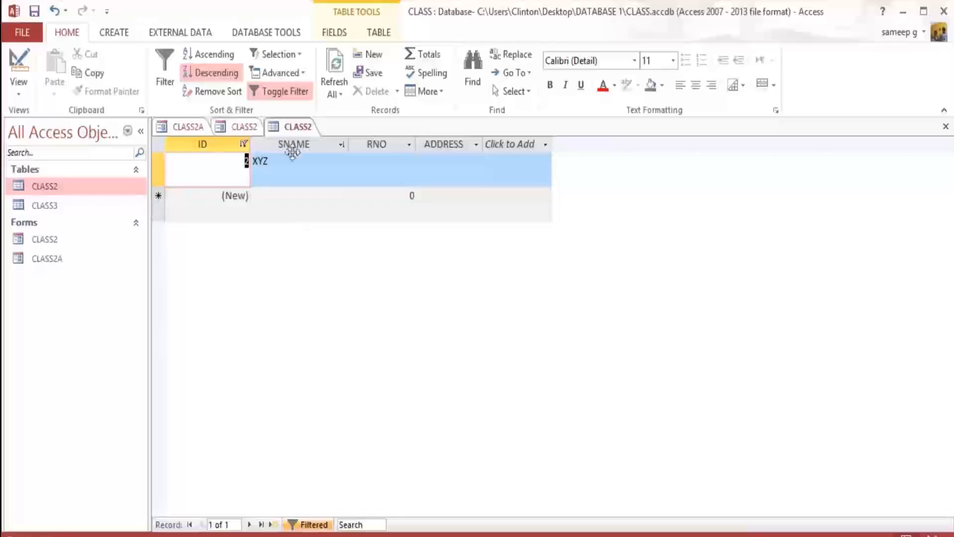
click(297, 92)
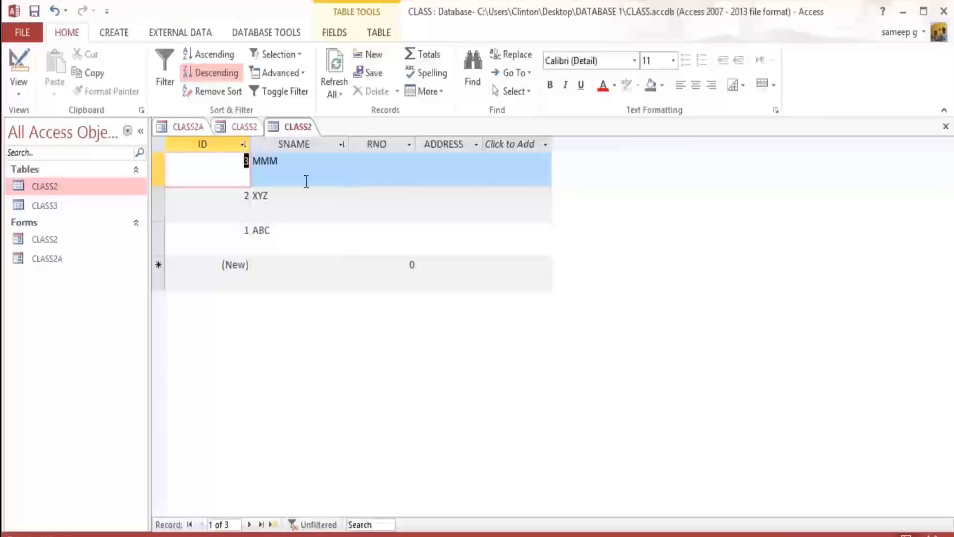
Sort the records by SNAME in ascending order and switch the sort to descending.
click(294, 168)
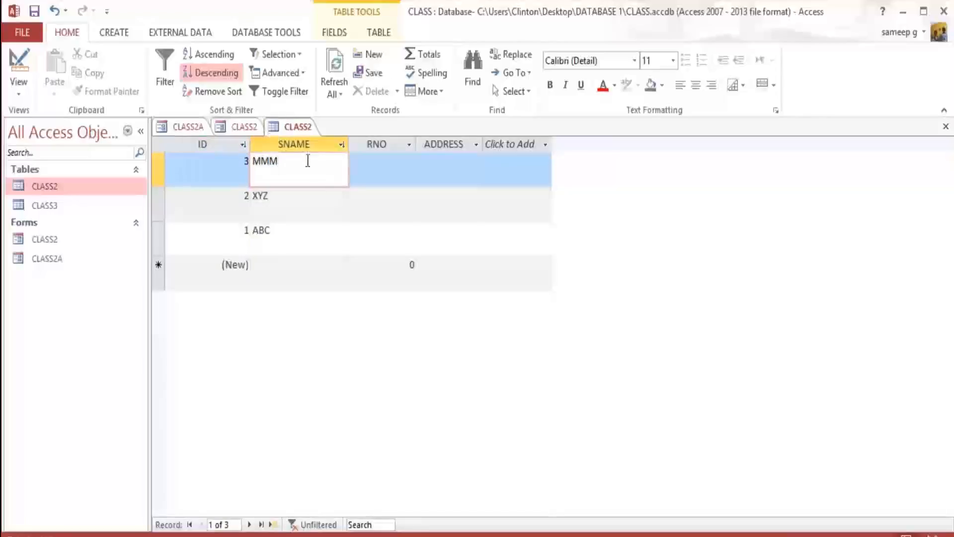
click(221, 55)
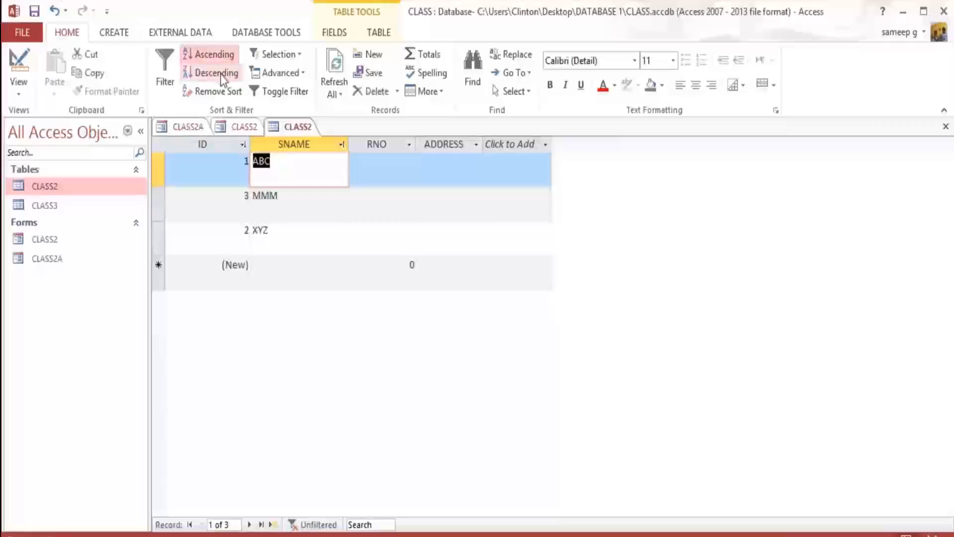
click(221, 73)
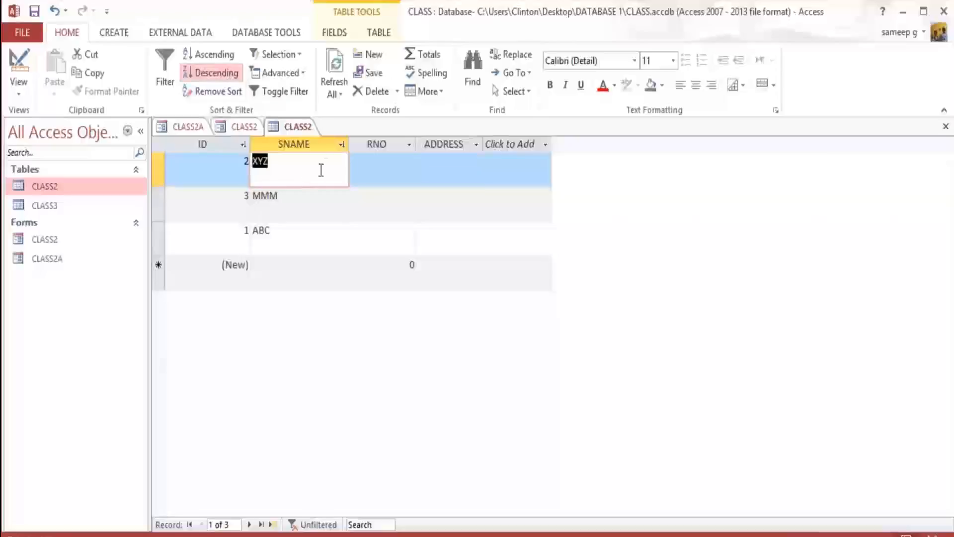
Apply a Z to A sort to the SNAME column and switch it to A to Z.
right_click(285, 144)
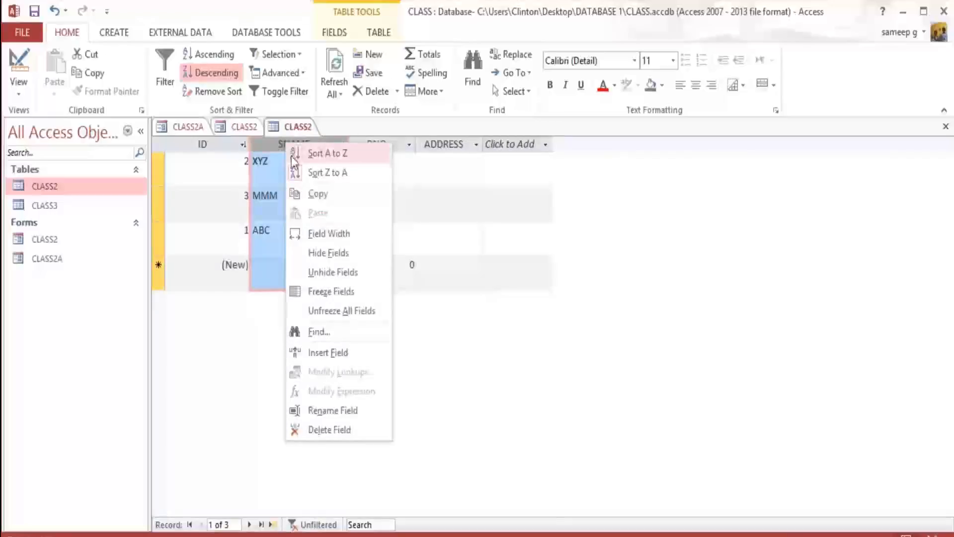
click(323, 172)
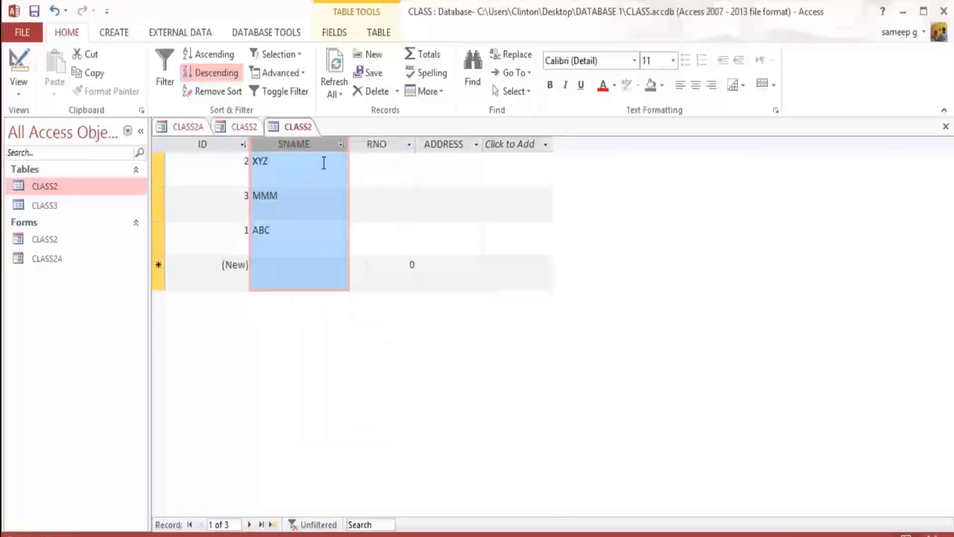
right_click(315, 148)
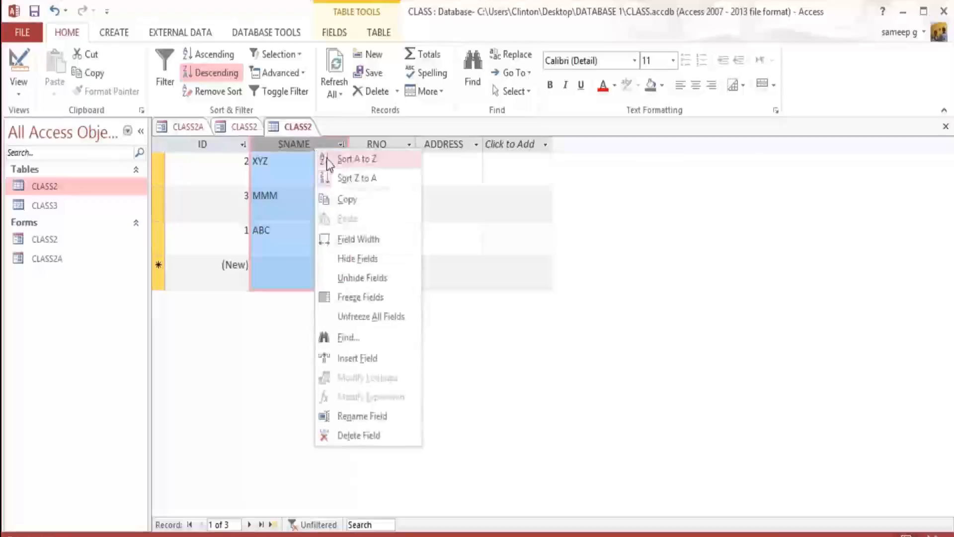
click(326, 159)
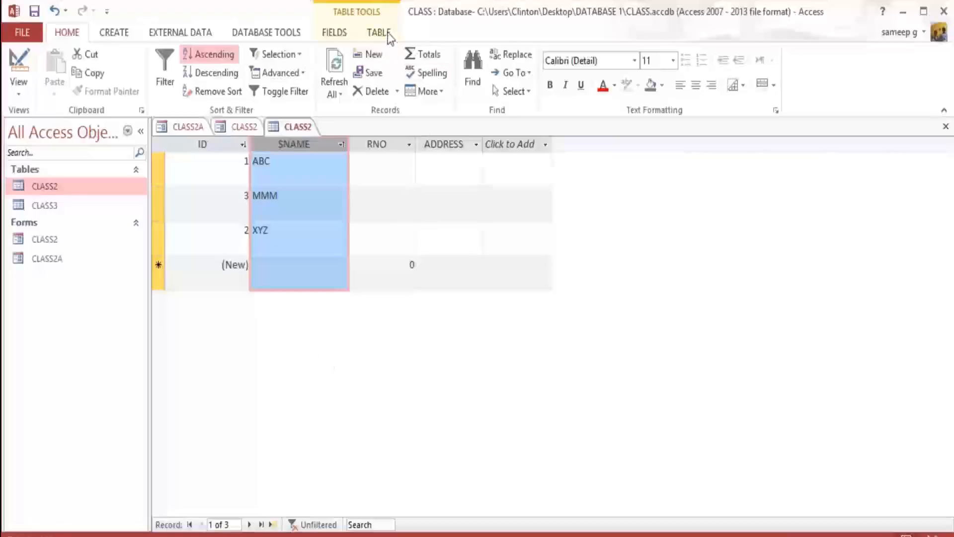
Create a new query in design view with the CLASS2 table as its source.
click(114, 33)
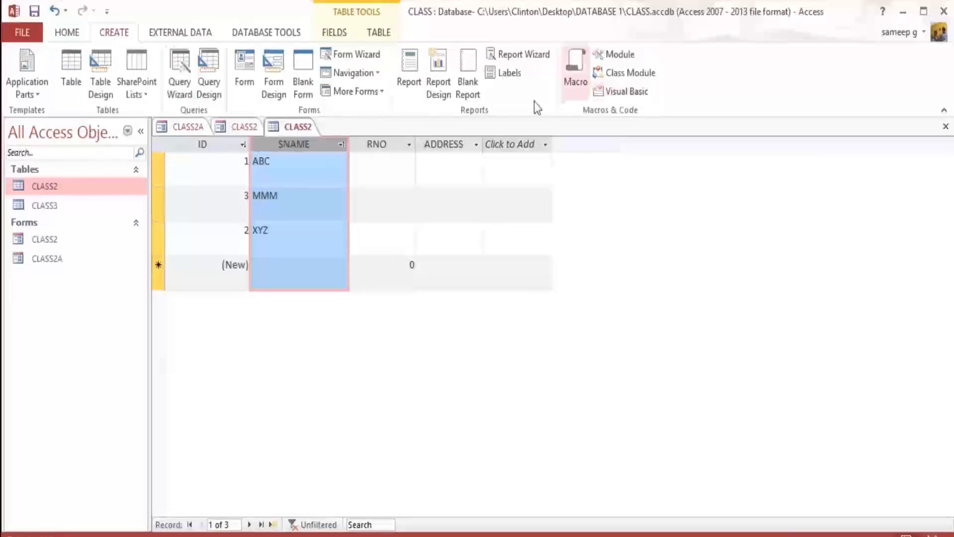
click(214, 82)
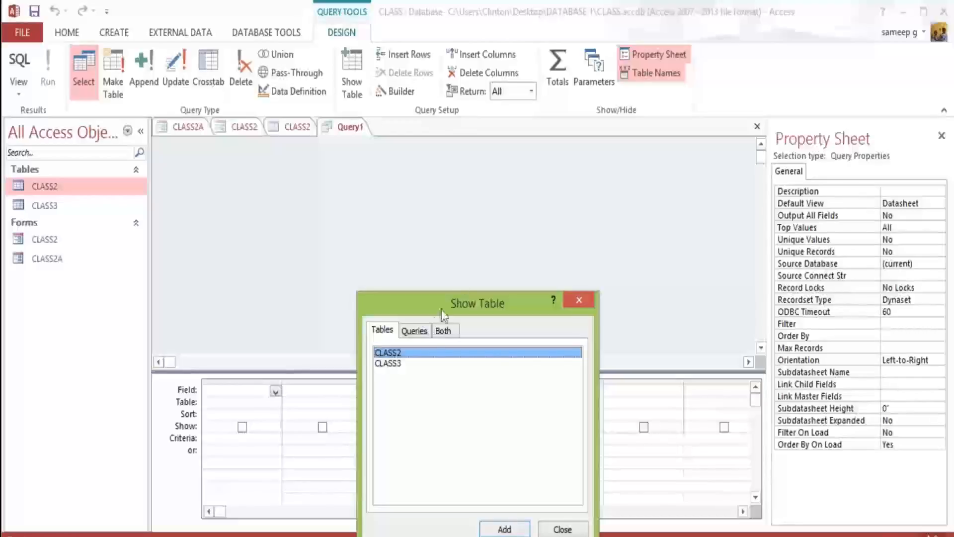
click(506, 528)
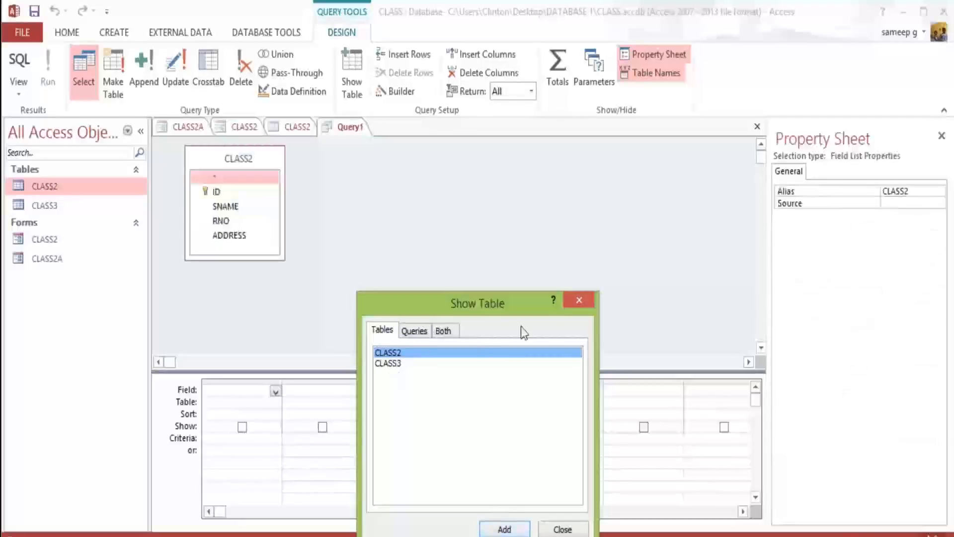
click(576, 298)
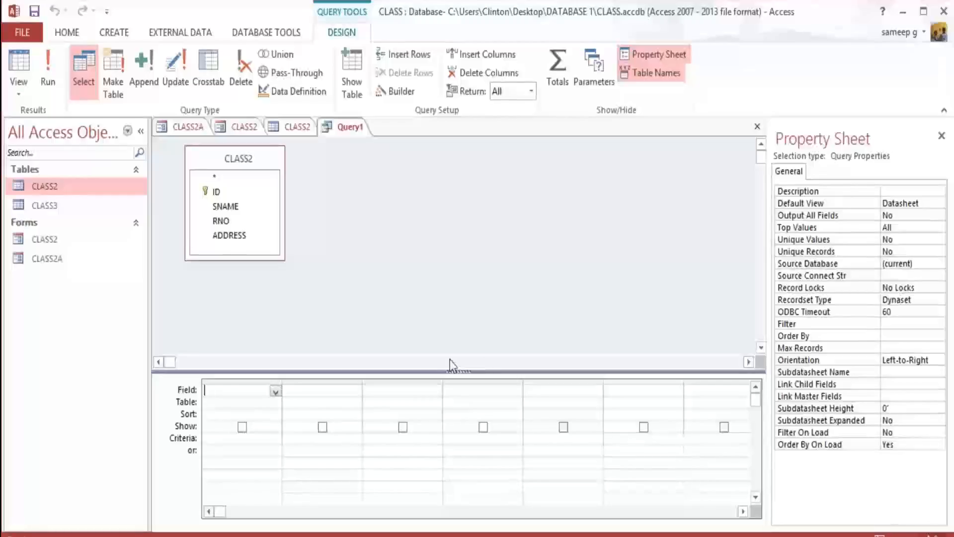
Add the ID, SNAME, RNO and ADDRESS fields to the query grid and run the query.
click(236, 194)
double_click(236, 196)
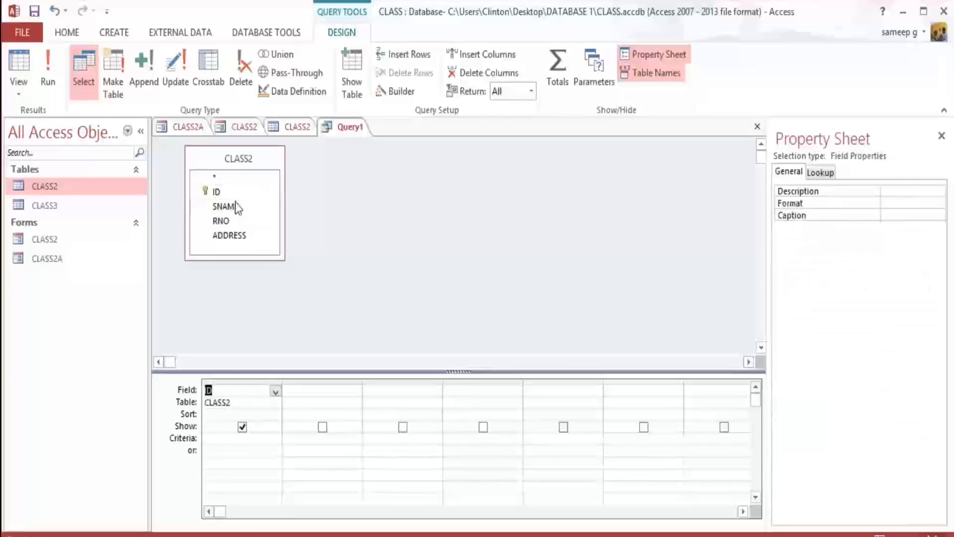
double_click(236, 205)
double_click(240, 225)
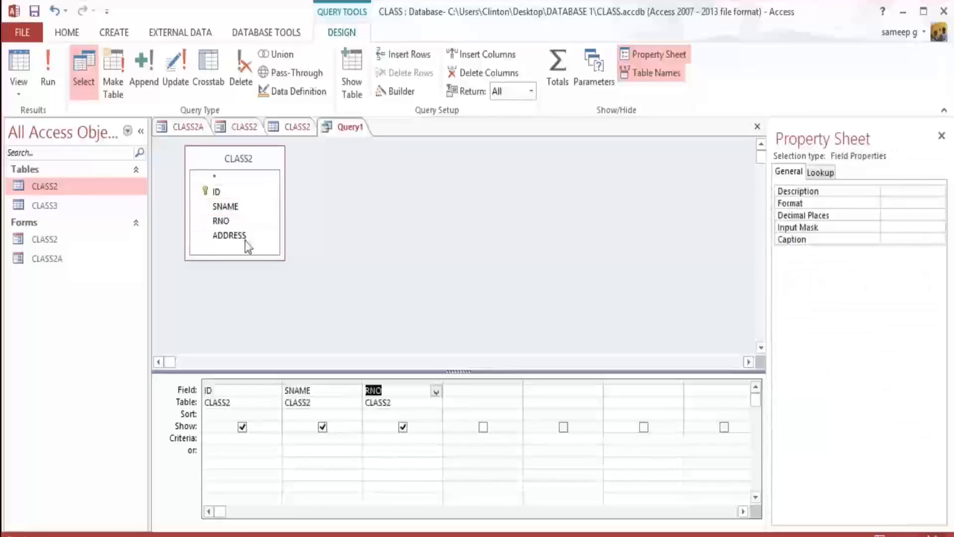
double_click(245, 241)
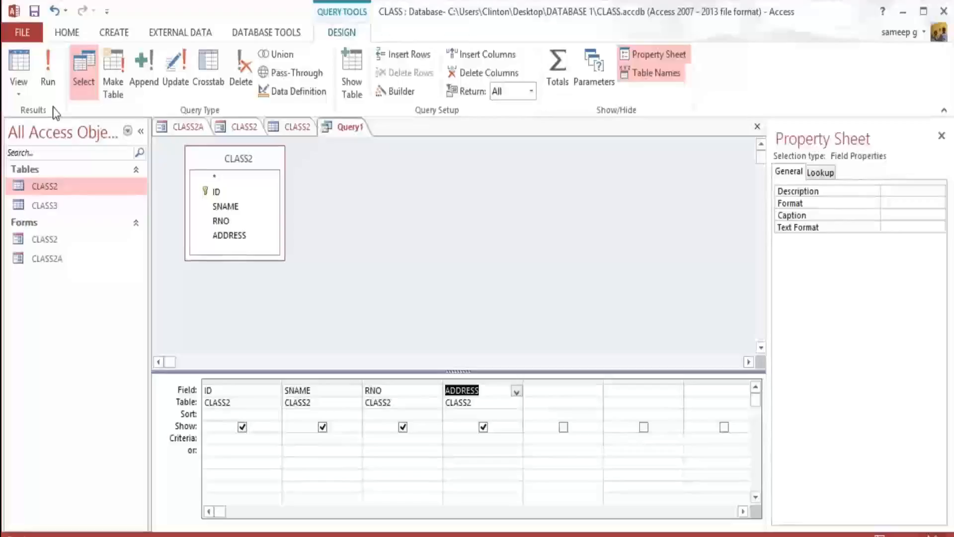
click(43, 84)
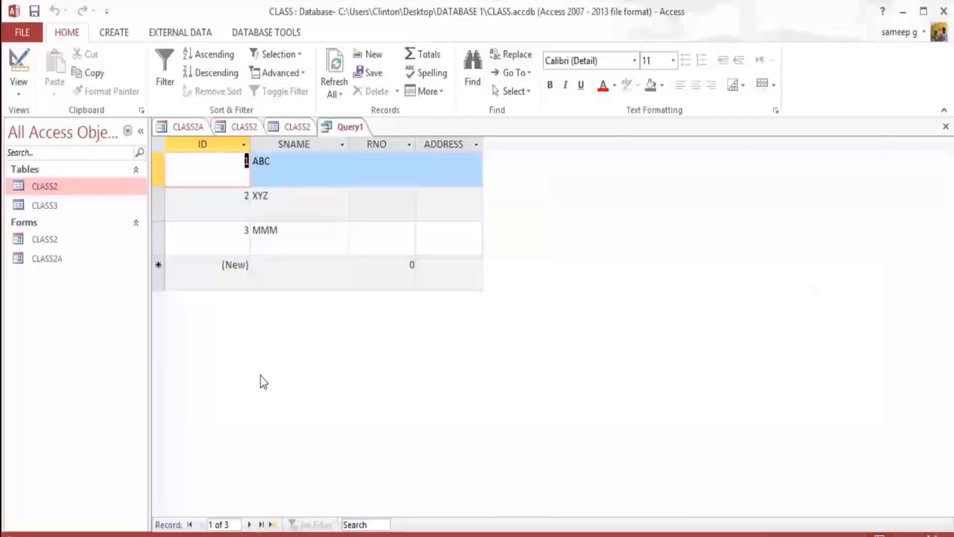
Return the query to design view and delete the ID column from the grid.
click(19, 97)
click(63, 186)
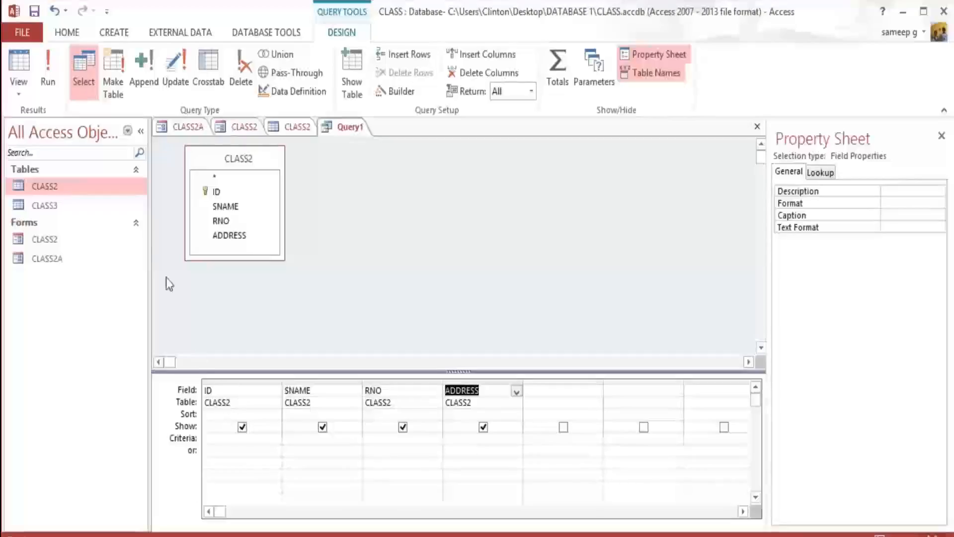
click(219, 392)
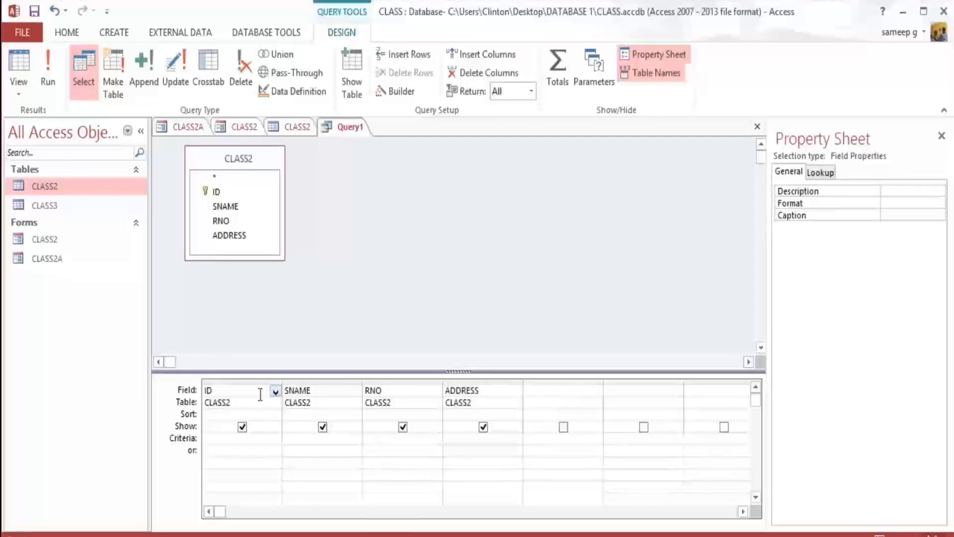
click(234, 379)
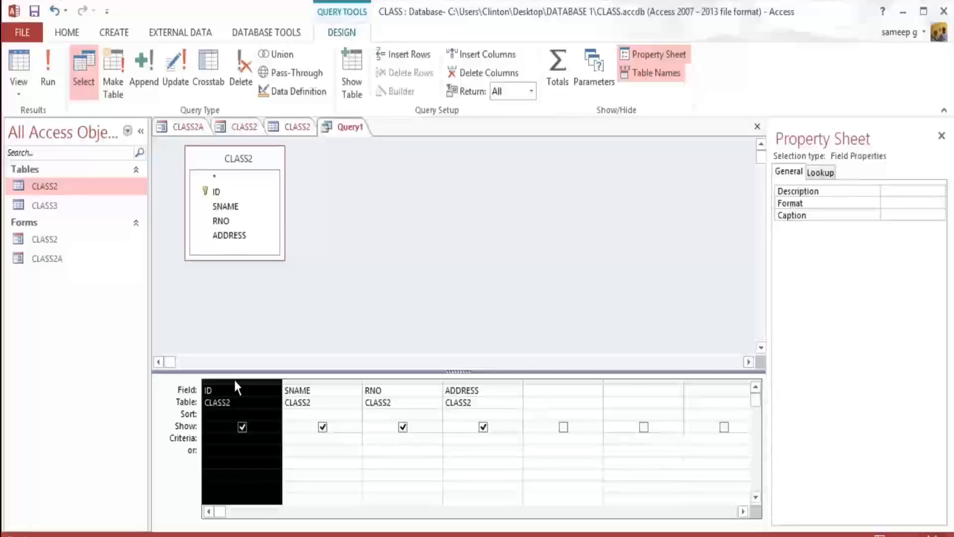
key(Delete)
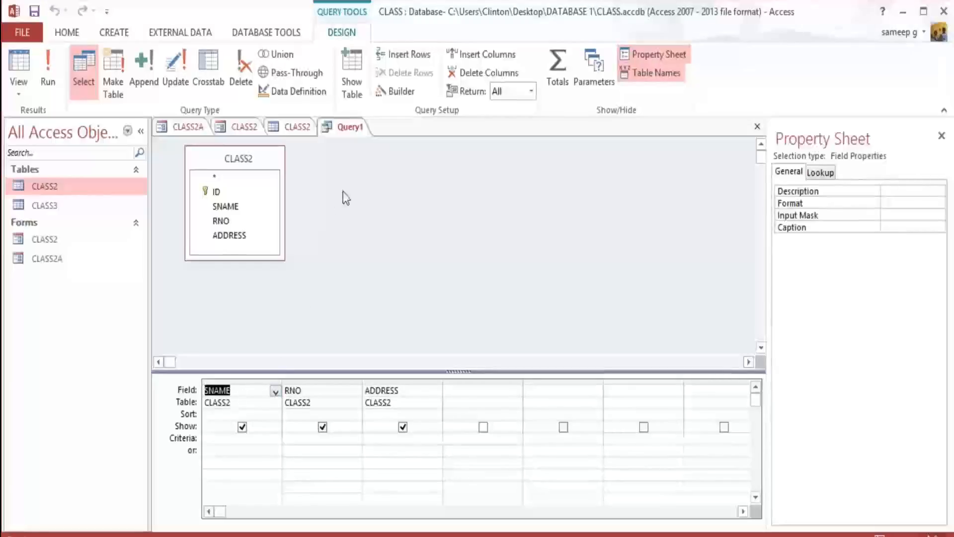
Return to the CLASS2 table, add a totals row, and set the SNAME total to Count.
click(190, 126)
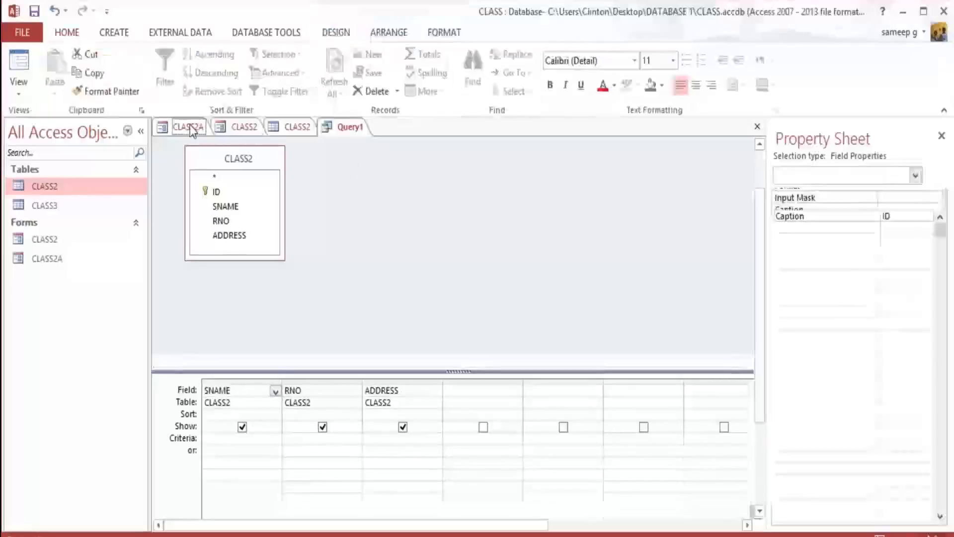
double_click(93, 182)
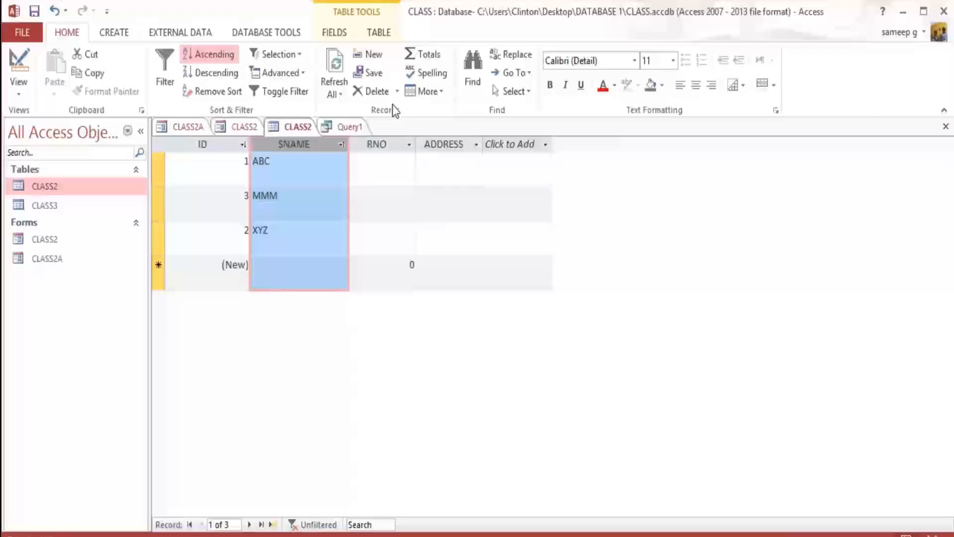
click(422, 56)
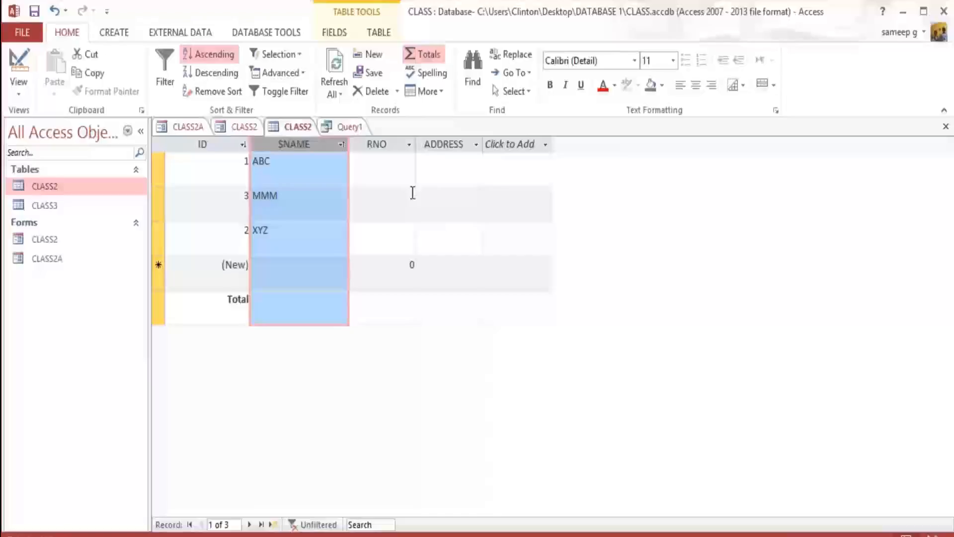
click(308, 298)
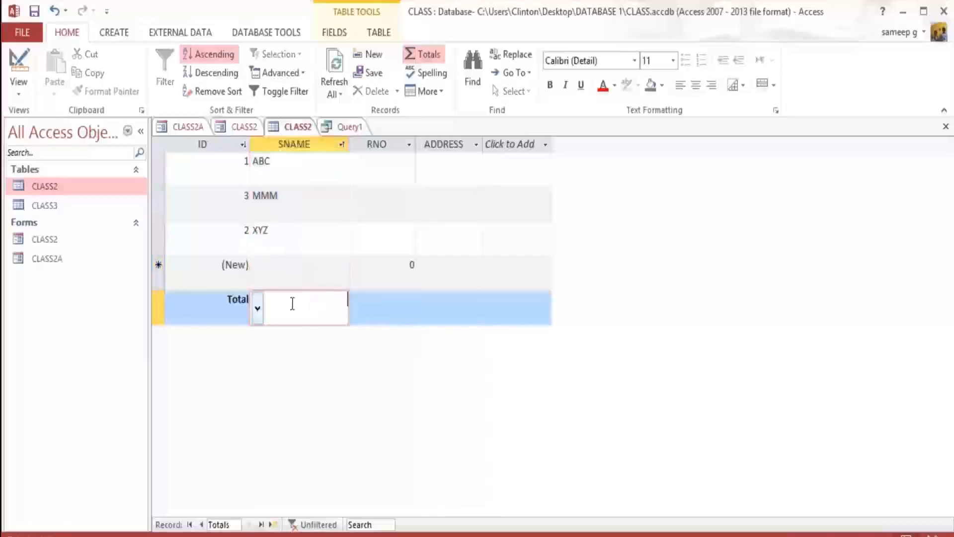
click(258, 309)
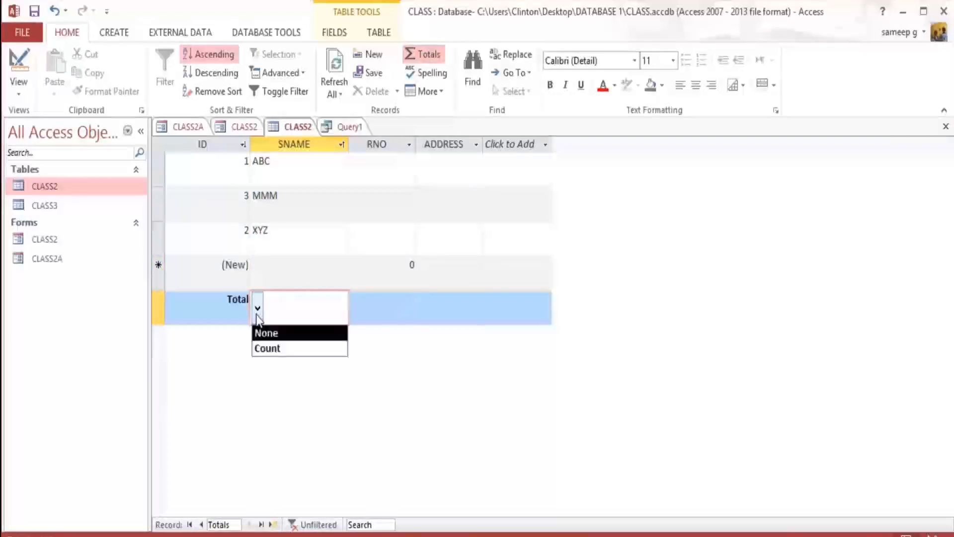
click(264, 348)
Examine the aggregate functions offered for the RNO total and go to the ADDRESS total cell.
click(362, 313)
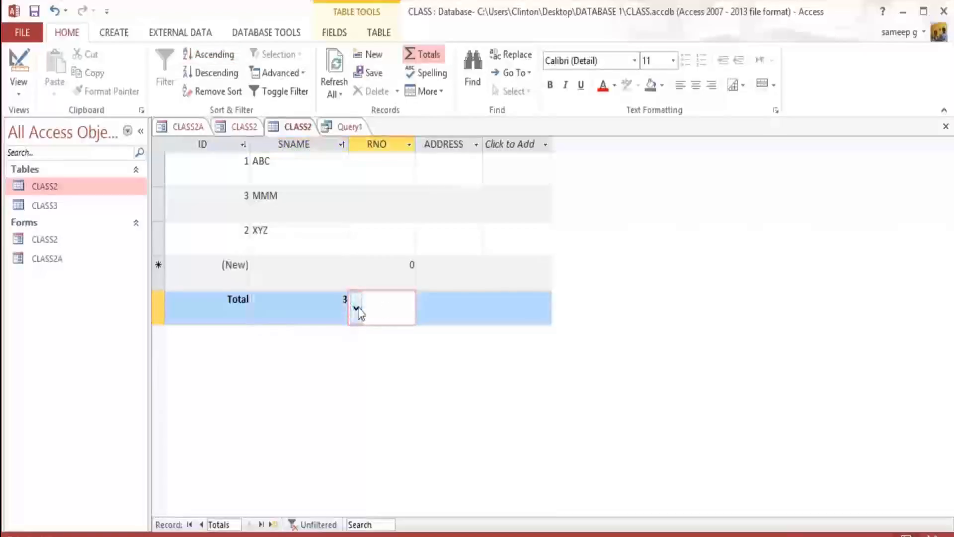
click(358, 308)
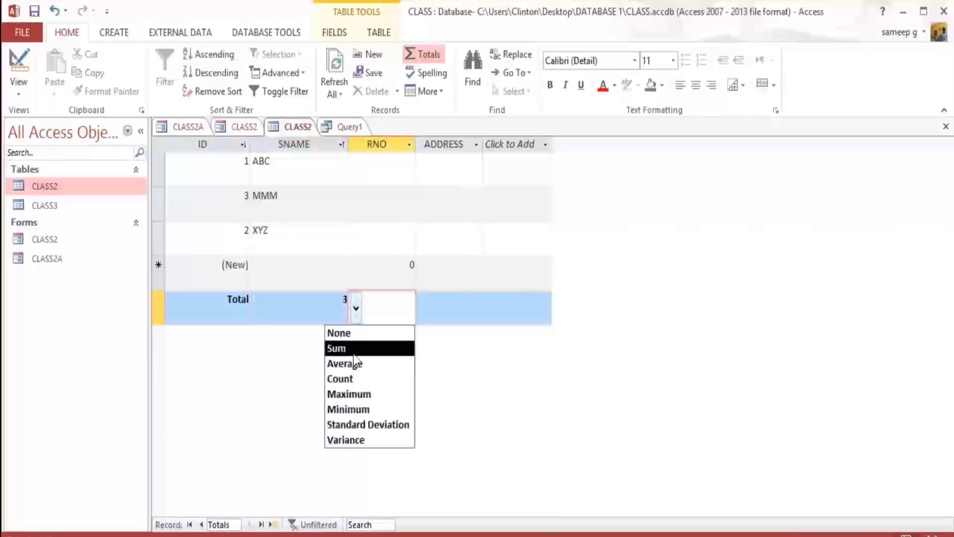
click(437, 313)
click(440, 312)
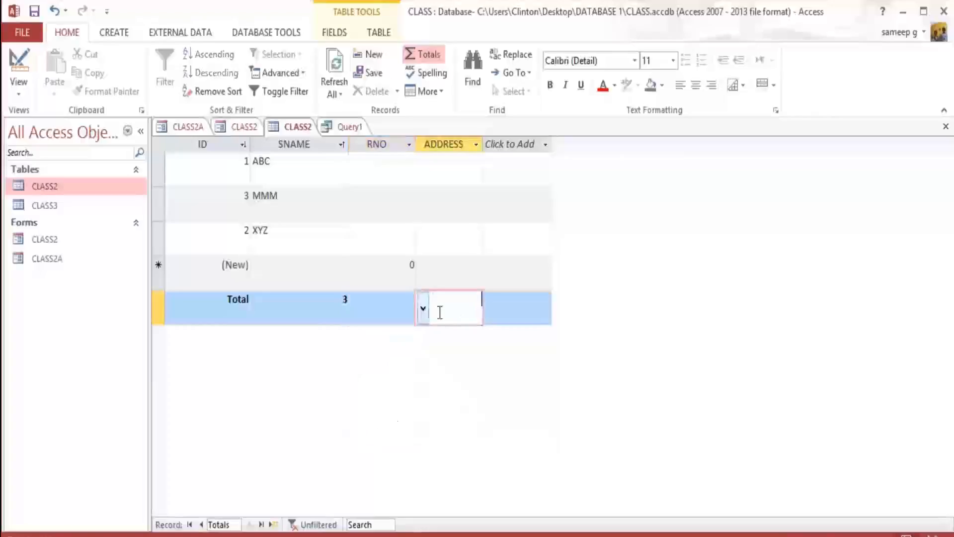